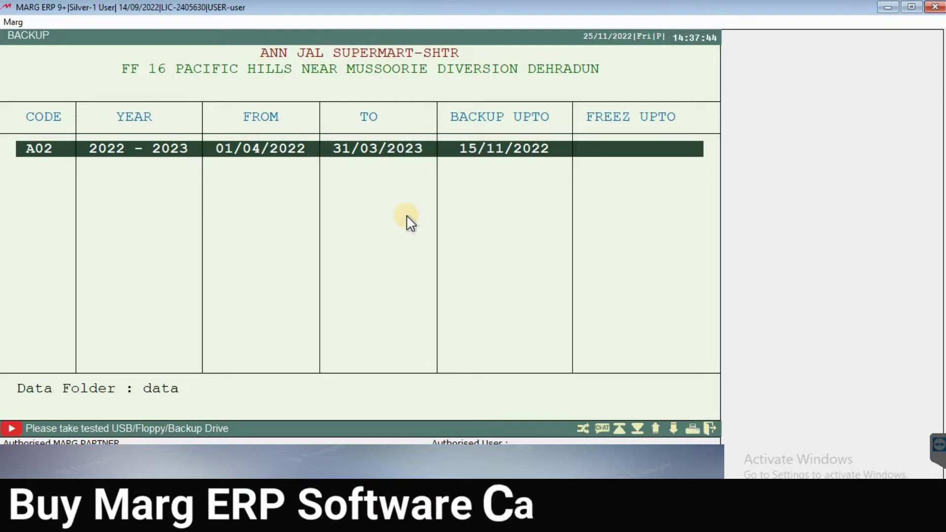
Step: Create the MBK manual backup of the 2022-2023 data, updating its backup date to 25/11/2022
key(Return)
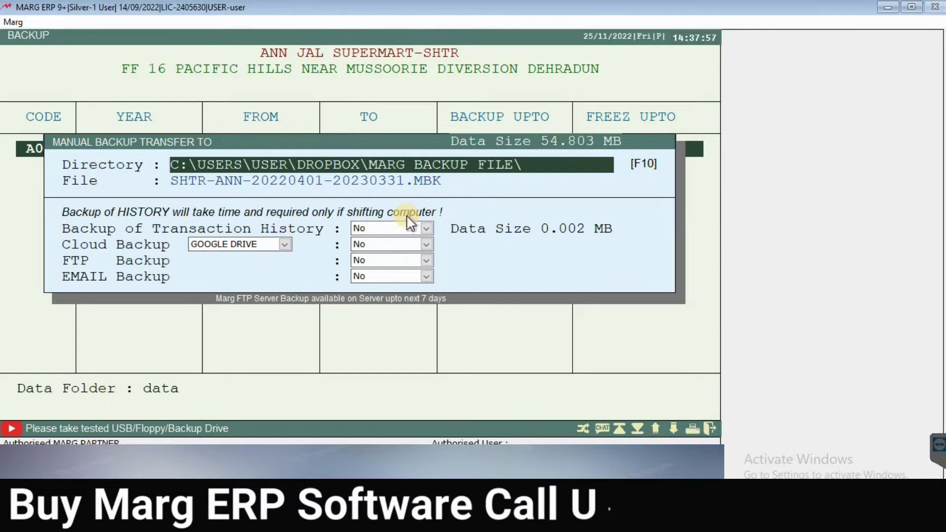
key(Return)
key(Return)
key(Return)
key(Return)
key(Return)
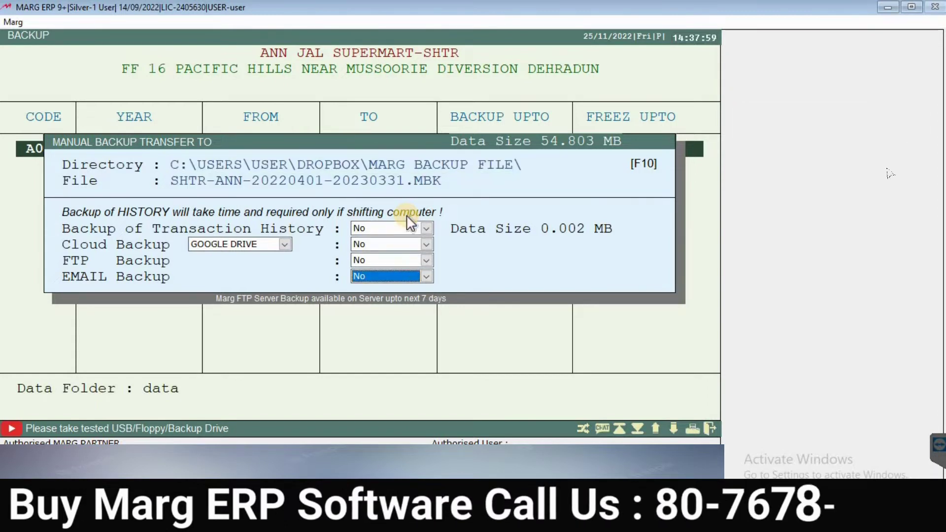
key(Return)
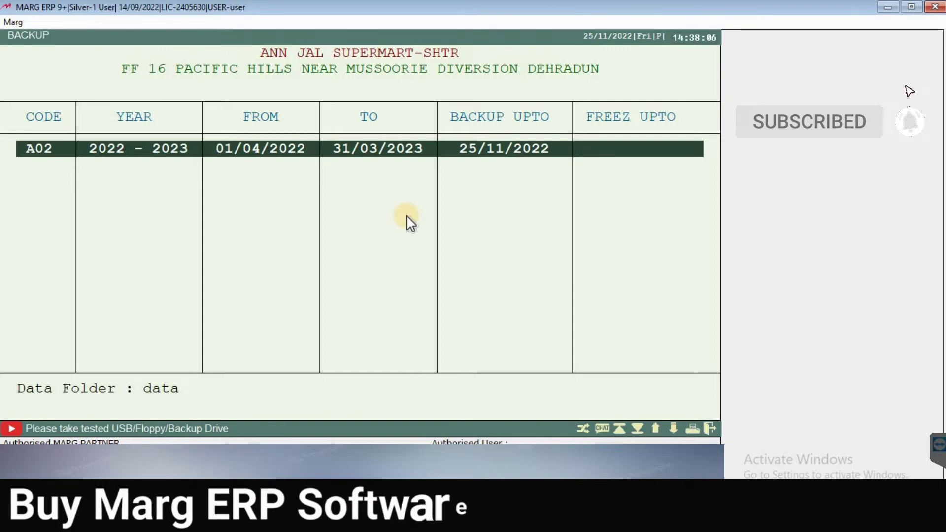
key(Escape)
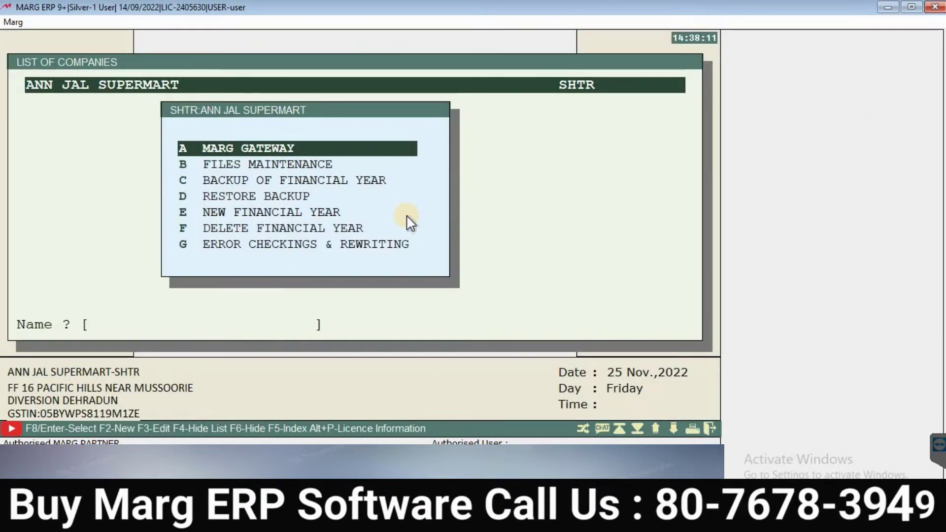
Step: Load ANN JAL SUPERMART's April 2022–March 2023 accounts, opening the dashboard dated 25 Nov 2022
key(Return)
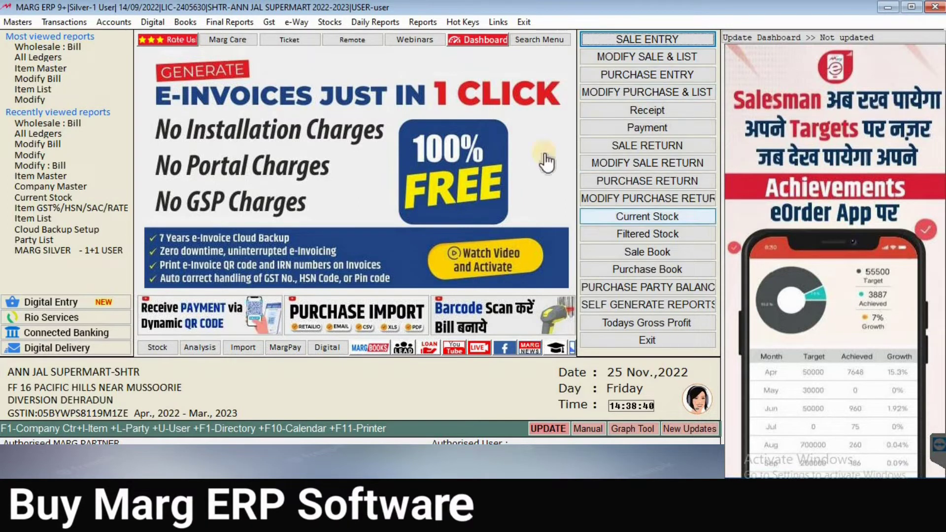
Step: Open a blank Wholesale : Bill purchase entry from Transactions > Purchase
click(71, 22)
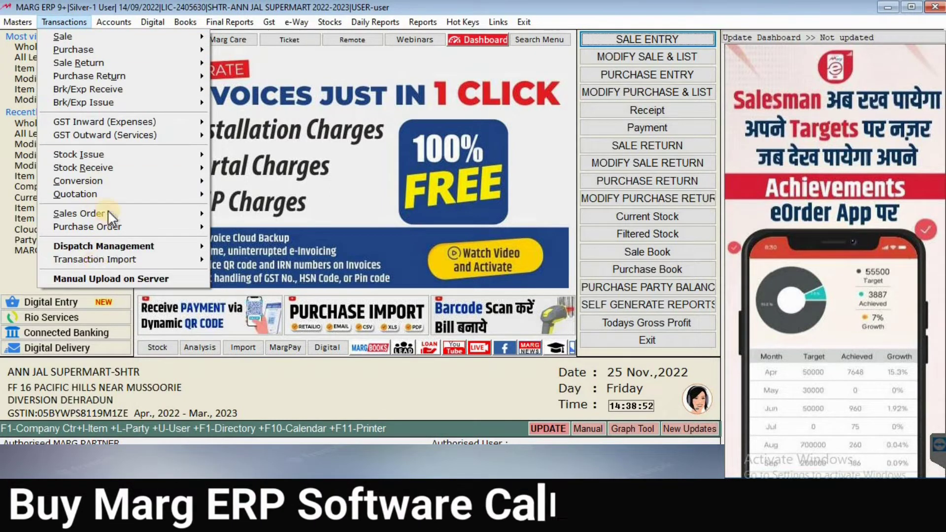
click(67, 52)
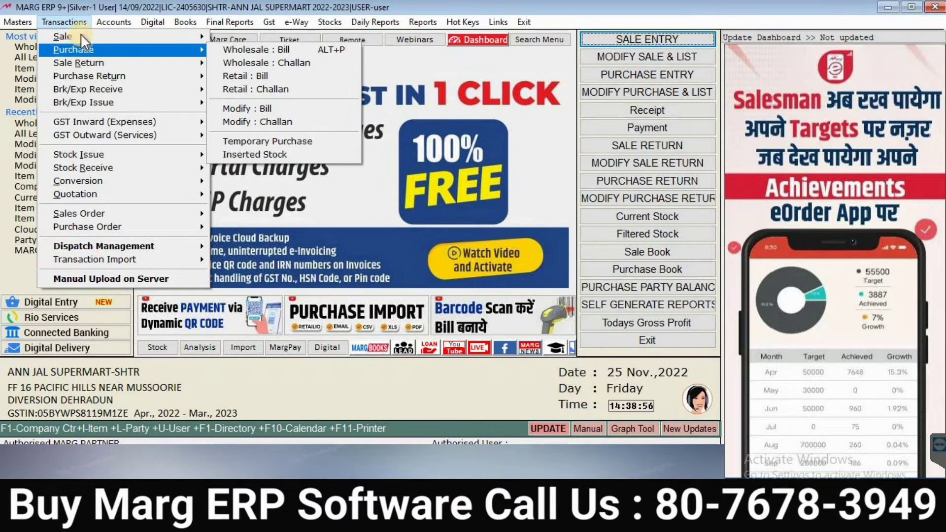
click(120, 154)
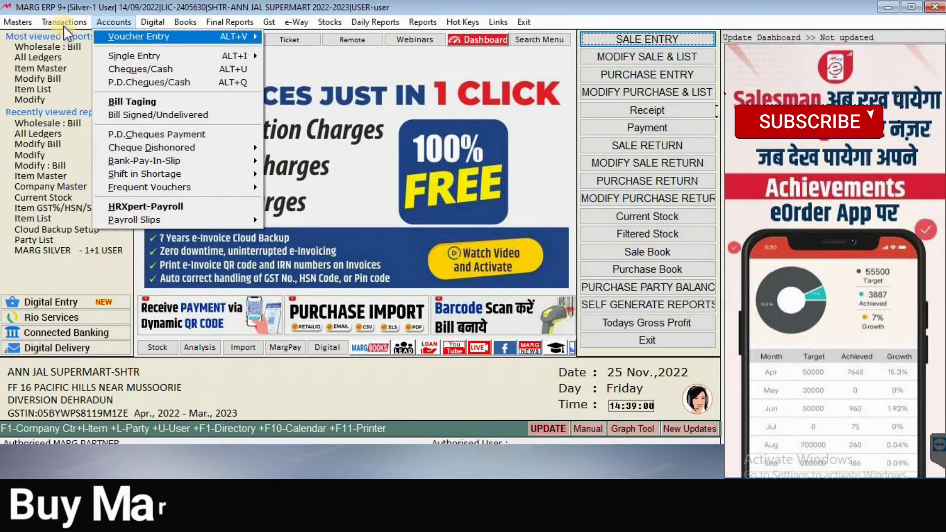
mouse_move(63, 26)
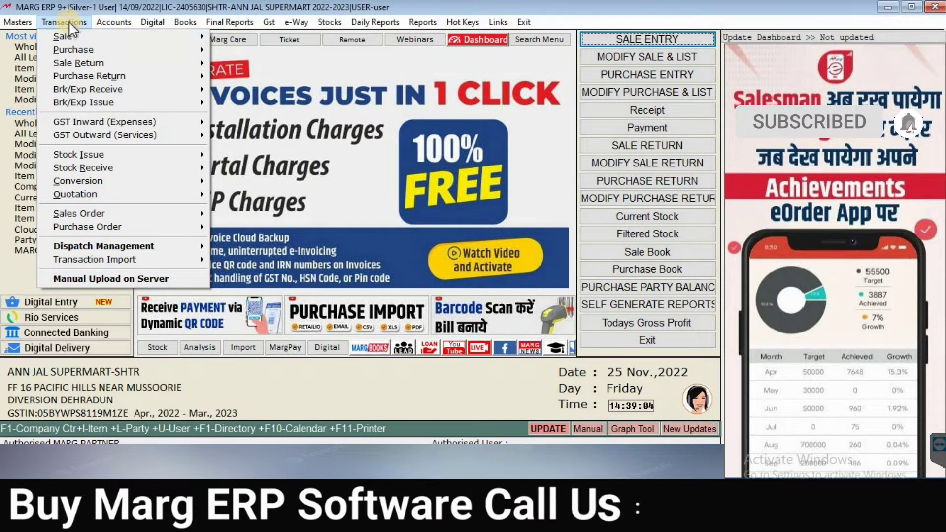
mouse_move(154, 54)
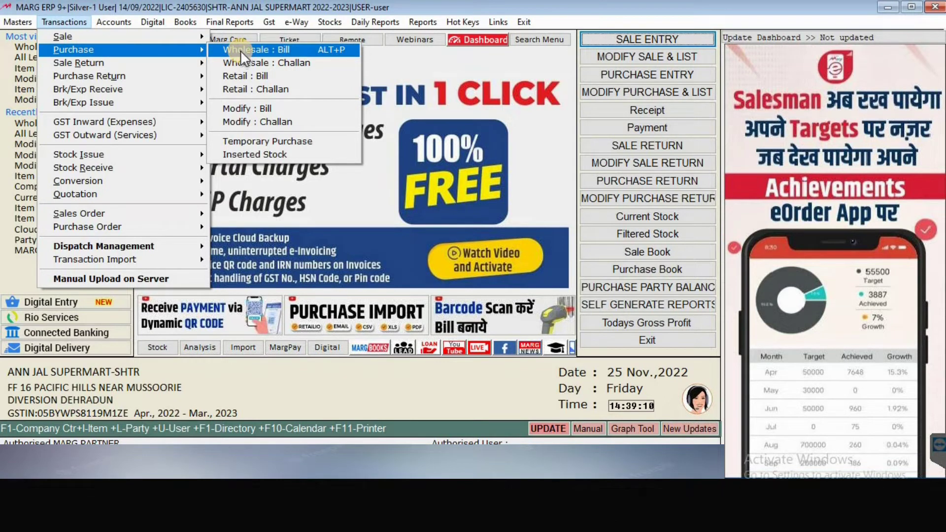
click(332, 50)
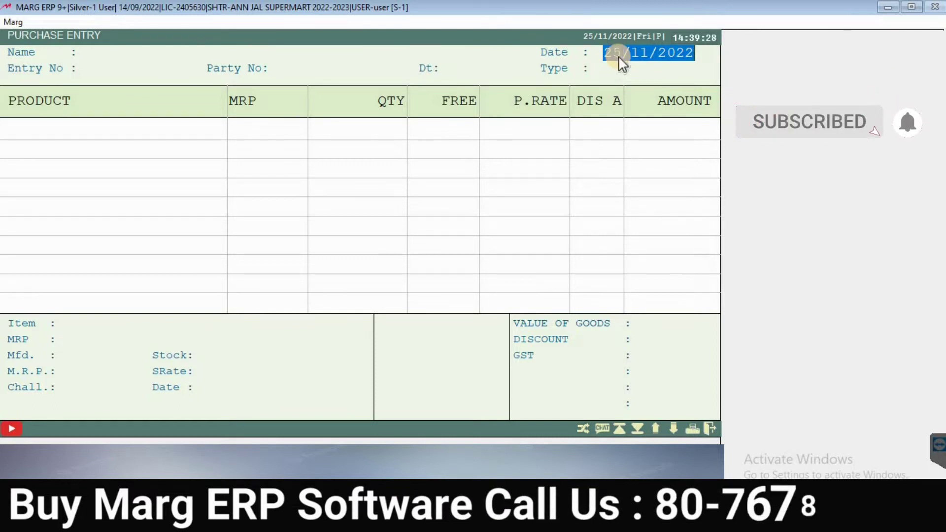
Step: Date the bill 20-11-2022, accept the different-date alert, and close Tips & Tricks
text(20-)
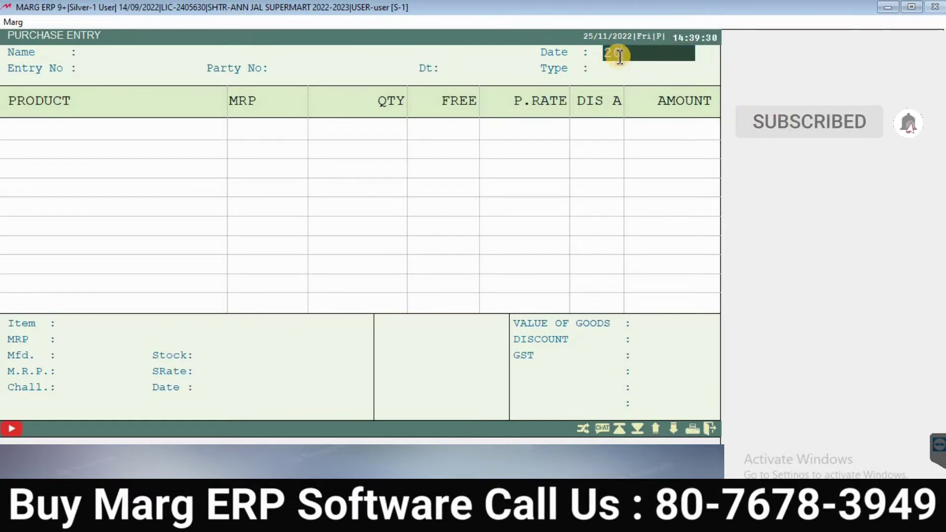
text(11-2)
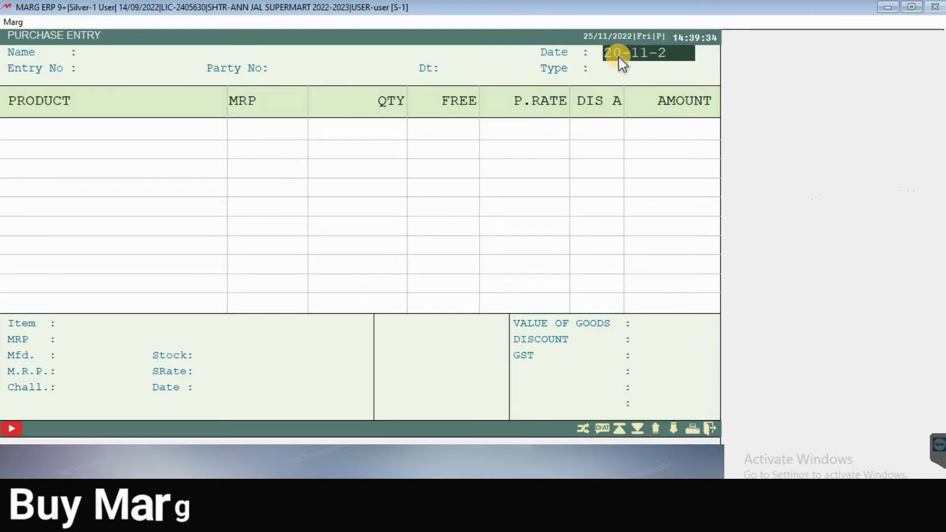
text(022)
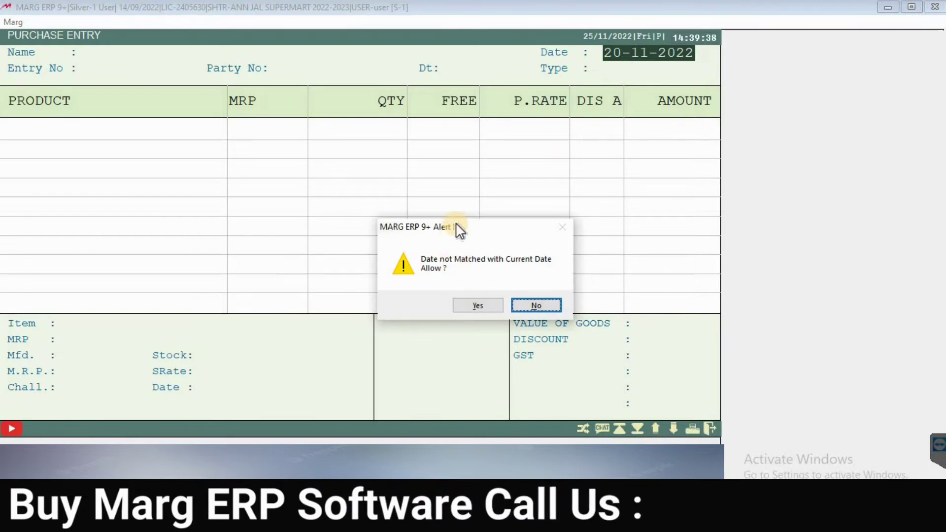
drag(461, 229, 395, 208)
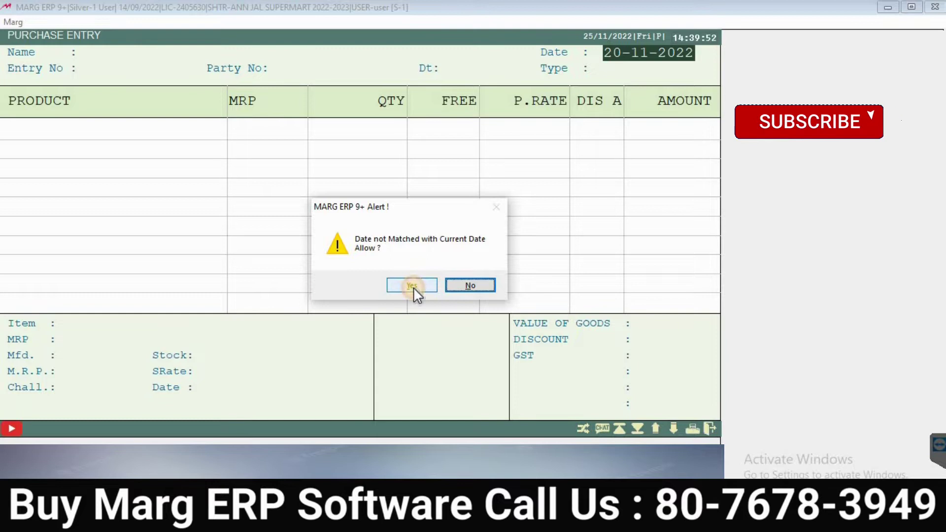
click(412, 286)
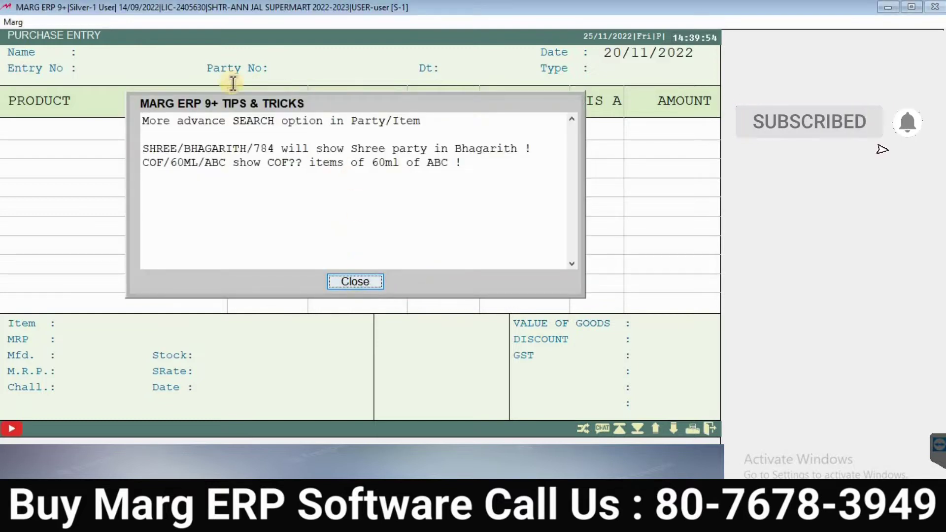
click(355, 282)
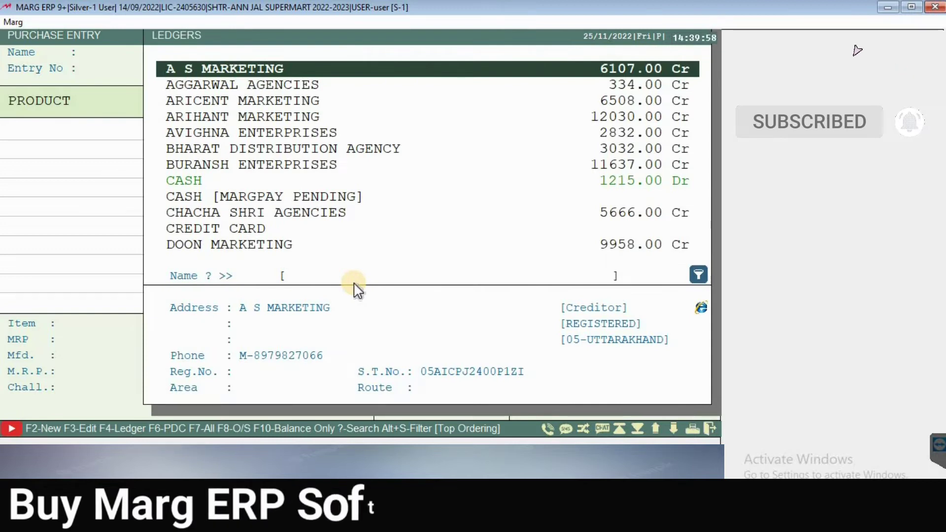
Step: Search the Ledgers list for J.B ASSOCIATES, then bring up the Under Group list with F2
key(Down)
key(Down)
key(Down)
key(Down)
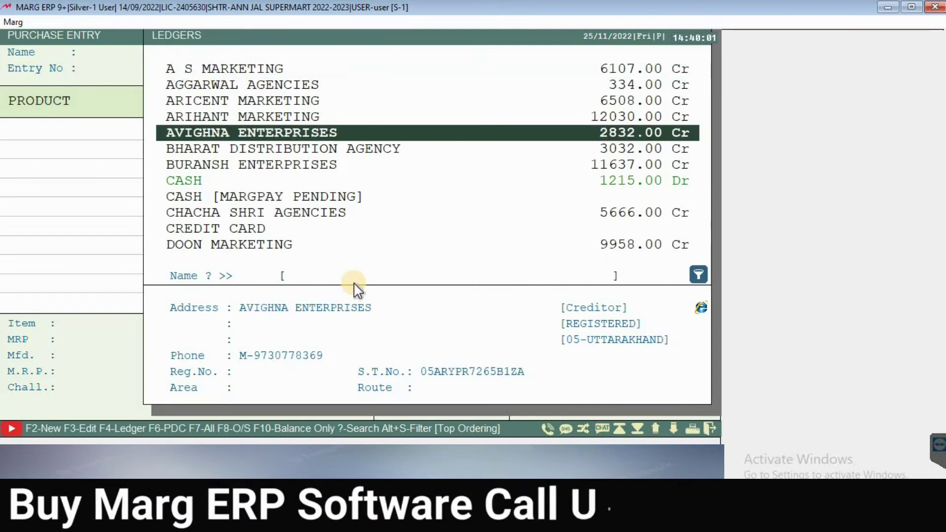
key(Down)
key(Down)
key(Down)
key(Down)
key(Down)
key(Down)
key(Down)
key(Down)
key(Down)
key(Down)
key(Down)
key(Down)
key(Down)
key(Down)
key(Down)
key(Down)
key(Down)
key(Down)
key(Down)
key(Down)
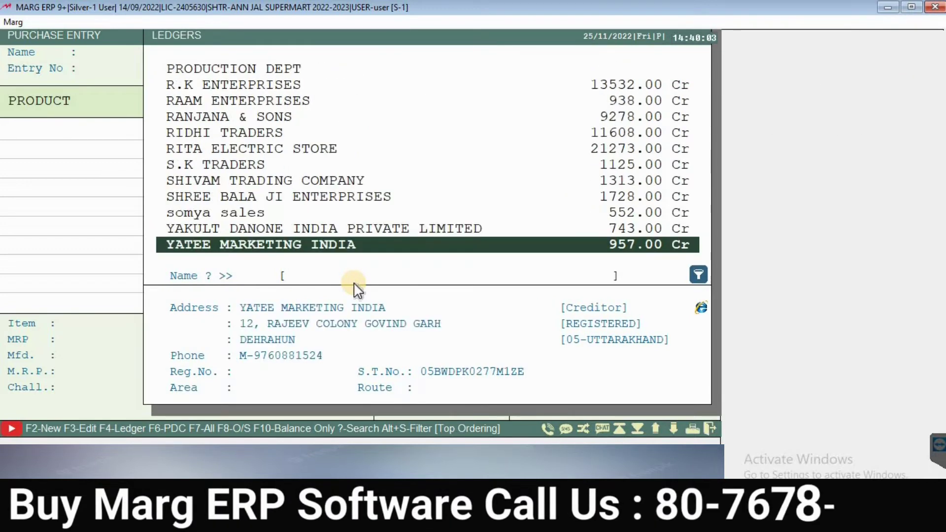
key(Up)
key(Up)
key(Up)
key(Up)
key(Up)
key(Up)
key(Up)
key(Up)
key(Up)
key(Up)
key(Up)
key(Up)
key(Up)
key(Up)
key(Up)
key(Up)
key(Up)
key(Up)
key(Up)
key(Up)
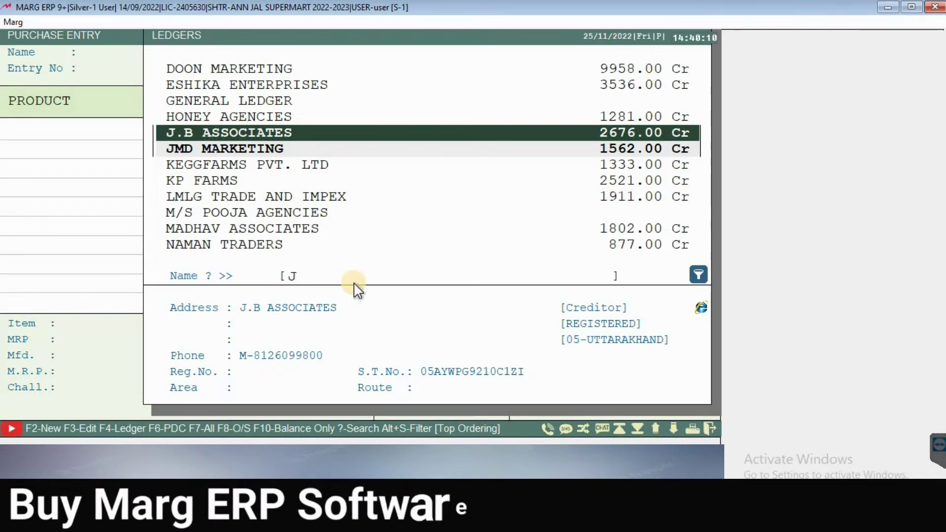
key(Down)
key(Down)
key(Down)
key(Down)
key(Down)
key(Down)
key(Down)
key(Down)
key(g)
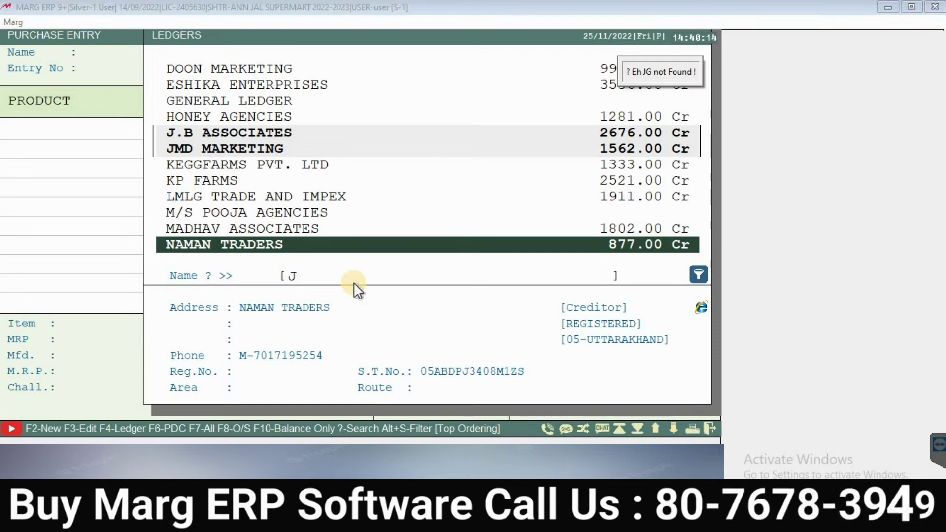
key(Escape)
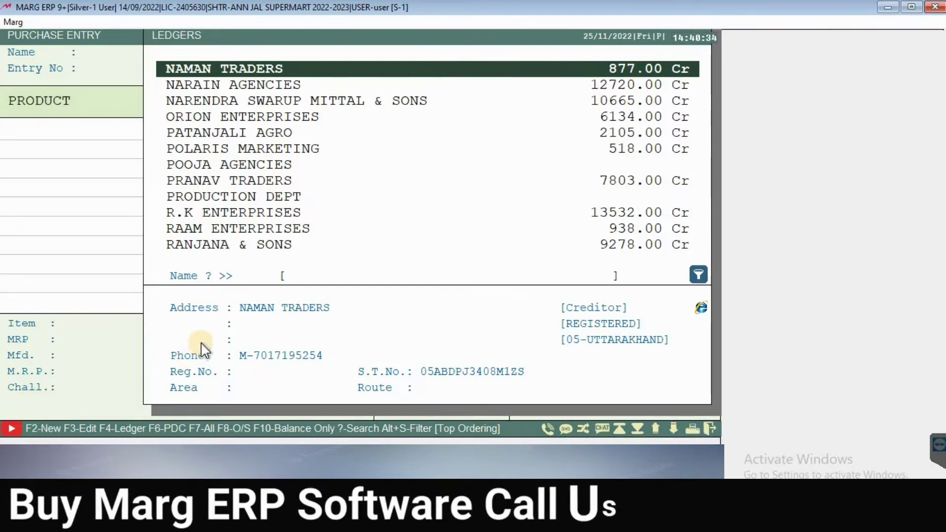
text(JD)
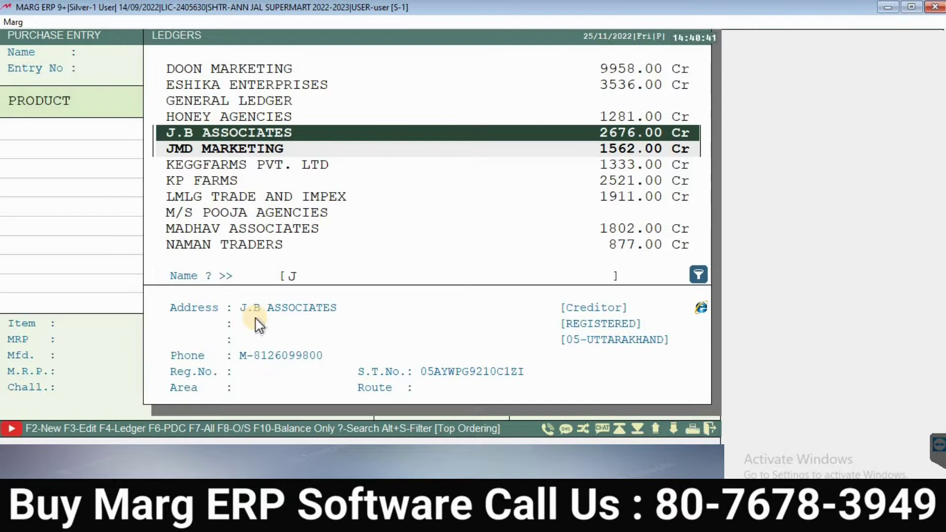
key(F2)
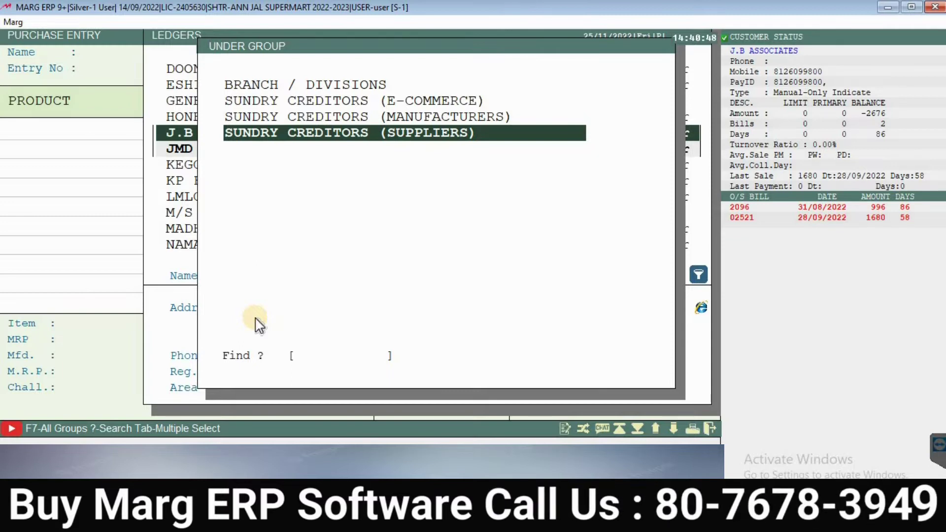
Step: Choose SUNDRY CREDITORS (SUPPLIERS) for the new ledger, then cancel Create Ledger
key(Return)
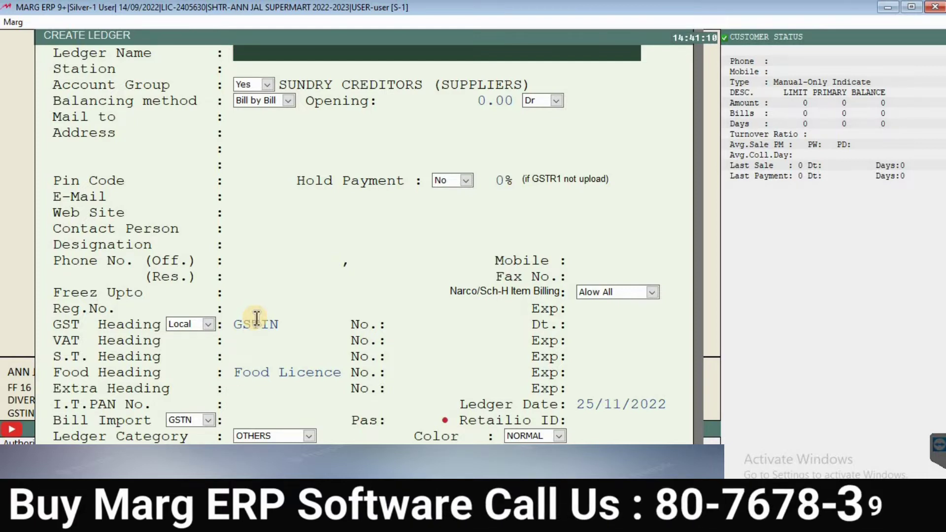
key(Escape)
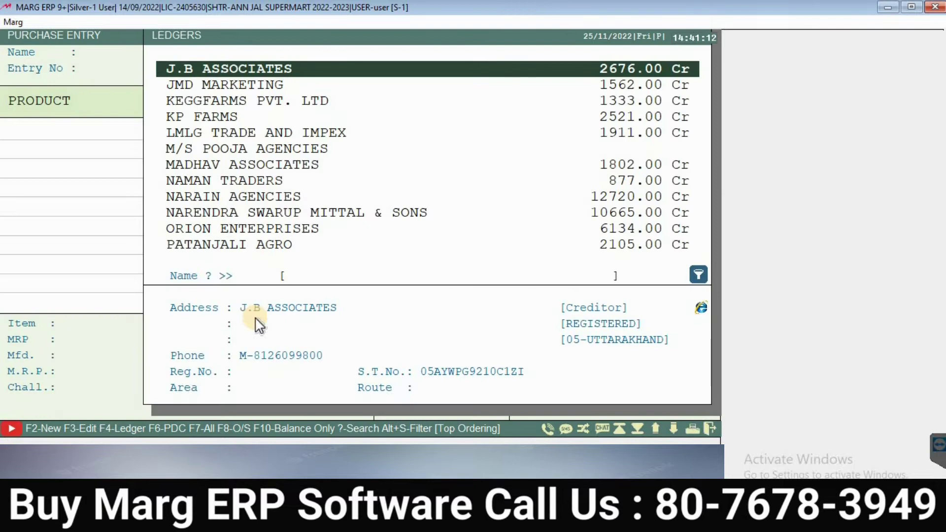
Step: Select J.B ASSOCIATES as supplier and accept the party number and bill date
key(Down)
key(Down)
key(Down)
key(Page_Down)
key(Up)
key(Page_Up)
key(Page_Up)
key(Up)
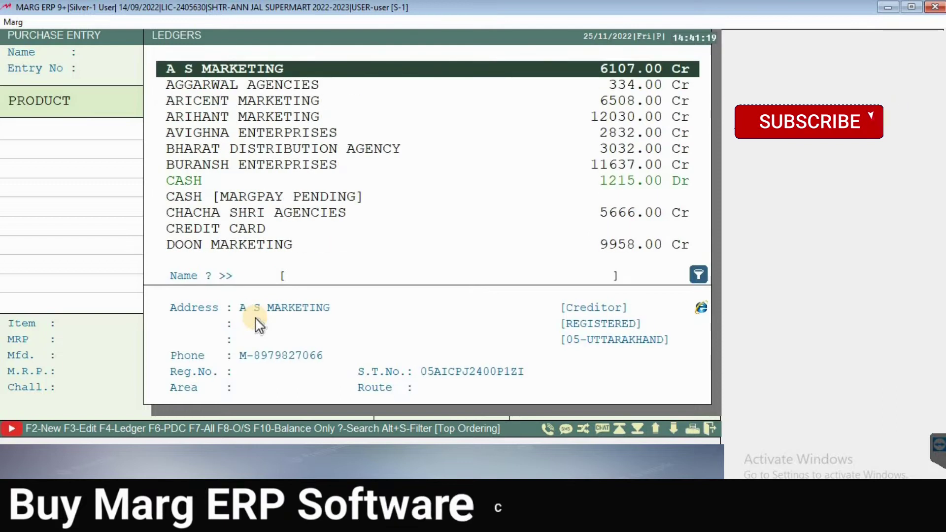
text(jk)
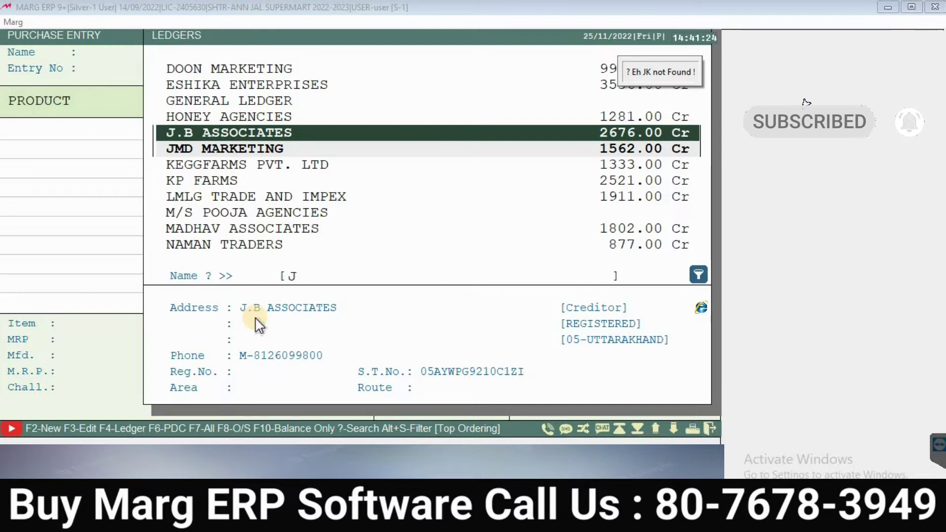
key(Return)
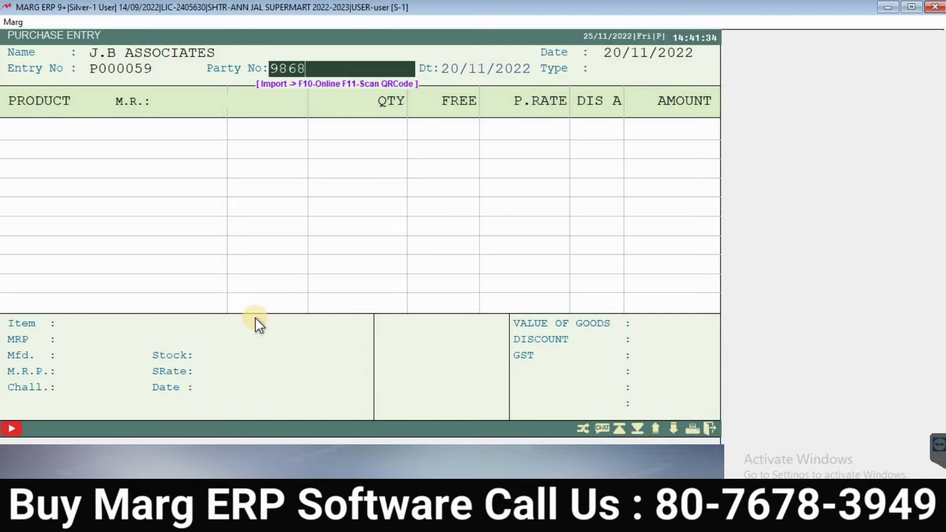
key(Return)
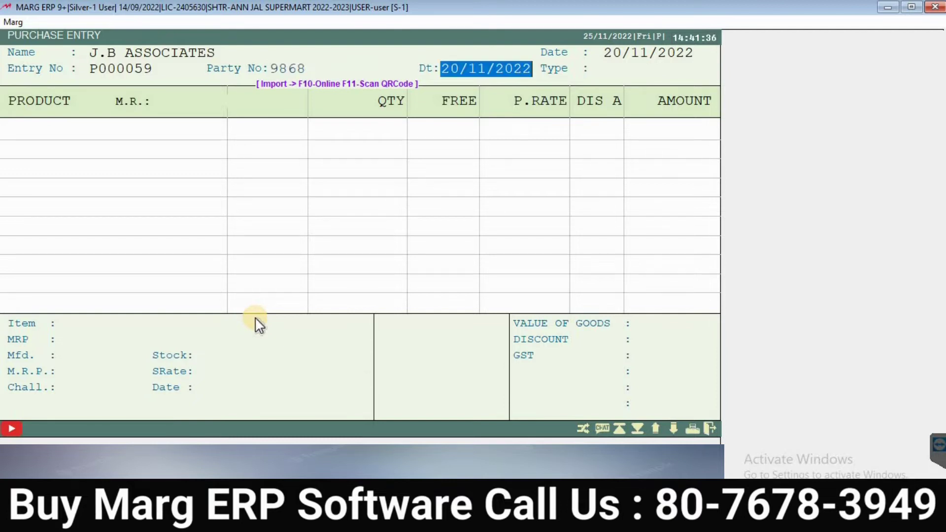
key(Return)
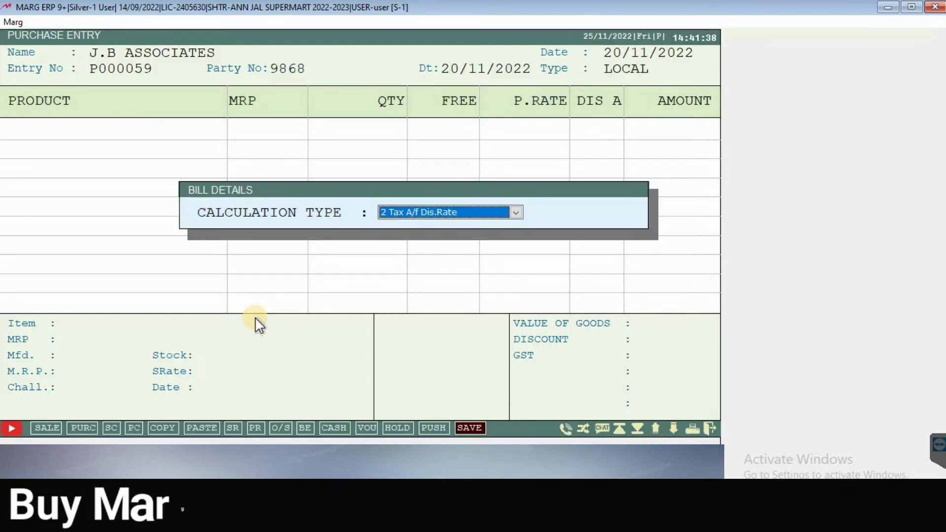
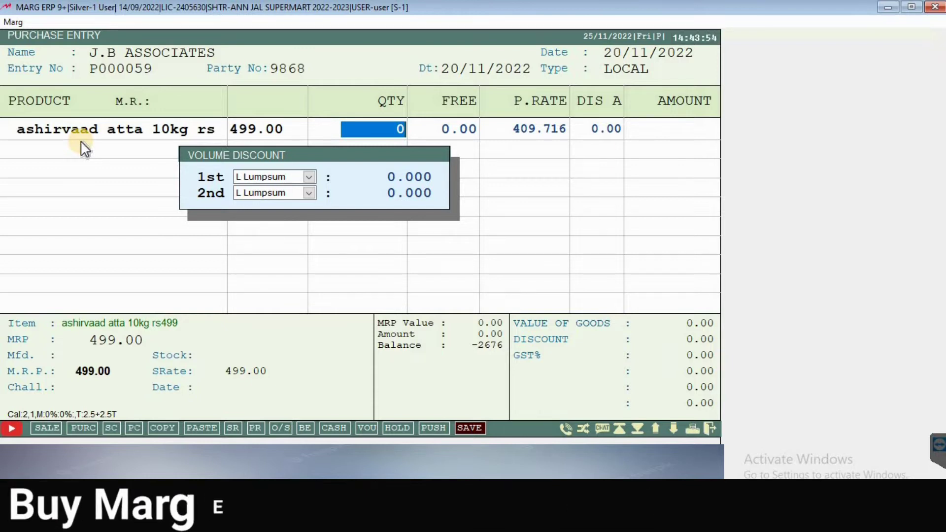
Step: Enter quantity 10 with 1 free unit for the ashirvaad atta line
text(10)
key(Return)
key(Return)
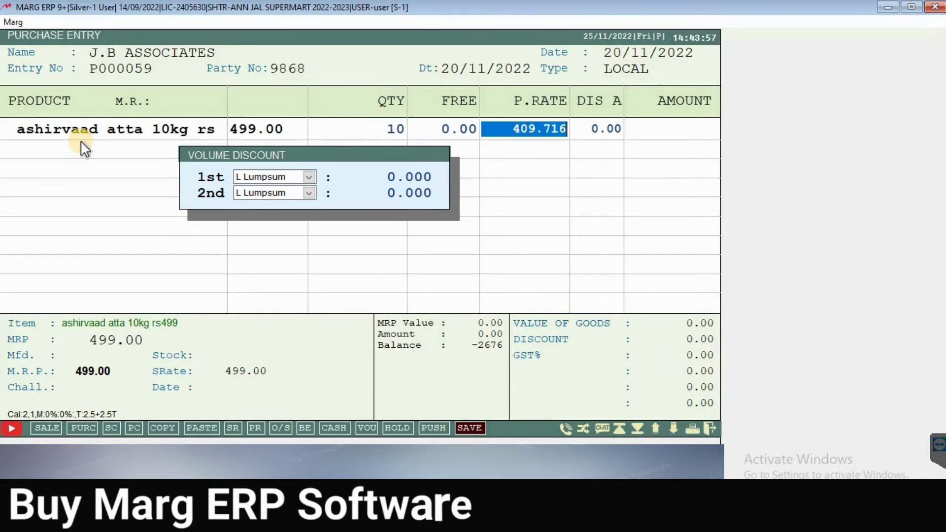
key(Left)
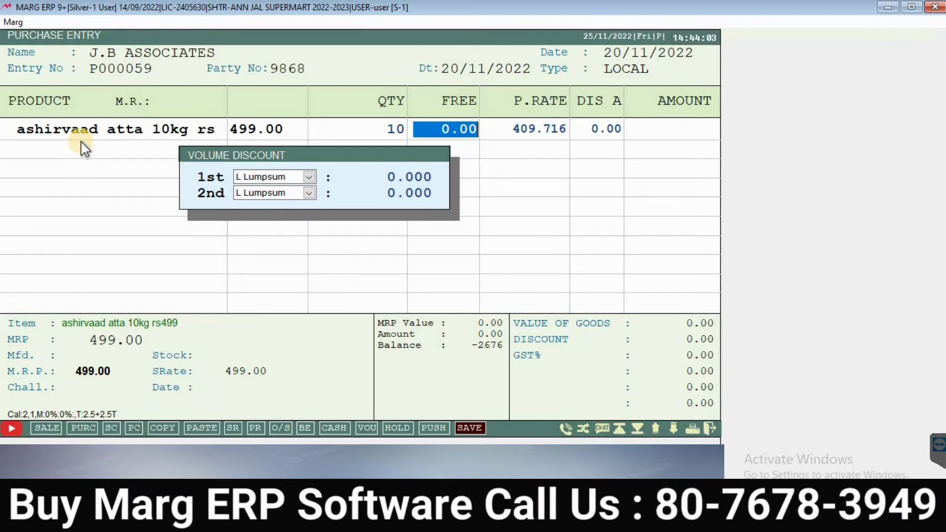
key(Left)
key(Right)
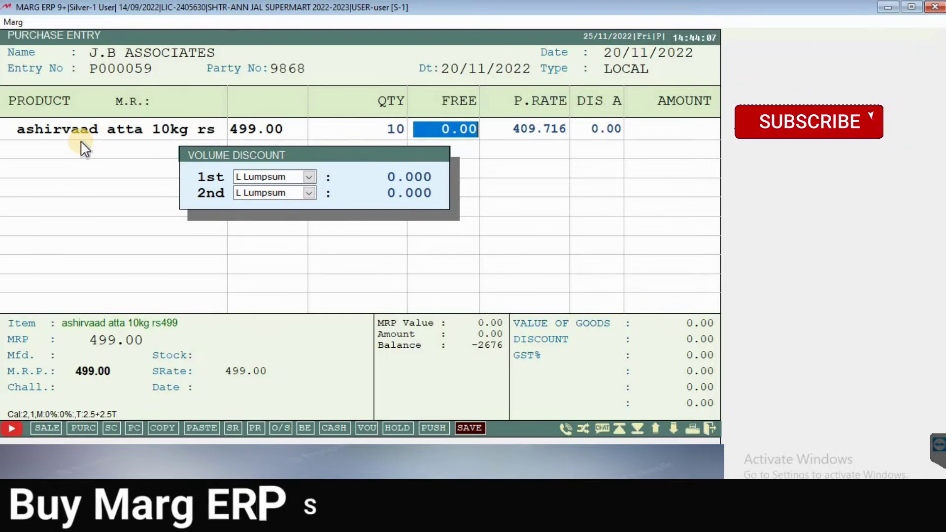
text(1 .)
key(Return)
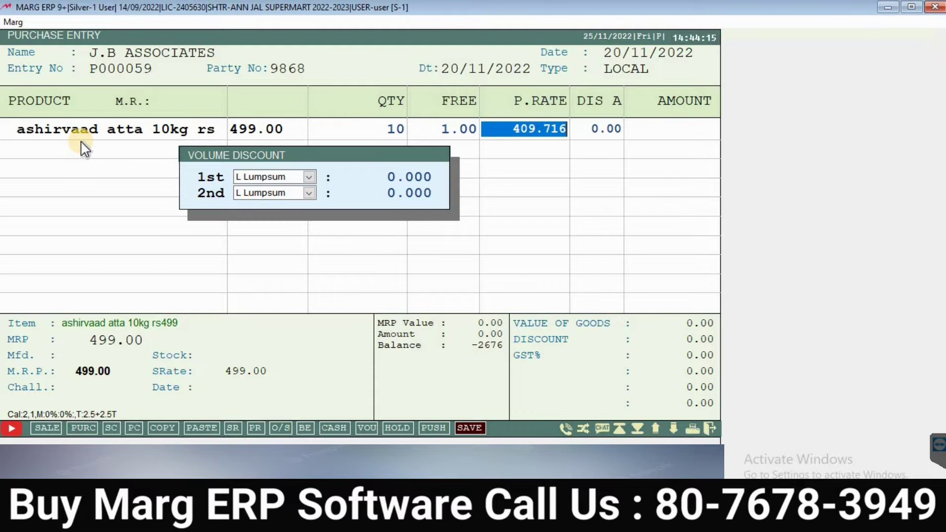
Step: Leave the item discount and both volume discounts at 0, reaching the MRP details
key(Return)
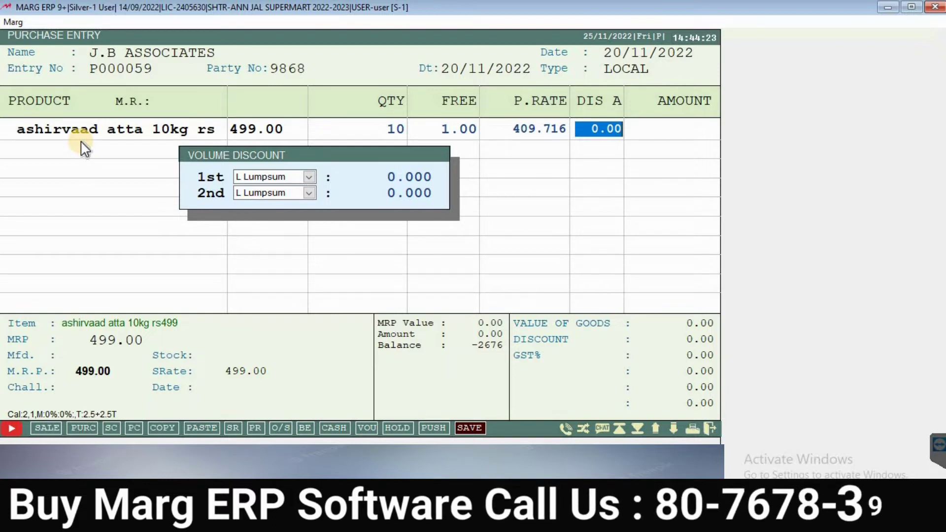
key(Return)
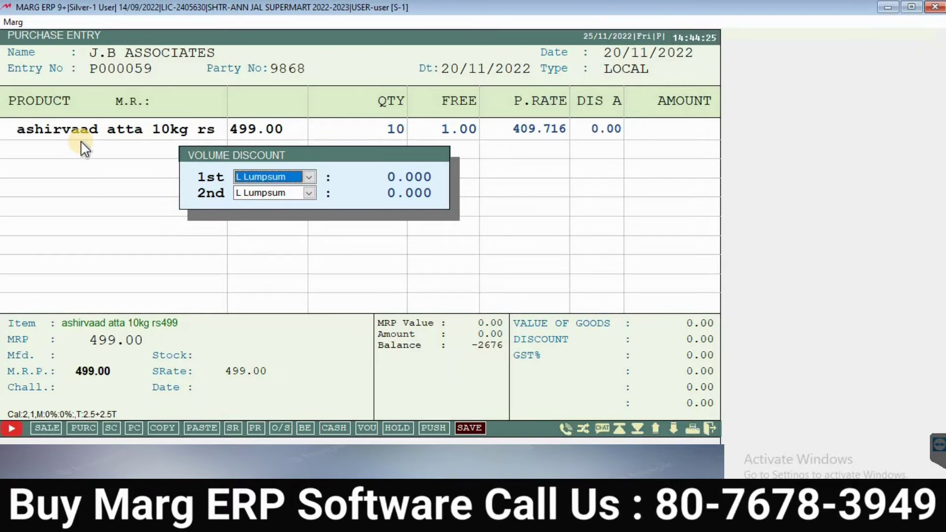
key(Return)
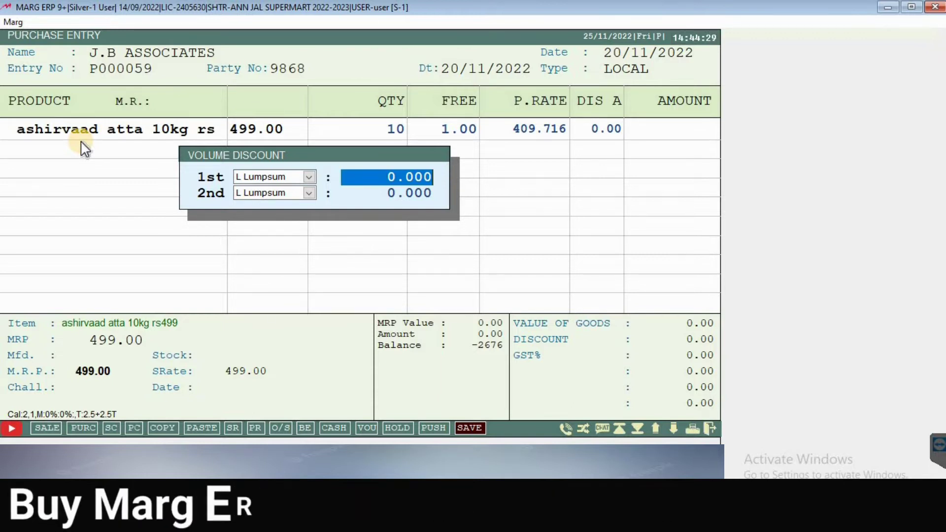
key(Return)
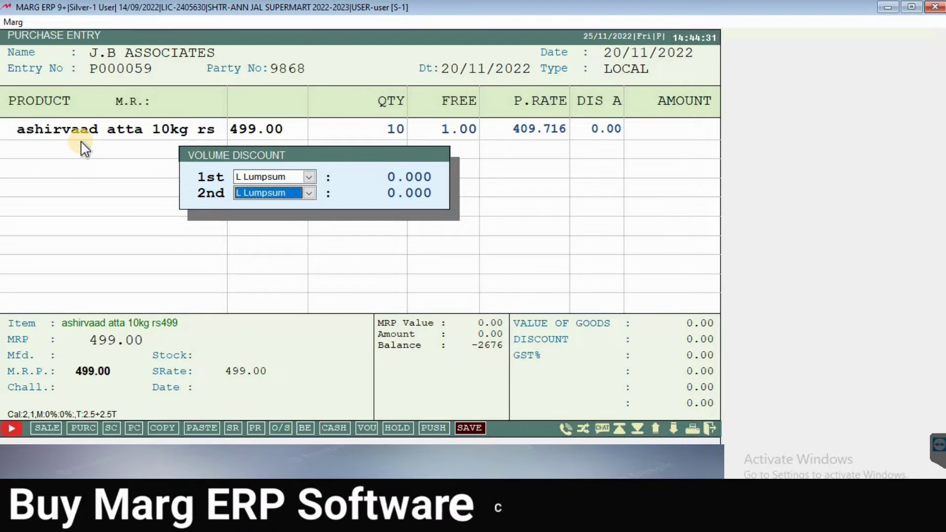
key(Return)
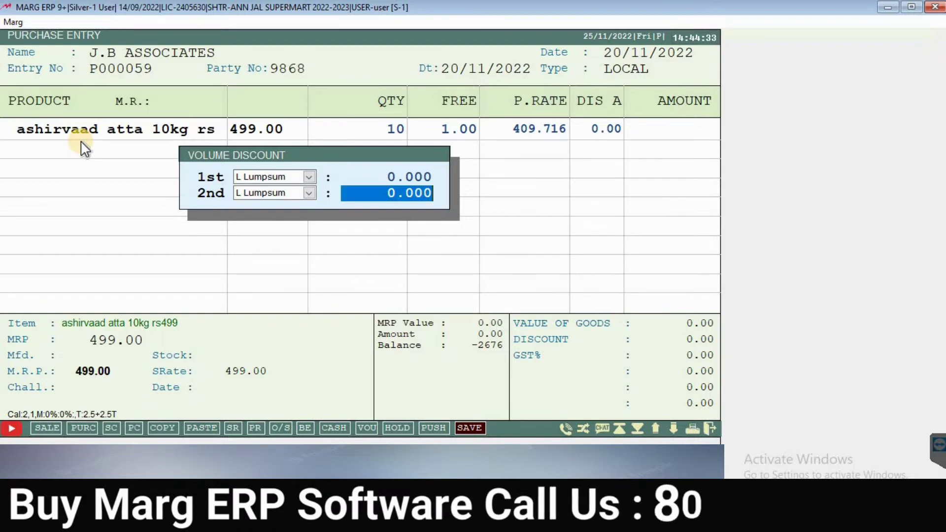
key(Return)
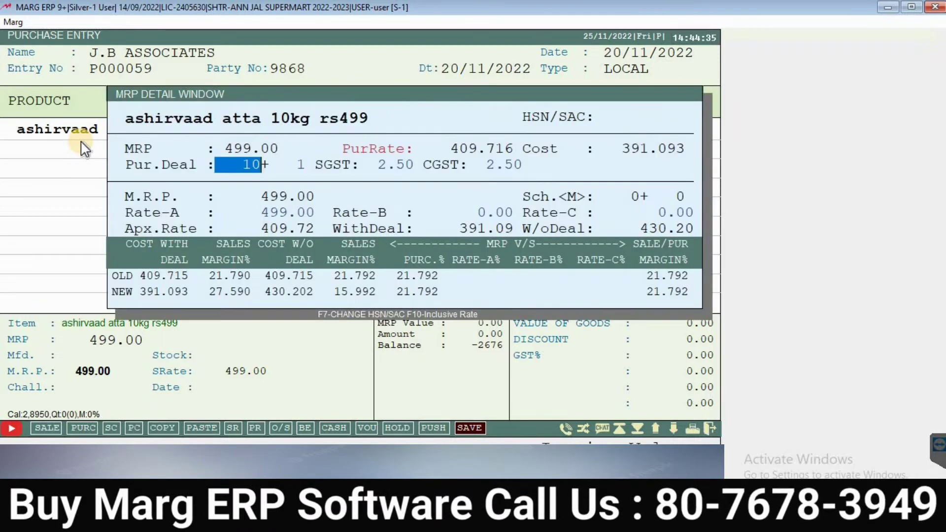
Step: Keep the purchase deal of 10 and try a sale Rate-A of 449
key(Return)
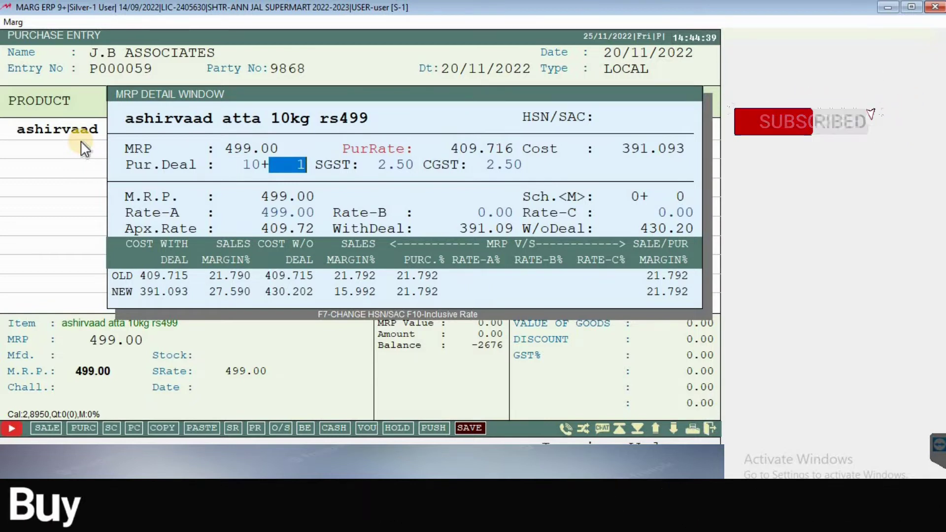
key(Return)
key(Return)
key(Return)
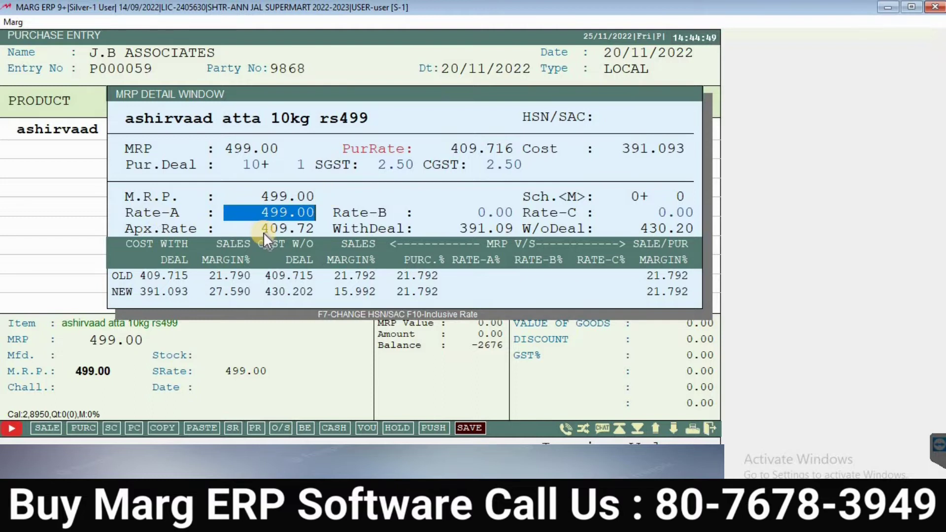
text(499)
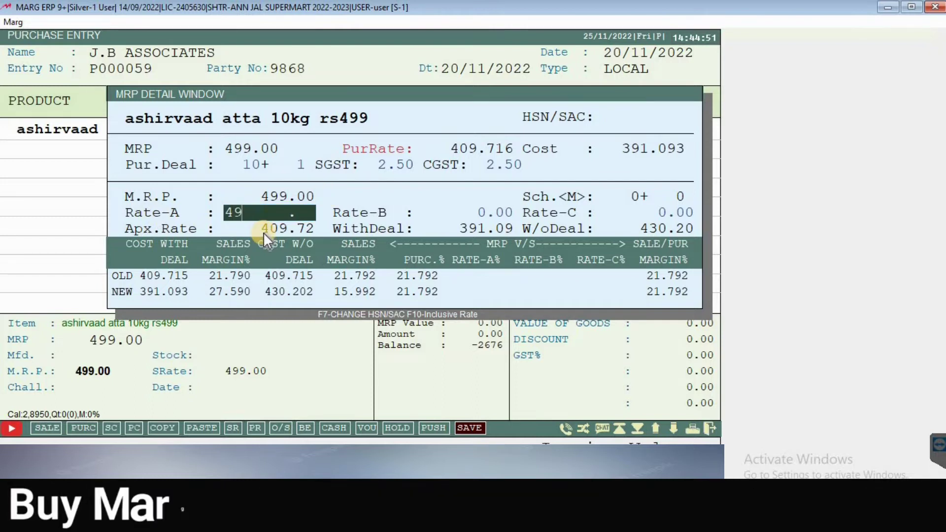
key(BackSpace)
key(BackSpace)
key(BackSpace)
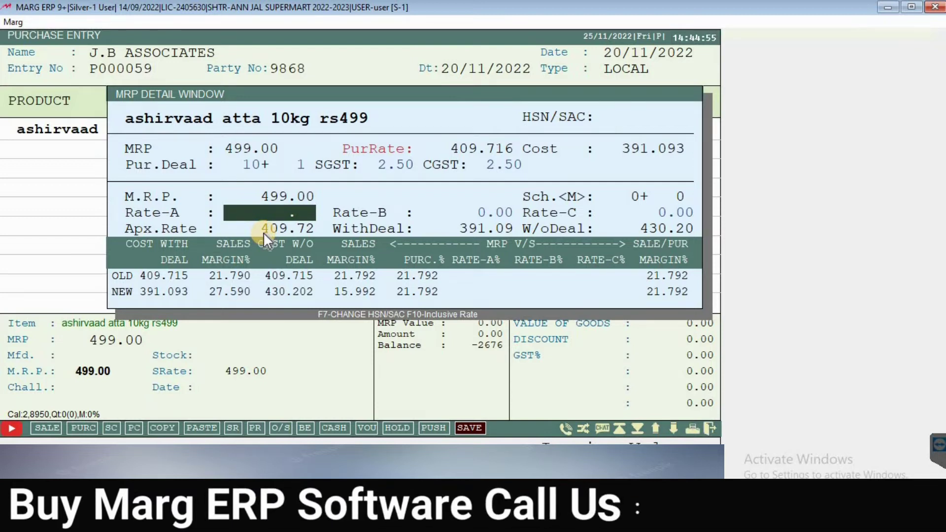
text(449)
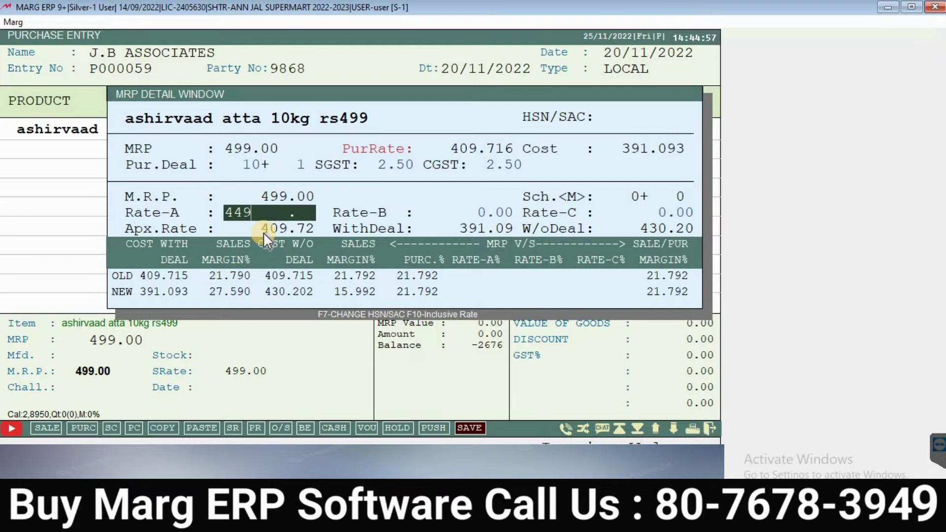
key(Return)
Step: Change Rate-A back to 499 and finish the atta's MRP details
key(Up)
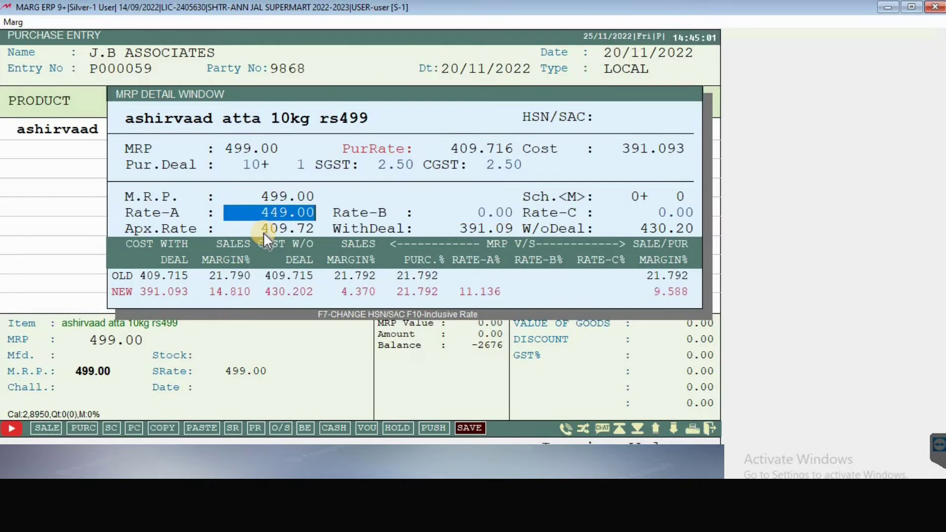
text(44)
key(BackSpace)
text(99)
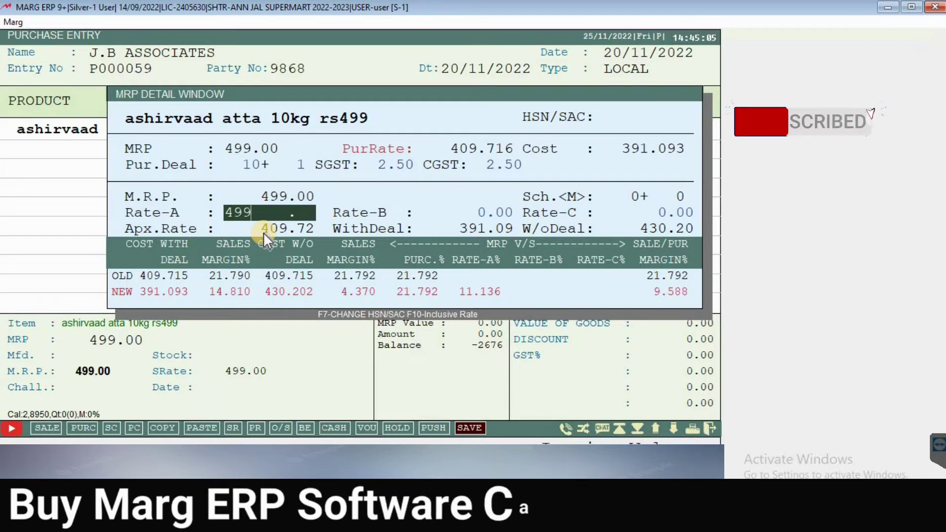
key(Return)
key(Return)
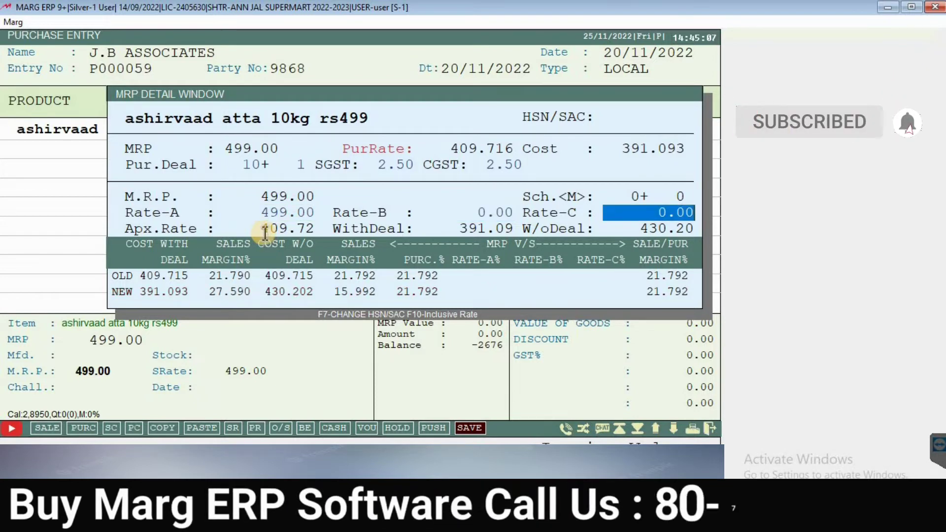
key(Return)
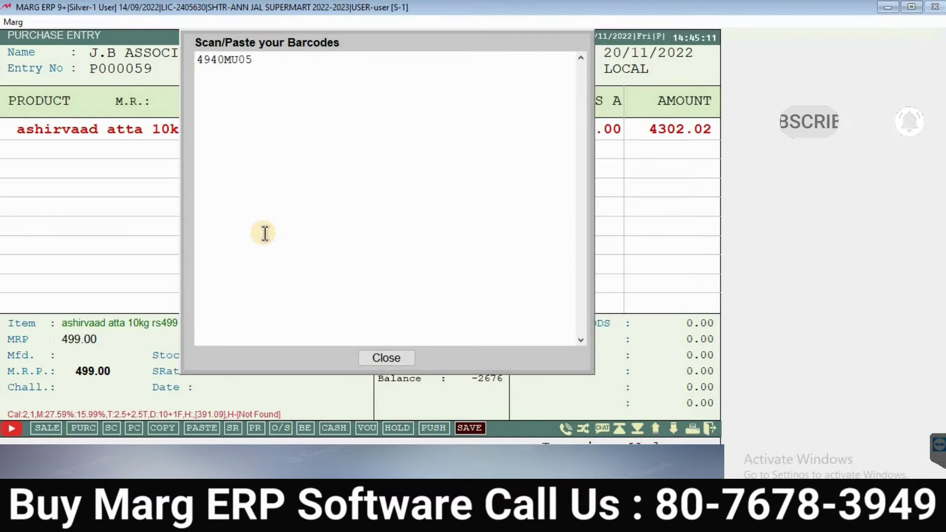
Step: Delete the extra barcode, keeping only 4940MU05, and save the atta line
key(Right)
key(Right)
key(Right)
key(Right)
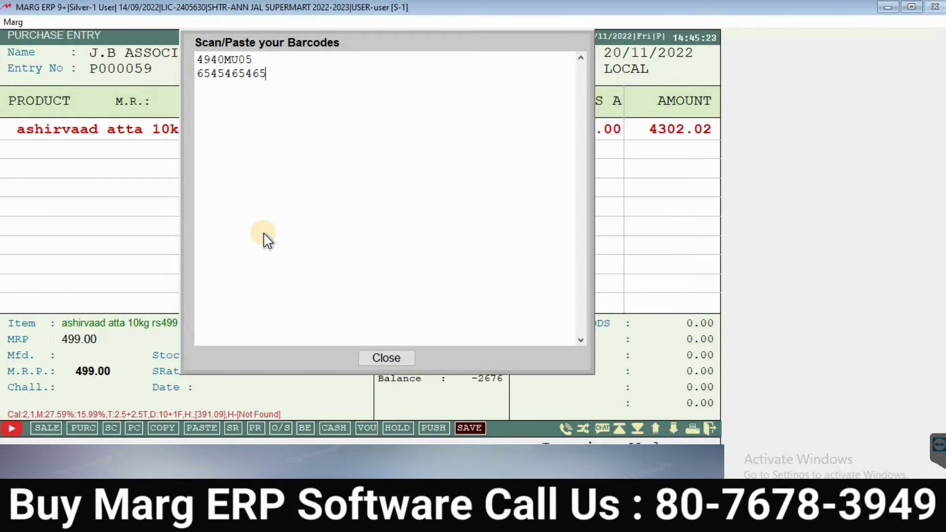
key(BackSpace)
key(BackSpace)
key(BackSpace)
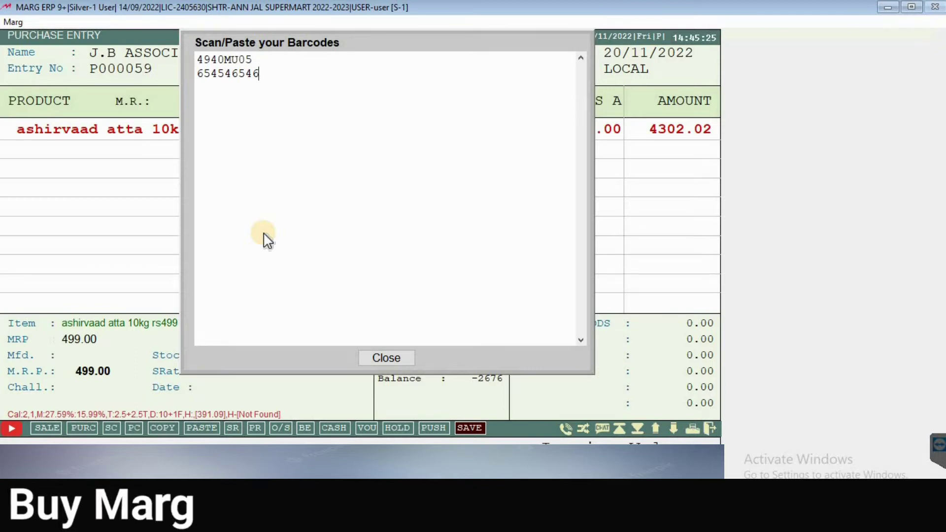
key(BackSpace)
key(BackSpace)
key(BackSpace)
key(BackSpace)
key(BackSpace)
key(BackSpace)
key(BackSpace)
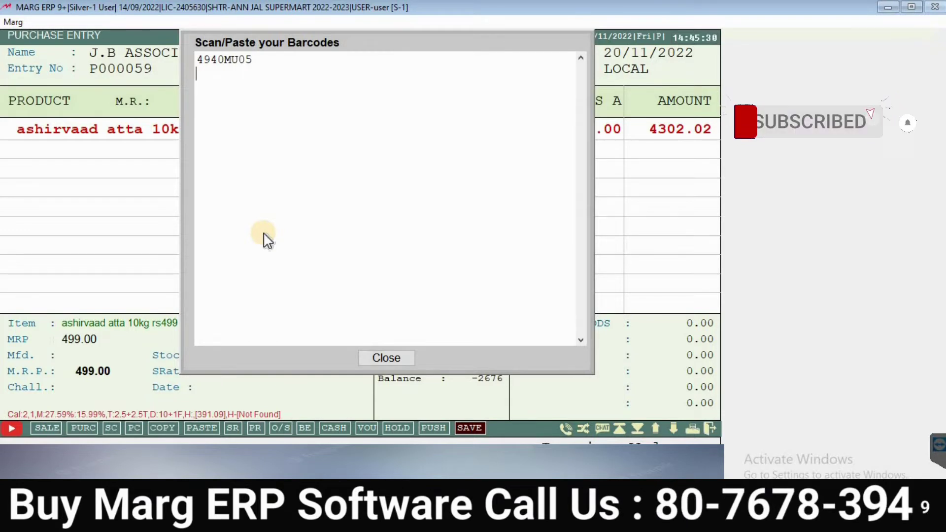
key(Escape)
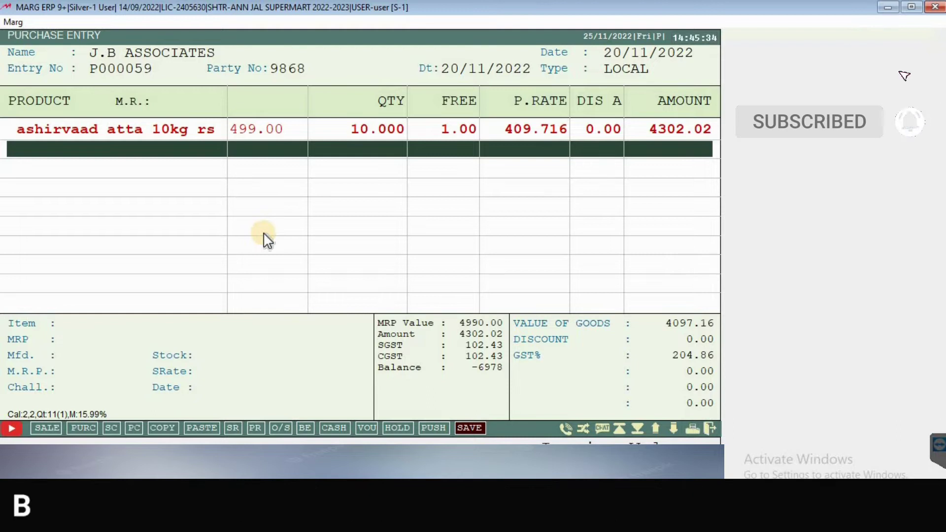
Step: Add ashirvaad atta 1kg rs59 as the second line at MRP 59, quantity 10
key(Return)
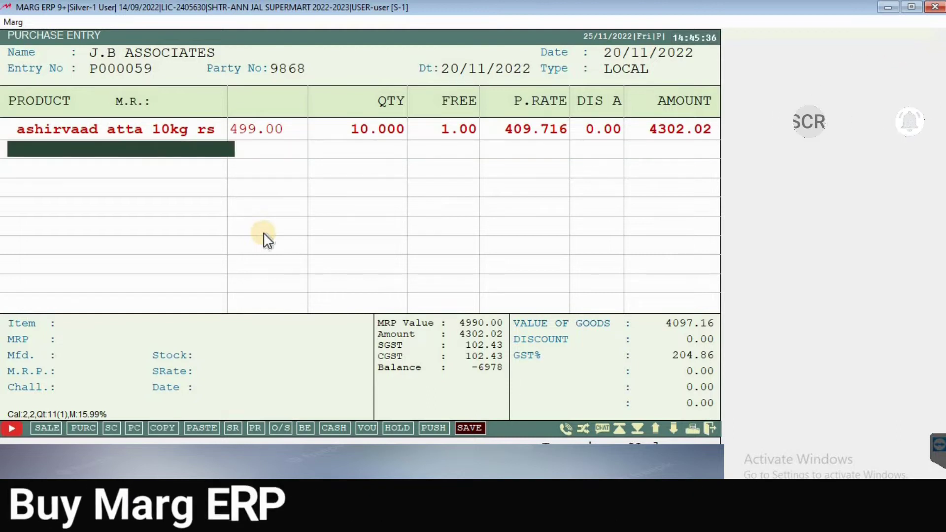
key(Return)
key(Down)
key(Down)
key(Down)
key(Down)
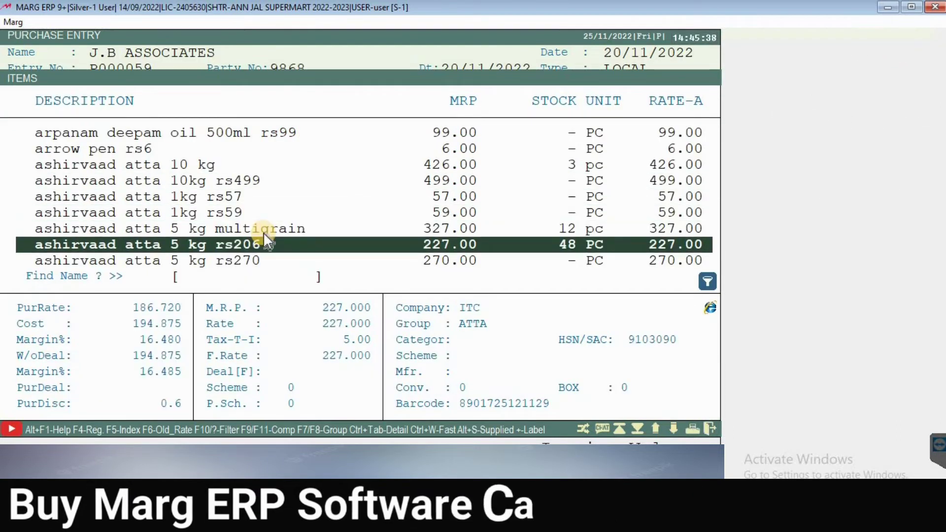
key(Up)
key(Up)
key(Up)
key(Down)
key(Return)
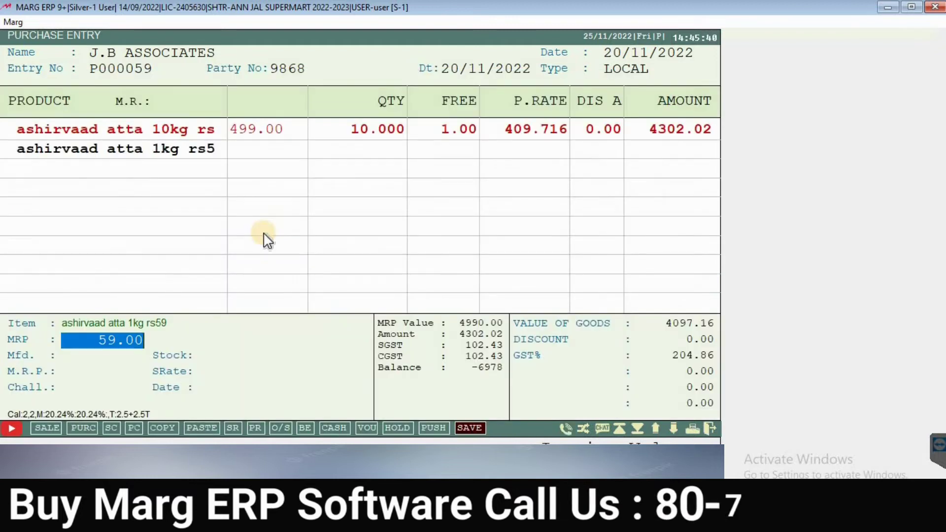
key(Return)
text(10)
key(Return)
key(Return)
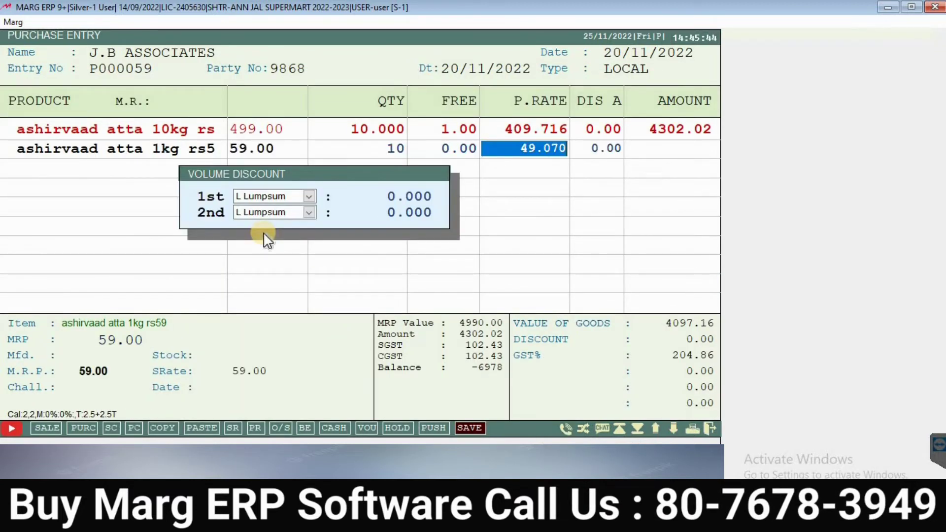
key(Return)
Step: Apply a 50 lumpsum volume discount and save the second atta line
key(Return)
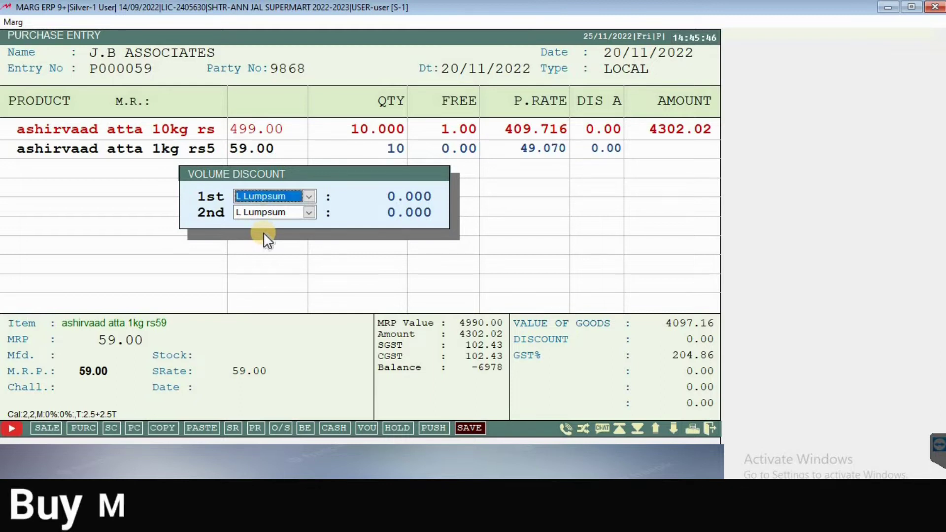
key(Return)
text(50)
key(Return)
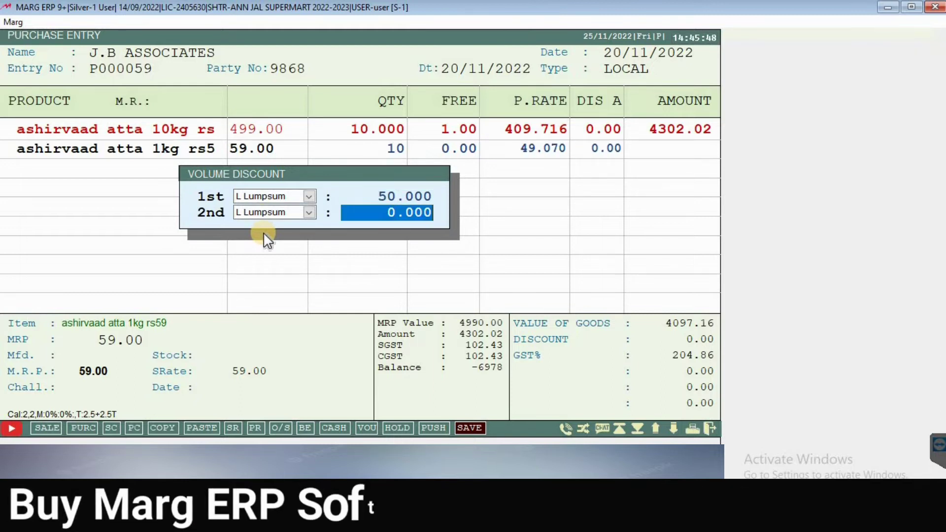
key(Return)
key(Return)
key(Return)
key(Return)
key(Return)
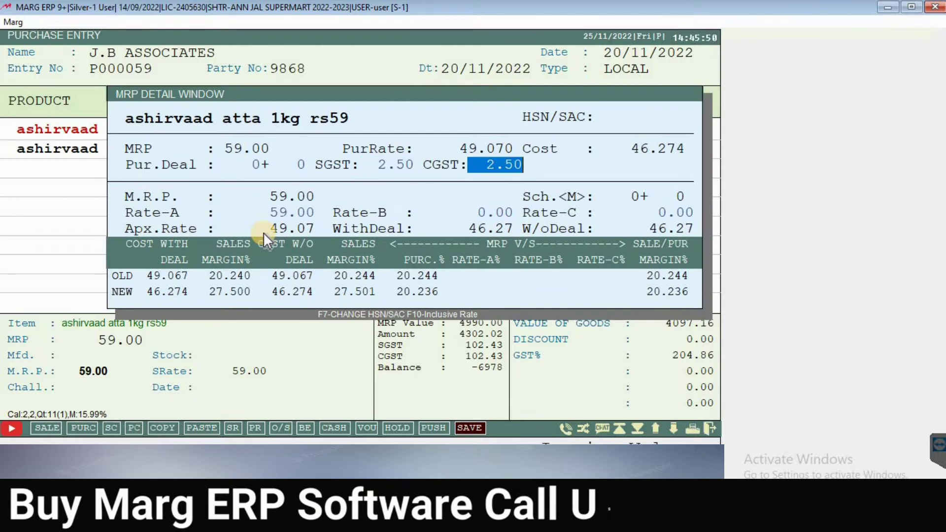
key(Return)
key(Return)
key(Return)
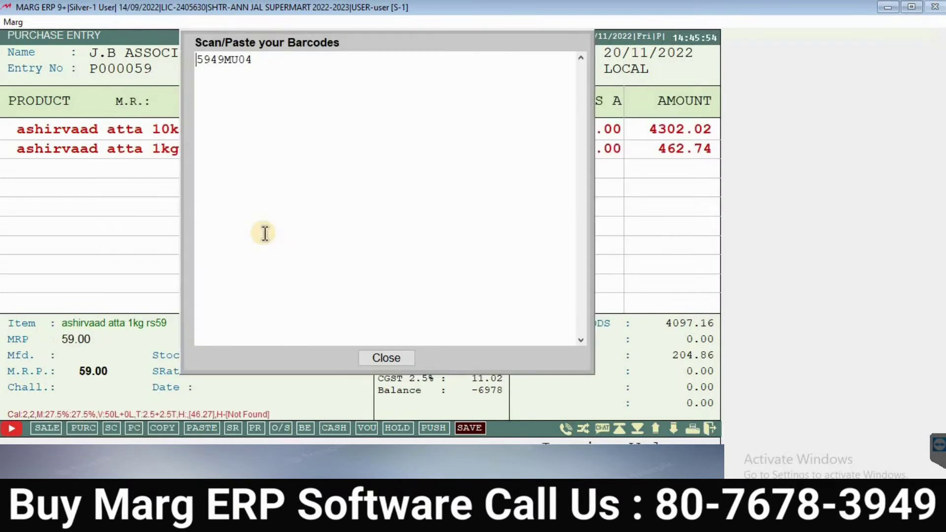
key(Escape)
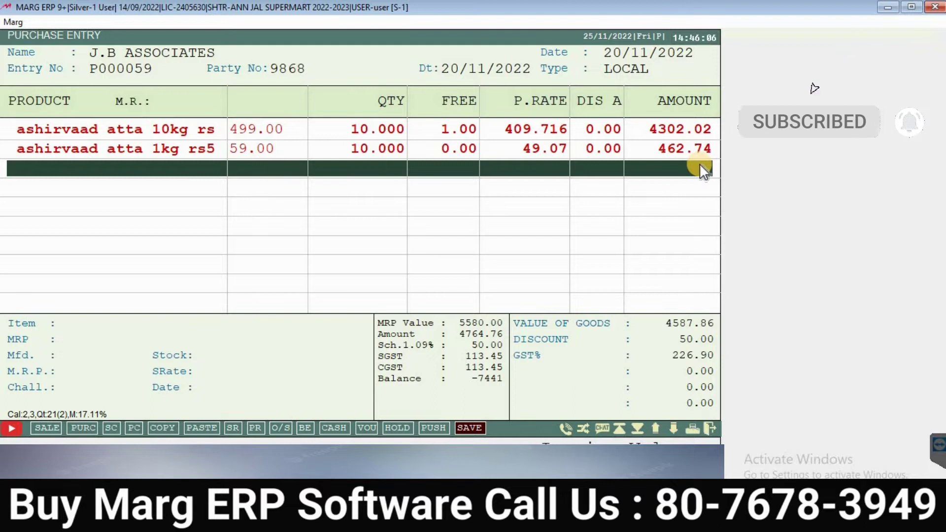
Step: Finish item entry with no further products added to the bill
key(Up)
key(Up)
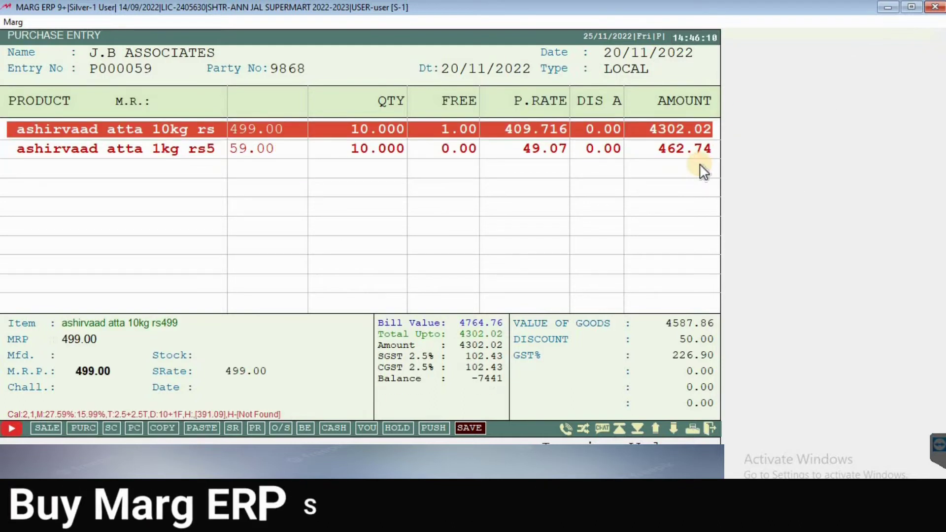
key(Down)
key(Down)
key(Return)
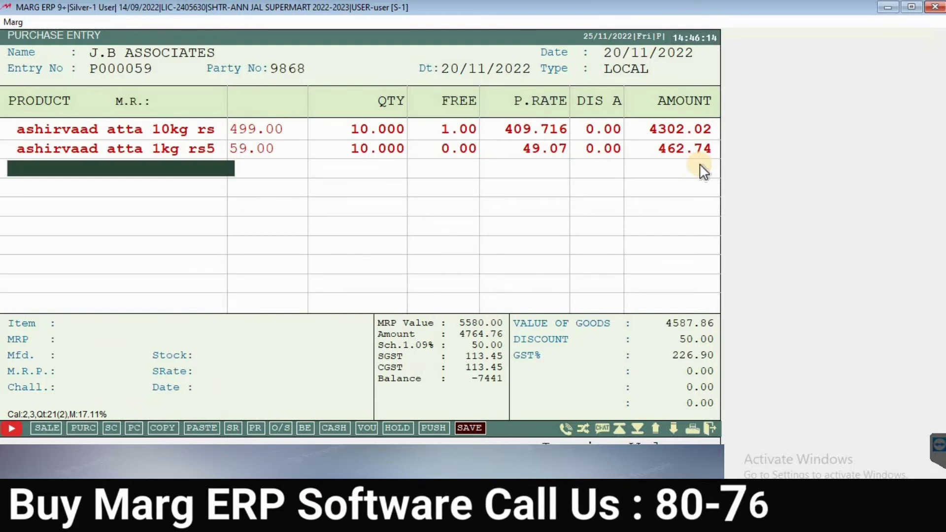
key(Return)
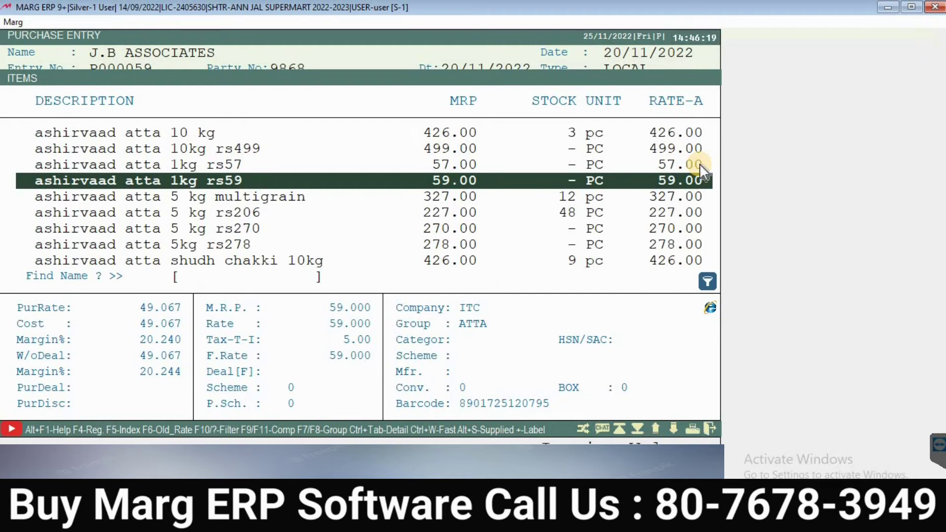
key(Return)
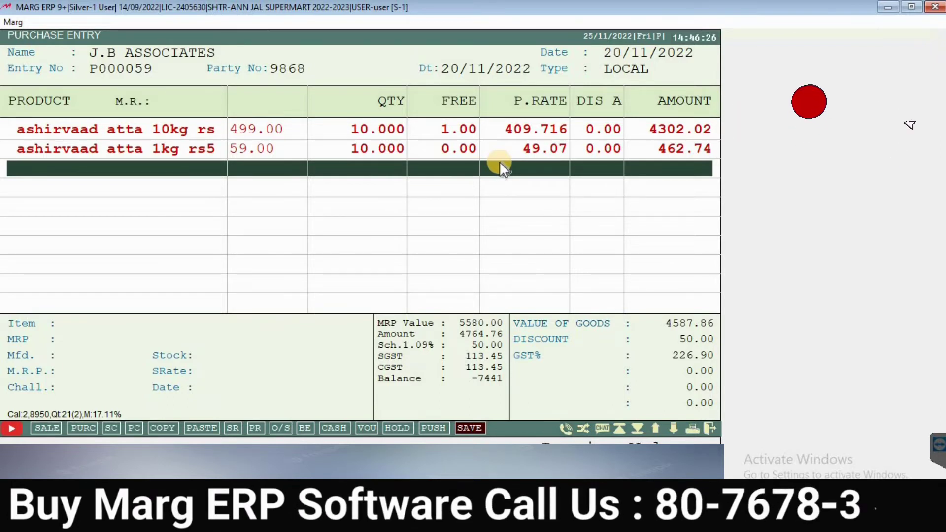
key(Escape)
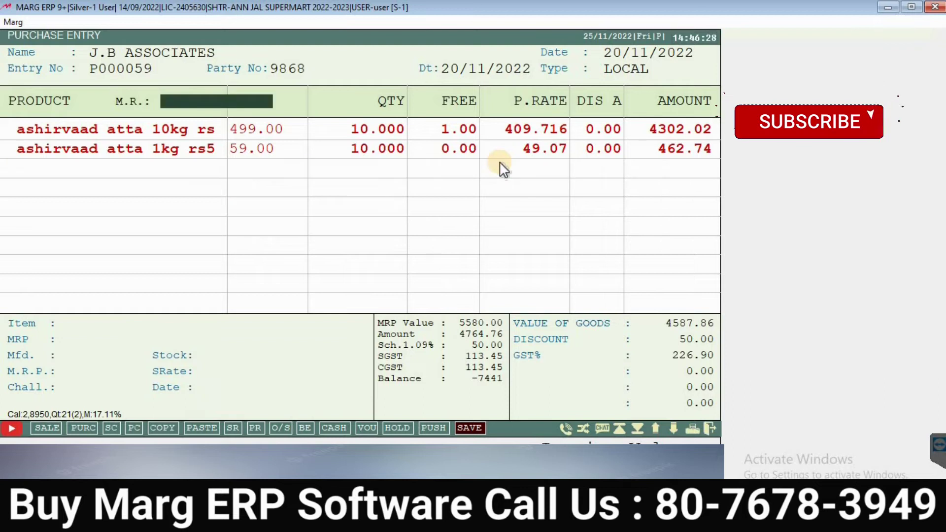
key(Escape)
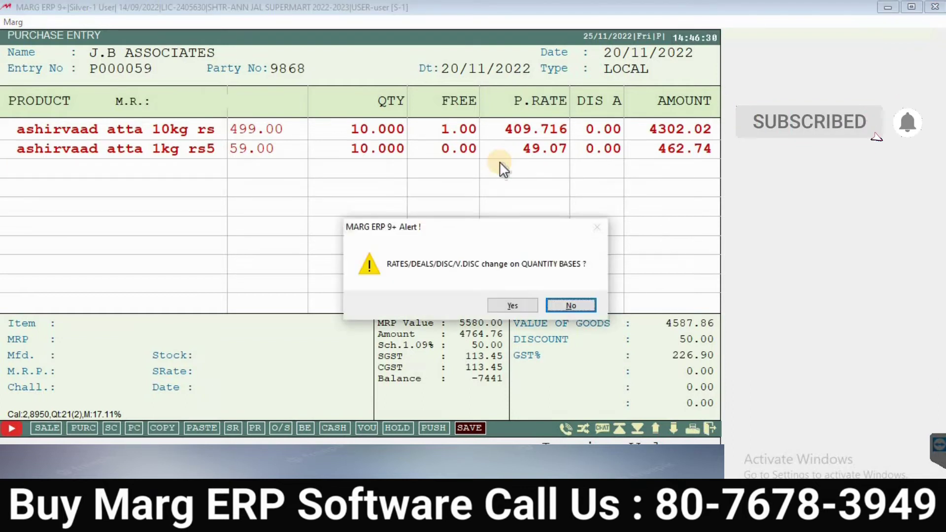
Step: Decline quantity-based rate changes, dismiss the scheme summary, and pass the bill levies
key(Return)
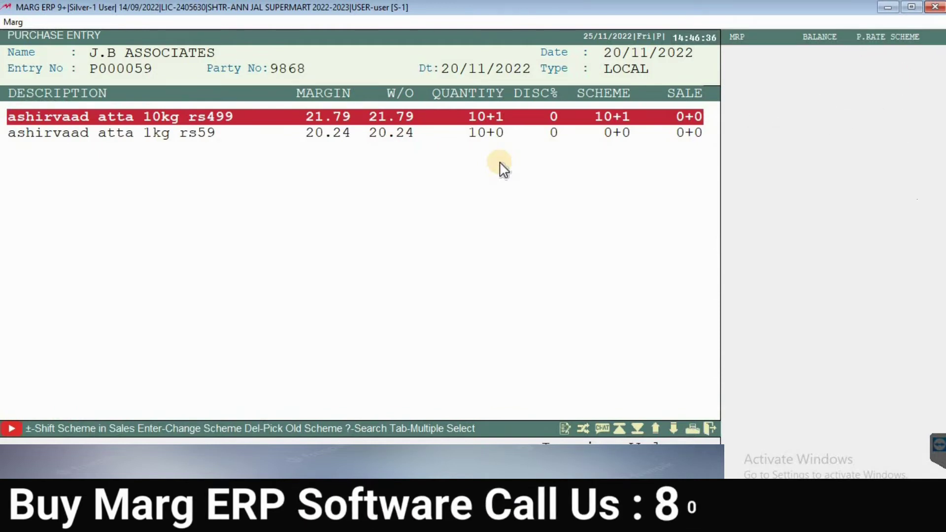
key(Escape)
key(Return)
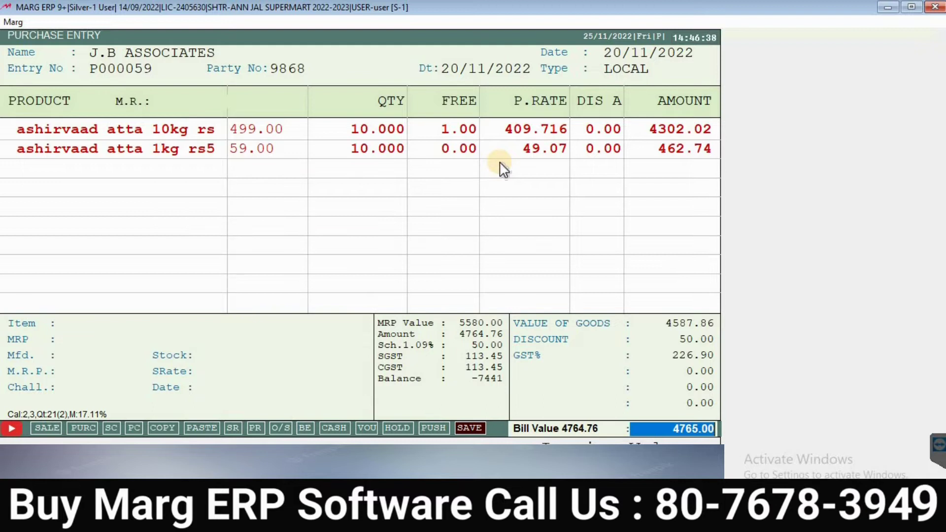
key(Return)
key(Return)
Step: Save the 4765.00 J.B ASSOCIATES bill without printing, then close the new blank entry
key(Return)
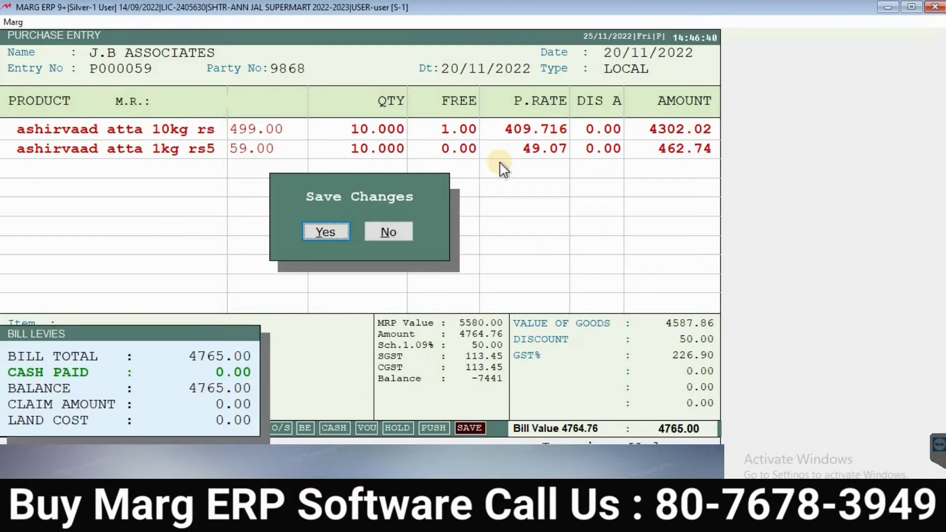
key(Return)
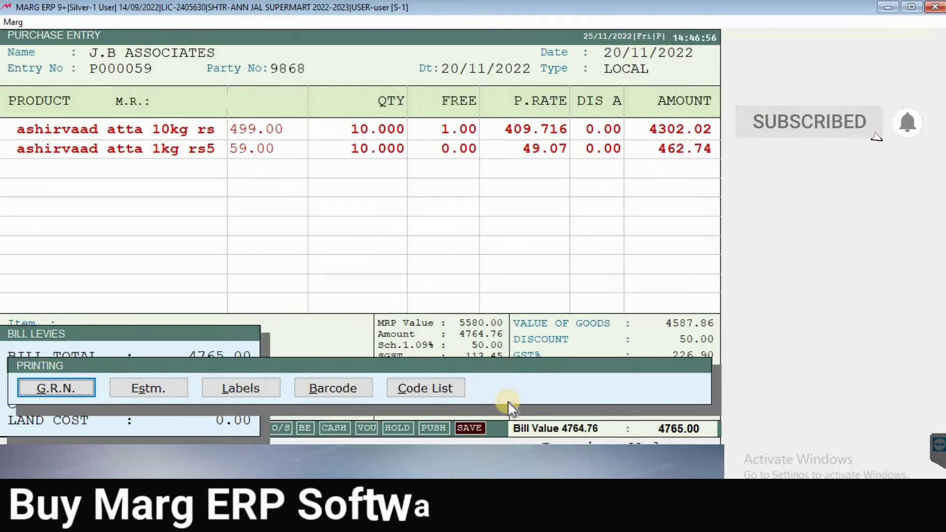
key(Escape)
key(Escape)
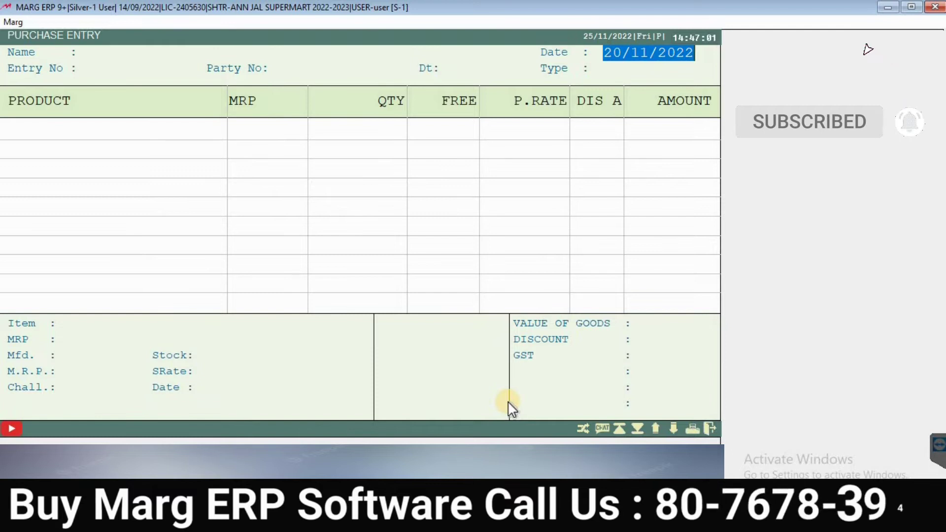
key(Escape)
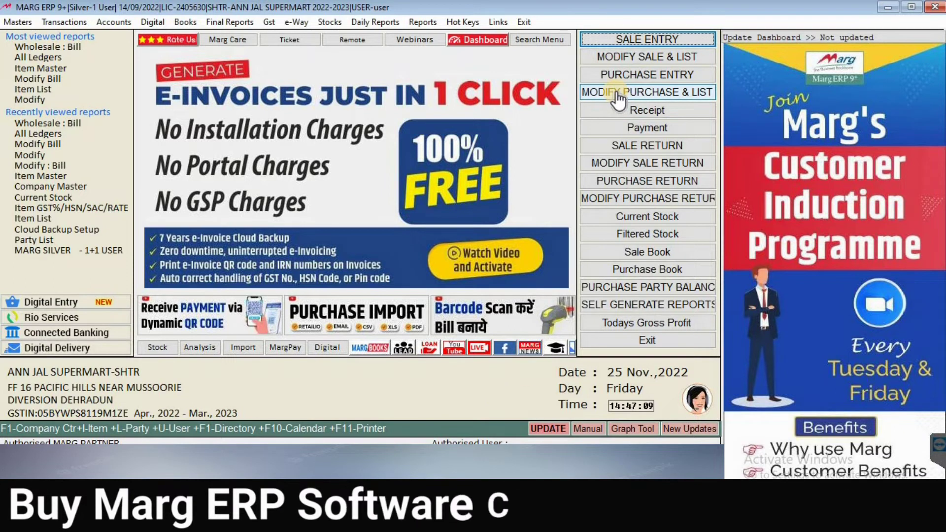
Step: Open Purchase Modify : Bill and list bills from 01/04/2022 to 25/11/2022
click(62, 21)
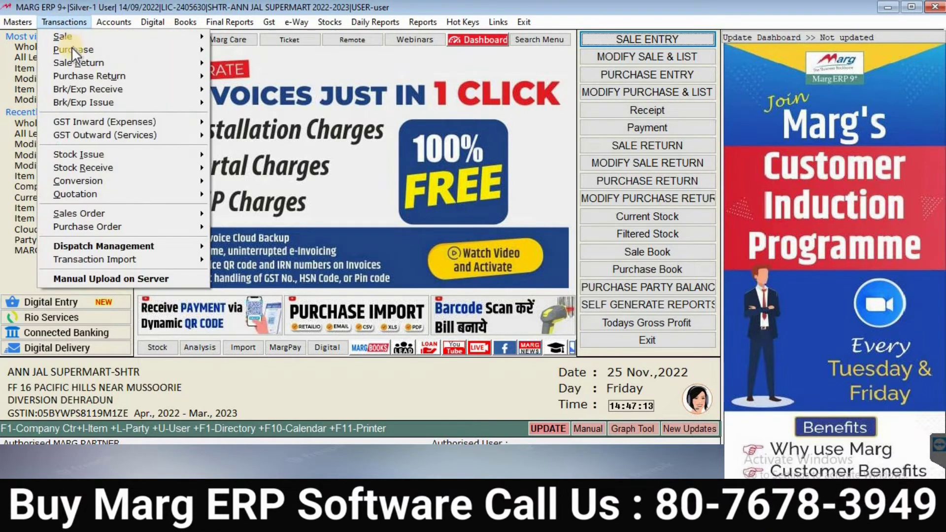
mouse_move(165, 51)
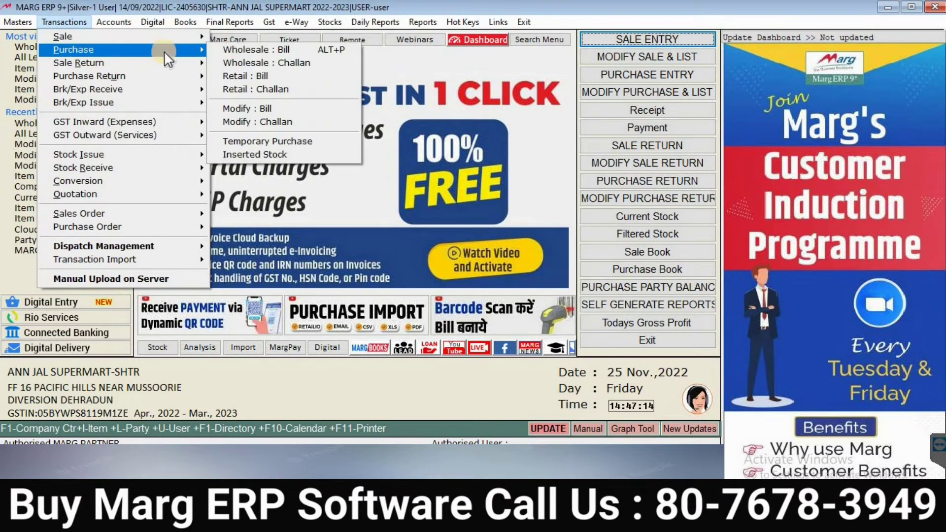
click(270, 106)
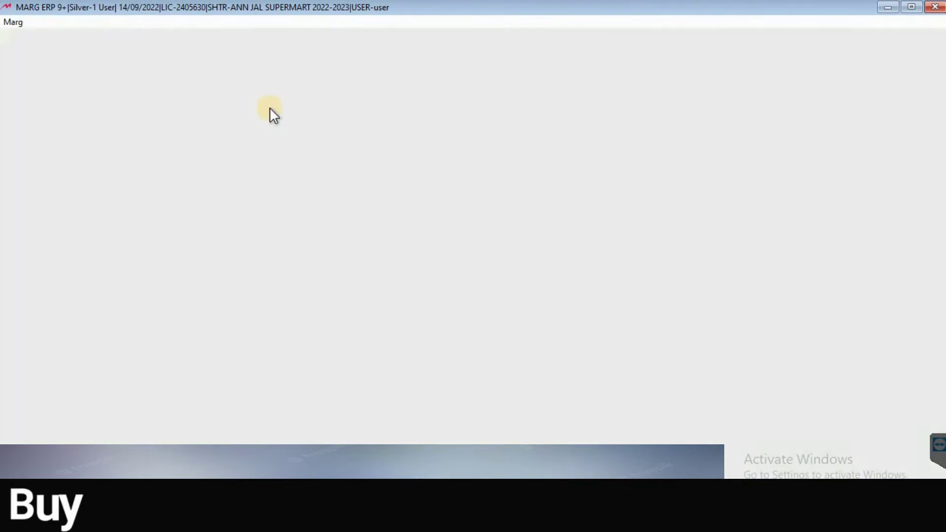
key(Return)
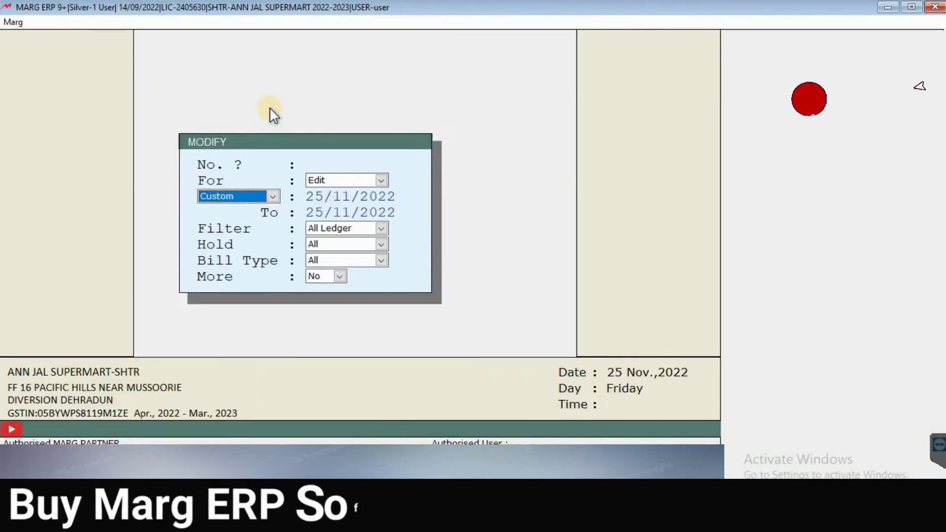
key(Return)
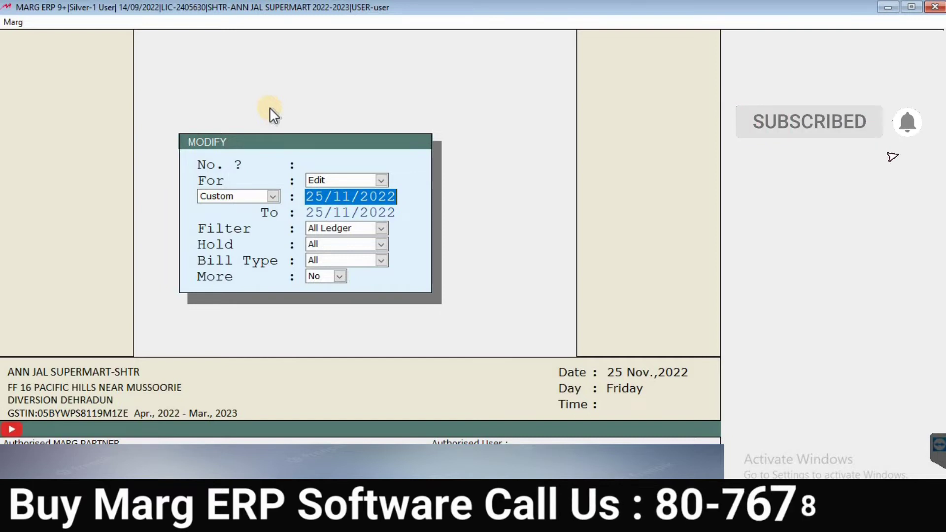
text(01/04)
key(Return)
key(Return)
key(Return)
key(Return)
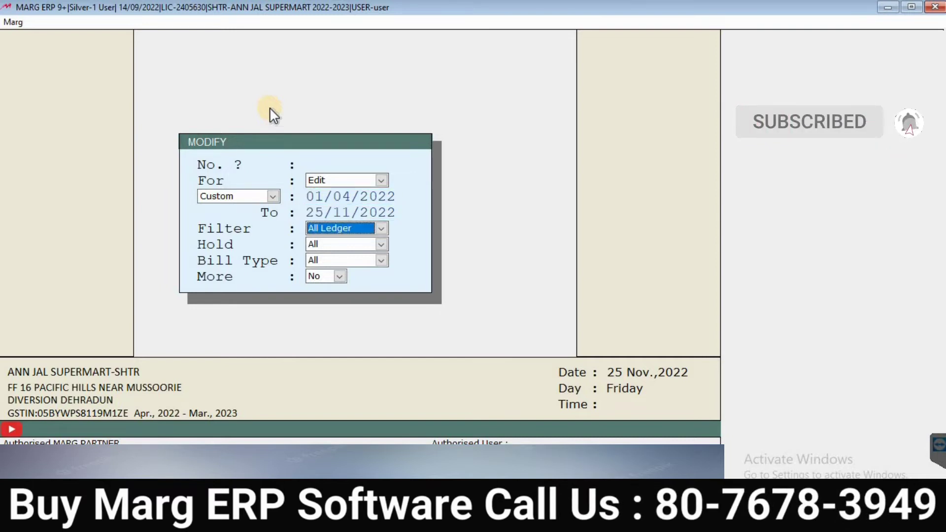
key(Return)
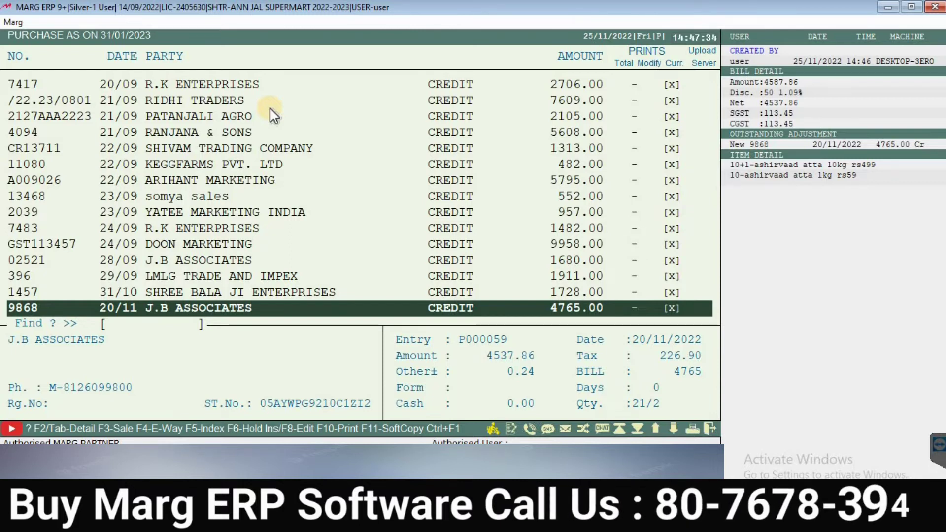
Step: Open J.B ASSOCIATES bill P000059 in modify mode and move to its item rows
key(Return)
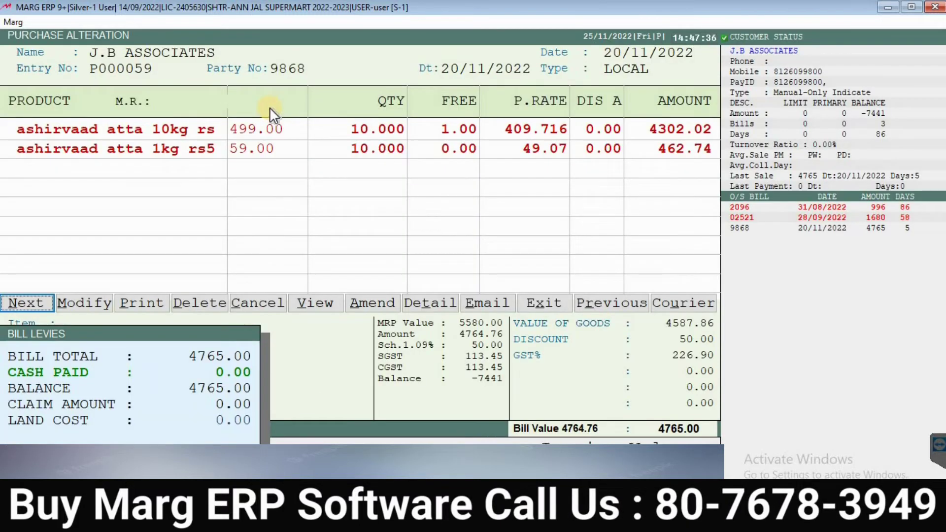
key(Right)
key(Right)
key(Right)
key(Right)
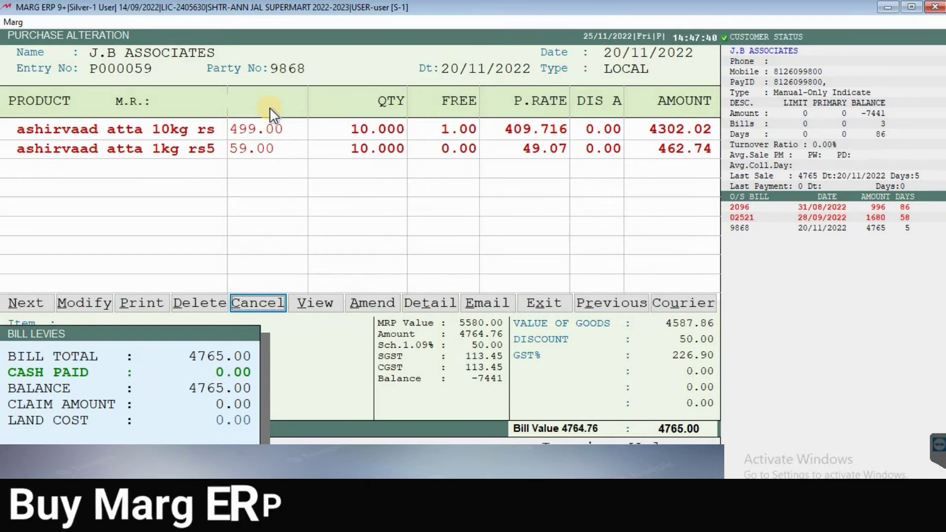
key(Left)
key(Left)
key(Left)
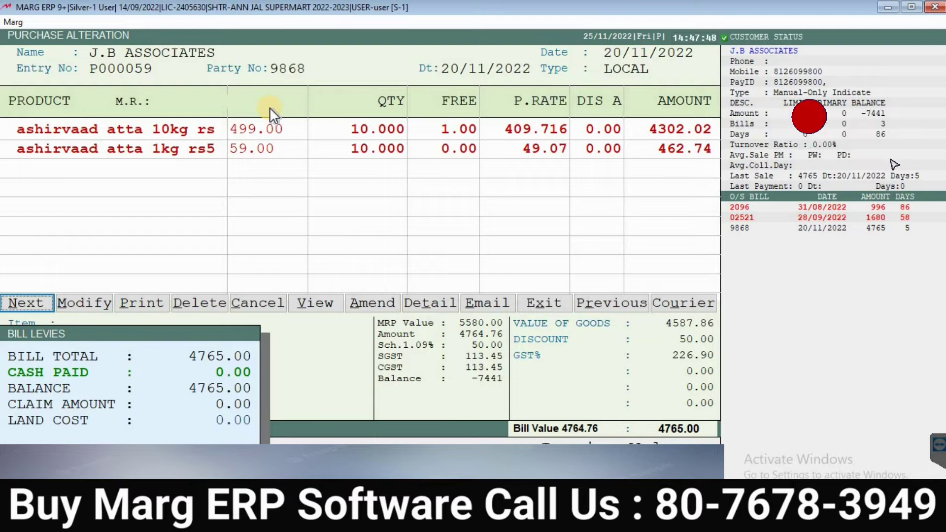
key(Return)
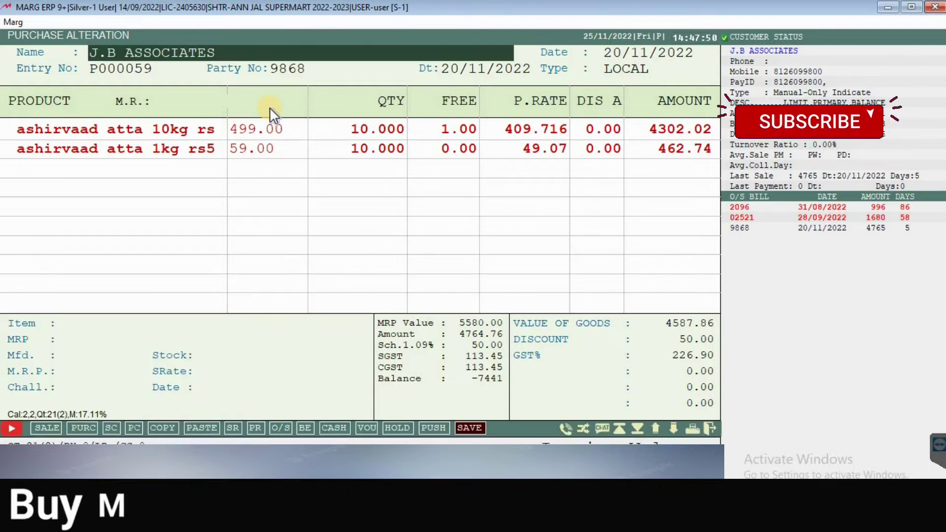
key(Return)
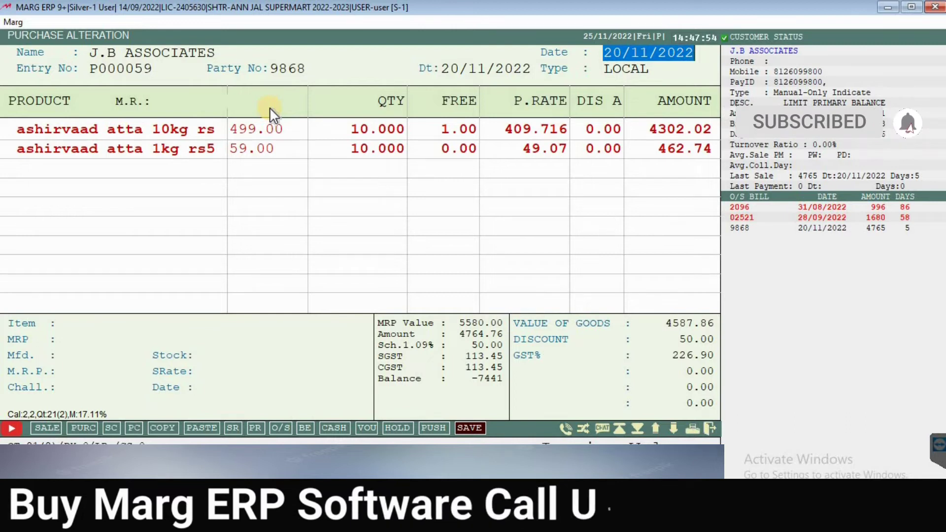
key(Up)
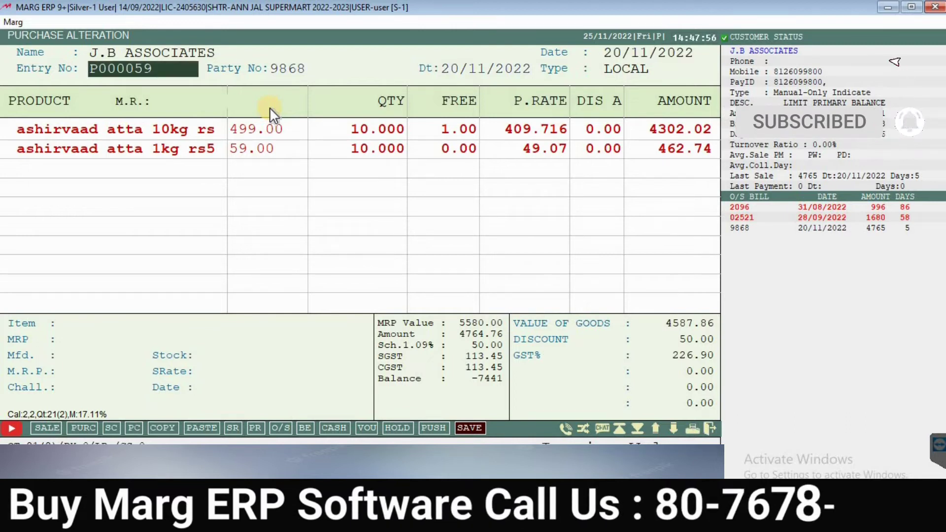
key(Return)
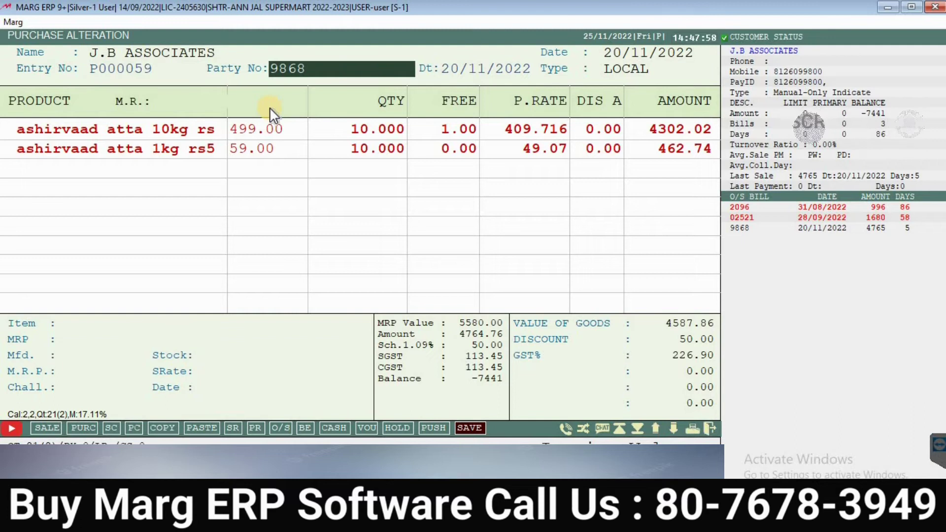
key(Return)
key(Return)
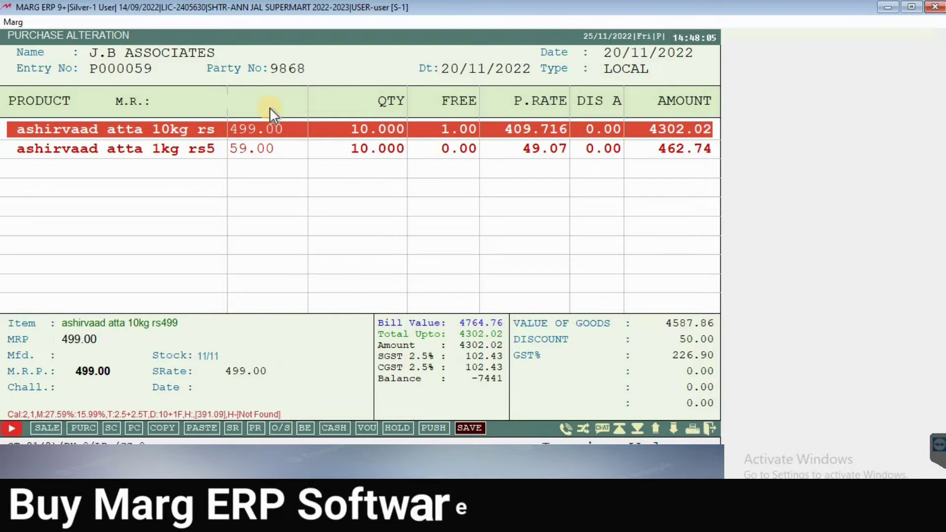
Step: Add ashirvaad atta 5 kg rs270 at MRP 270, quantity 50, purchase rate 150
key(Down)
key(Down)
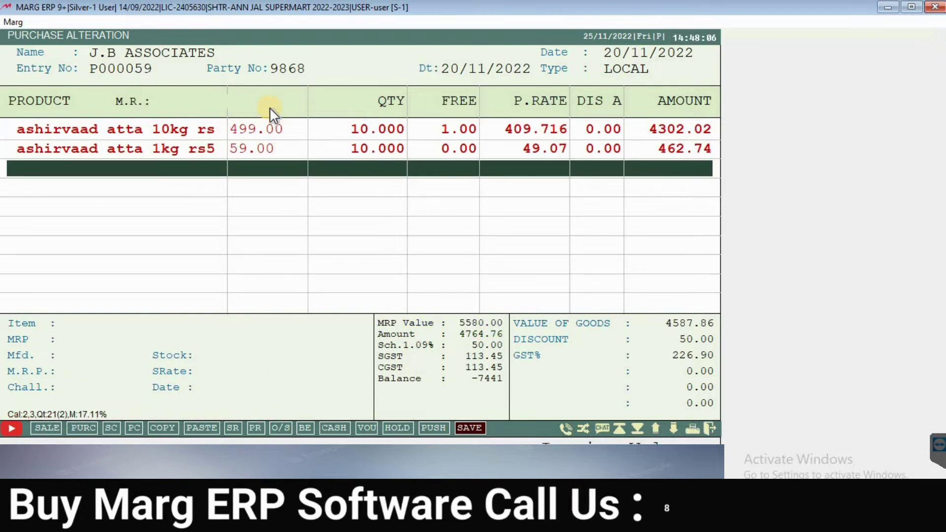
key(Return)
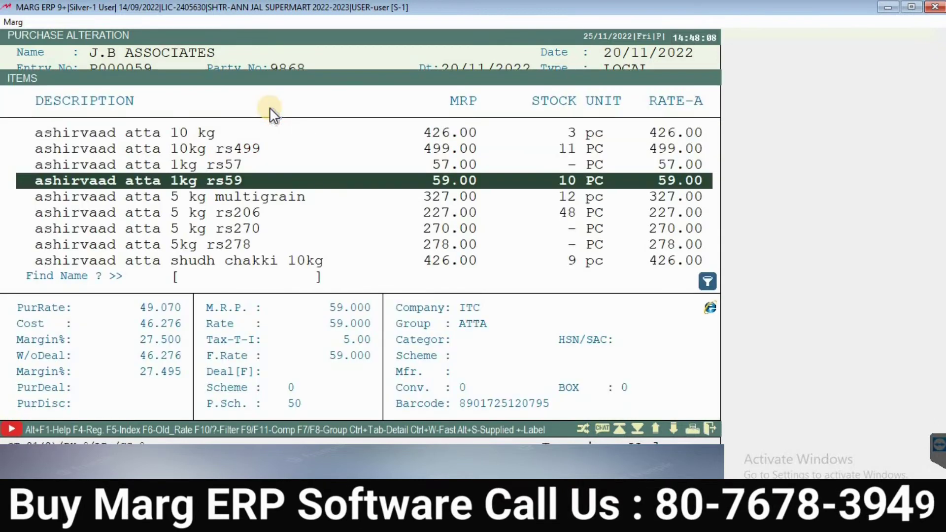
key(Down)
key(Down)
key(Down)
key(Down)
key(Up)
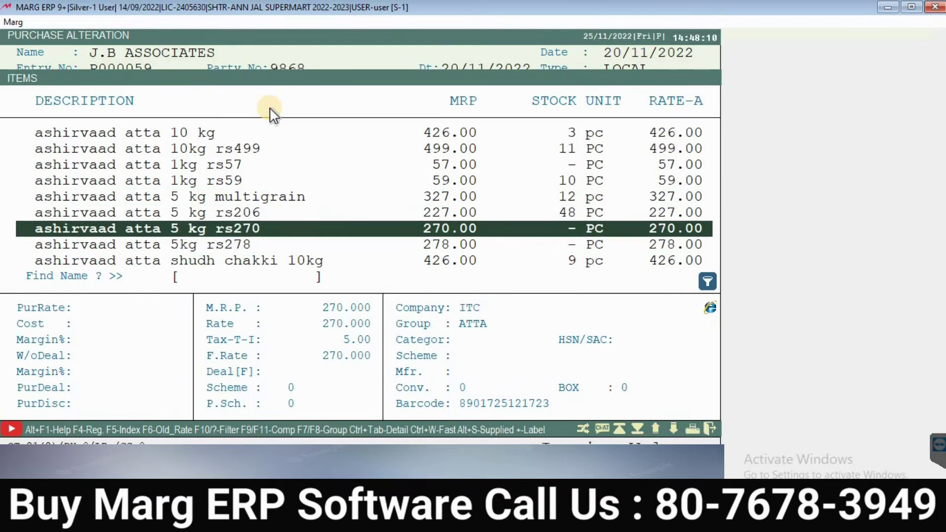
key(Return)
key(Return)
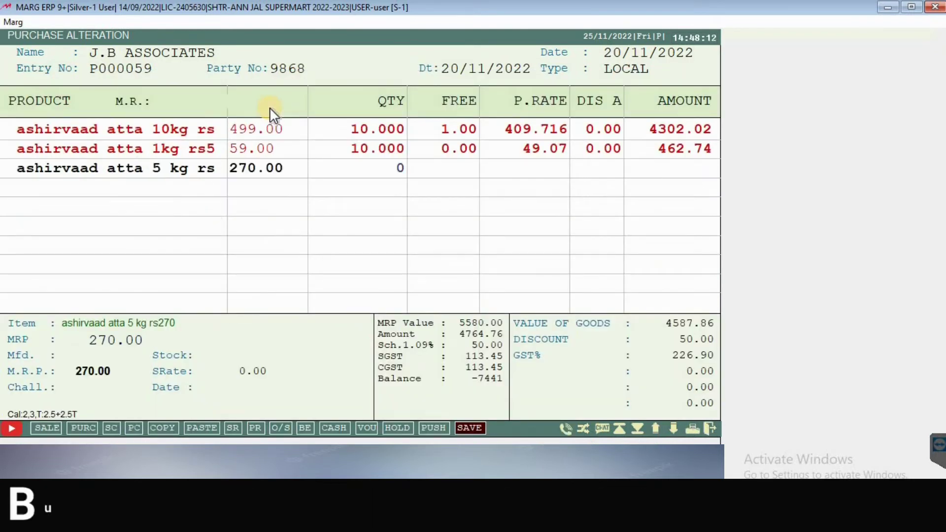
key(Return)
text(50)
key(Return)
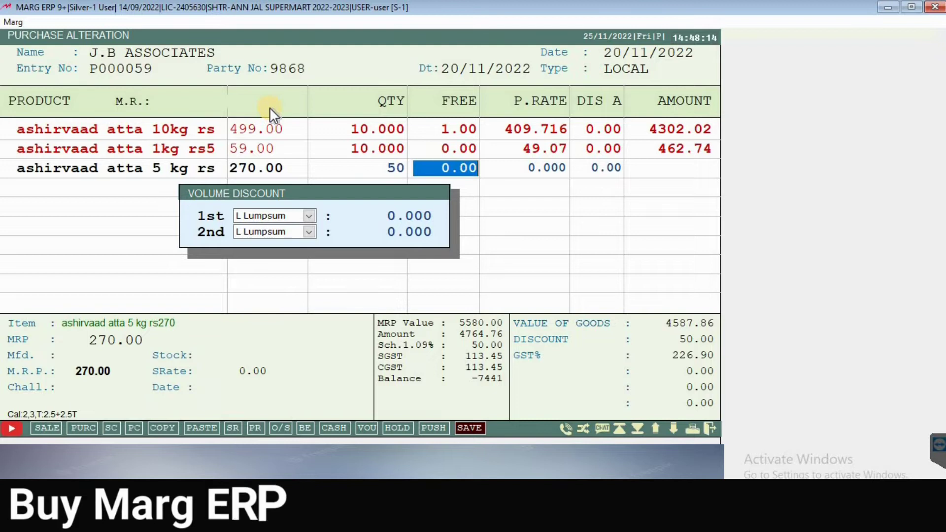
key(Return)
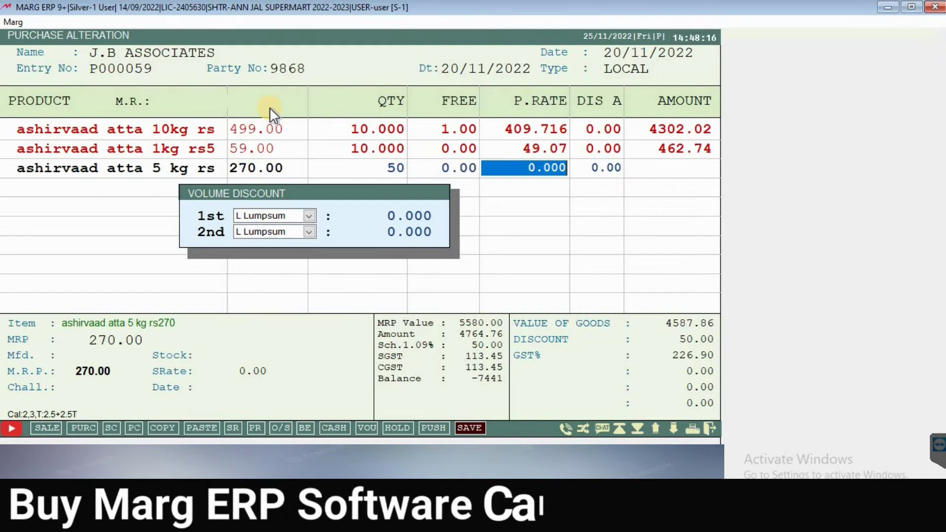
text(150)
key(Return)
key(Return)
Step: Leave volume discounts and MRP details unchanged and commit the 7875.00 line without barcodes
key(Return)
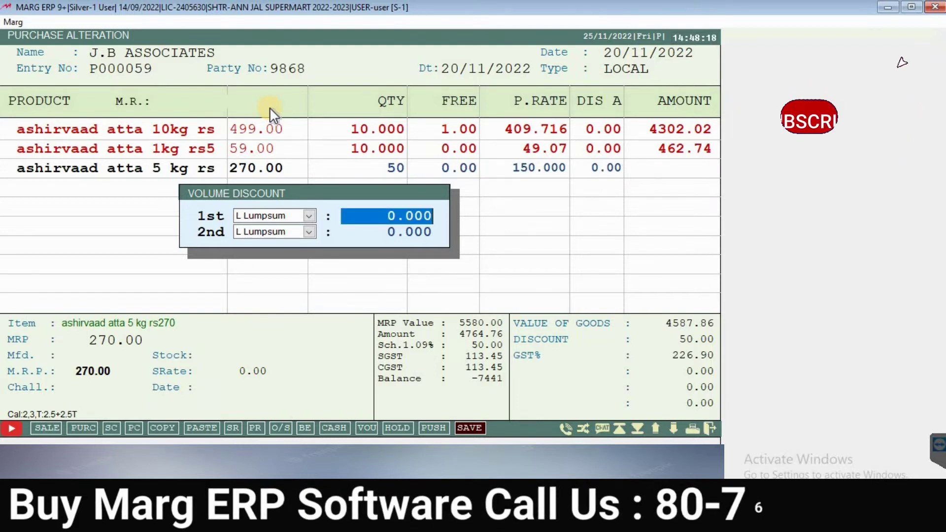
key(Return)
key(Return)
key(Return)
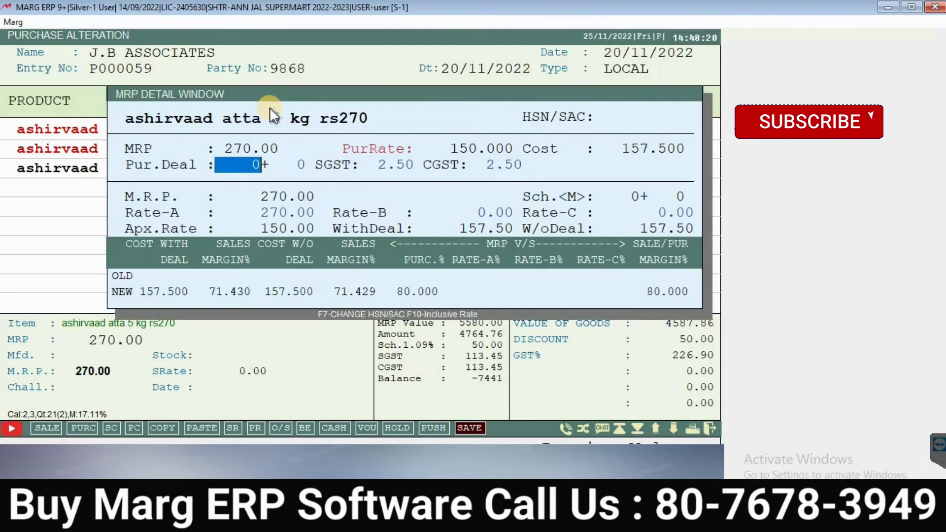
key(Return)
key(Return)
key(Return)
key(Return)
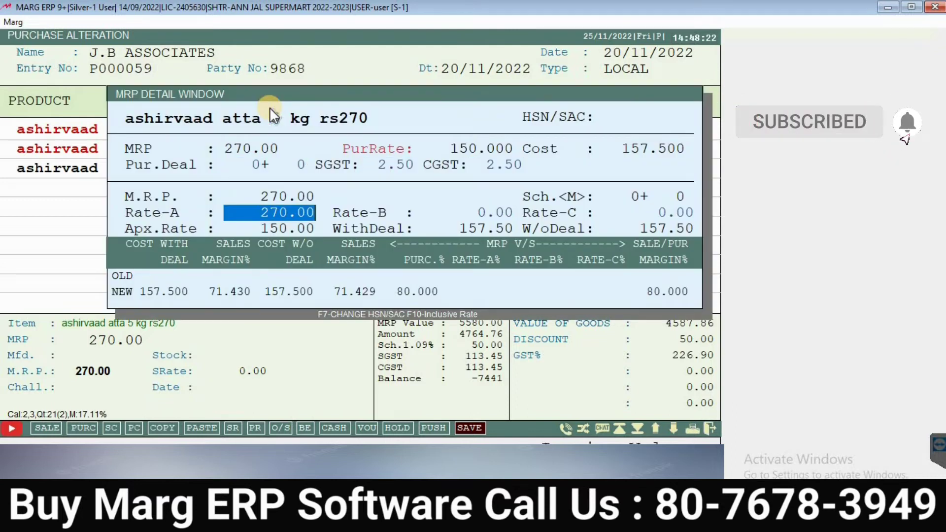
key(Return)
key(Return)
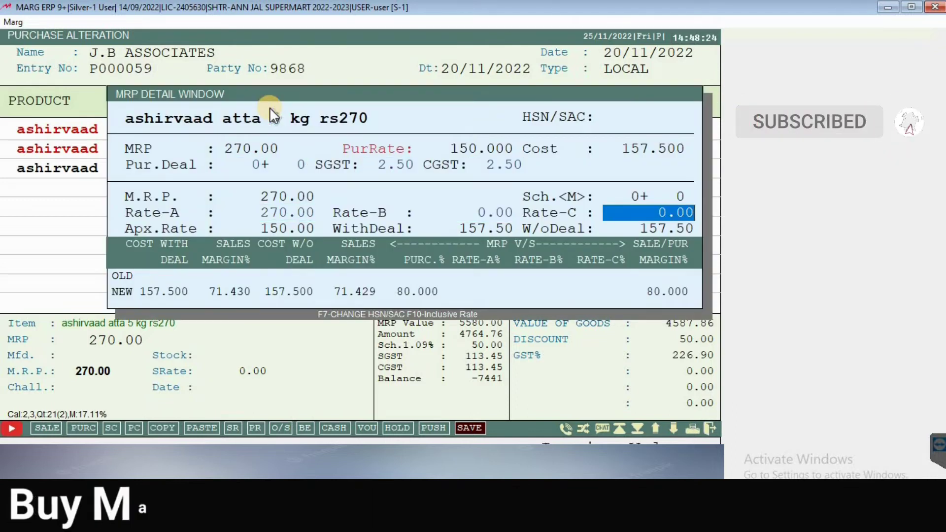
key(Return)
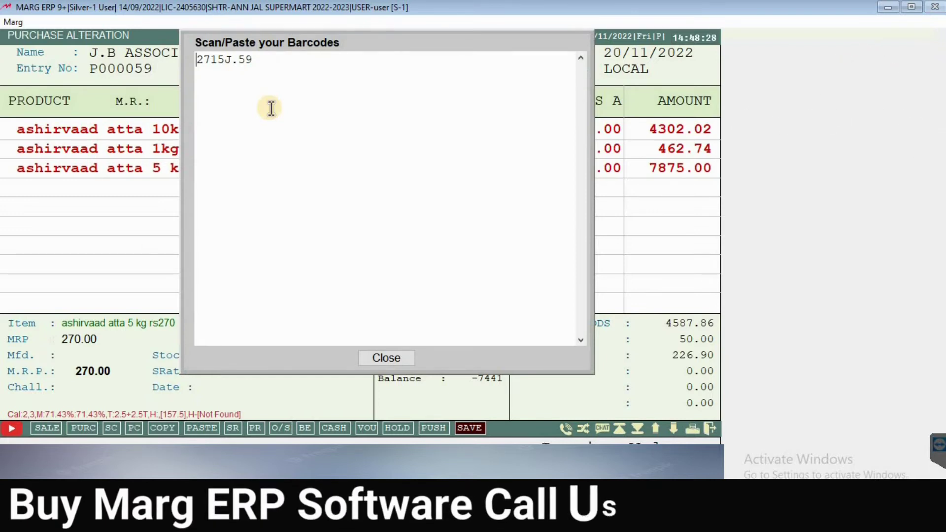
key(Escape)
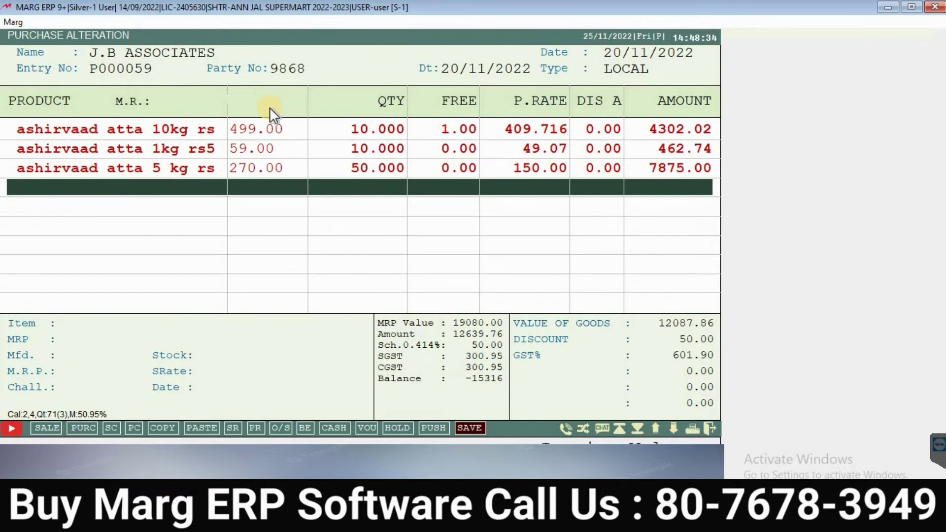
Step: Keep the 50.00 bill discount and save the altered 12640.00 bill without printing
key(Return)
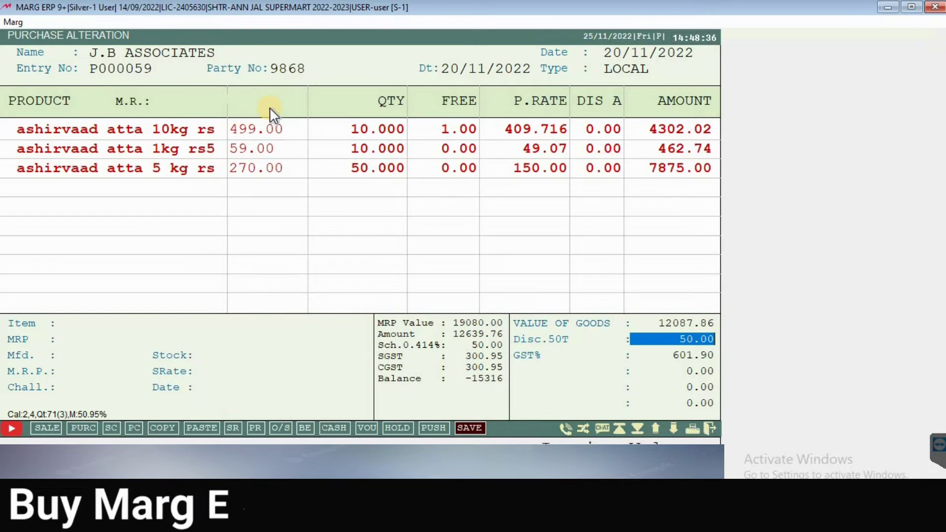
key(Return)
key(Return)
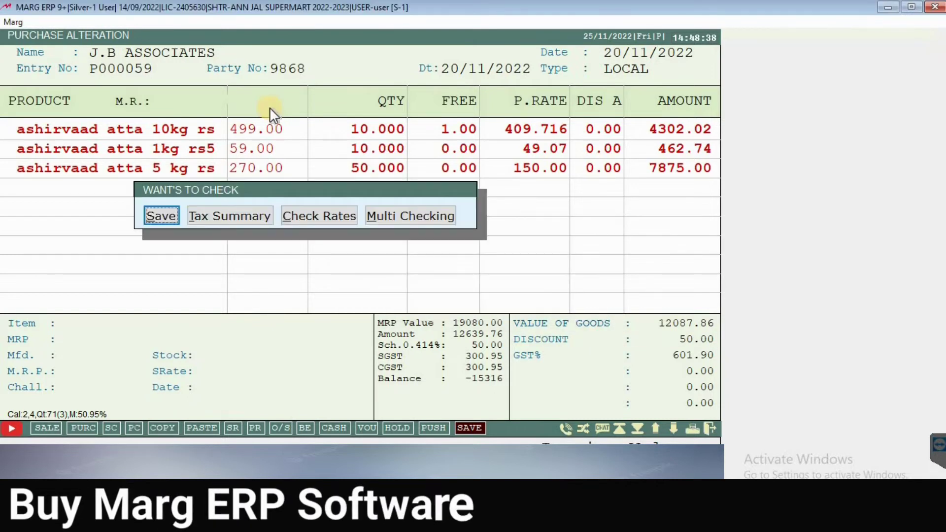
key(Return)
key(Return)
key(Return)
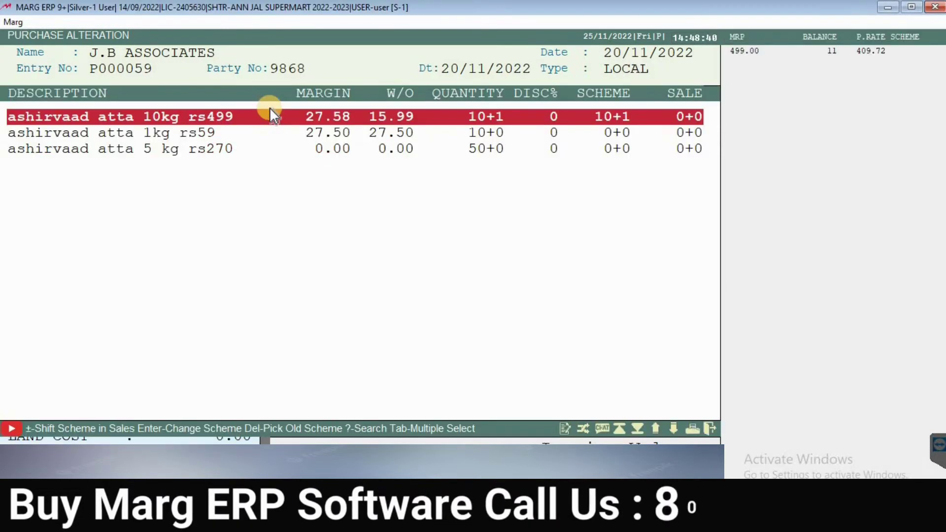
key(Escape)
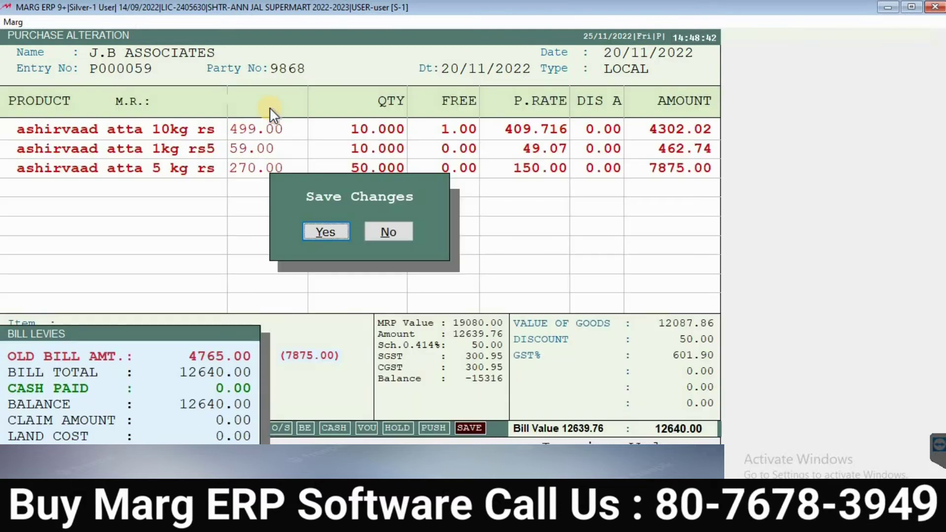
key(Return)
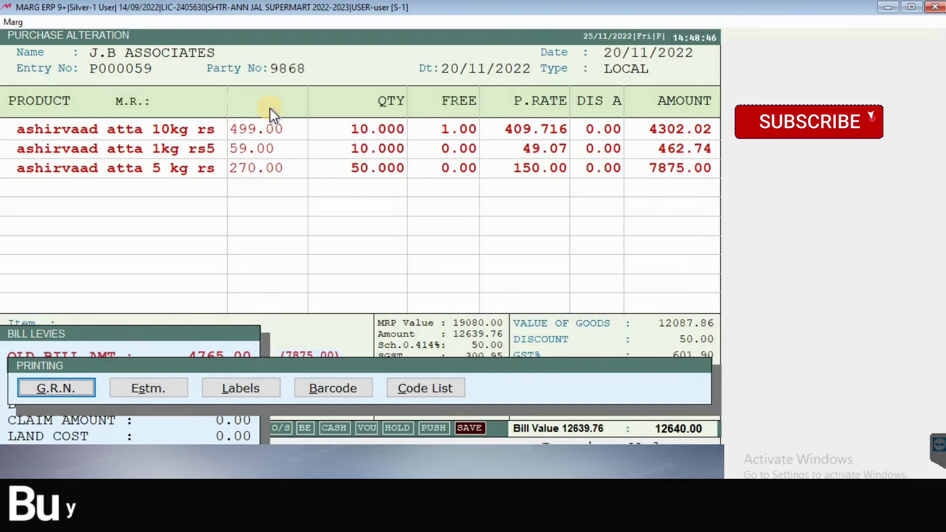
key(Escape)
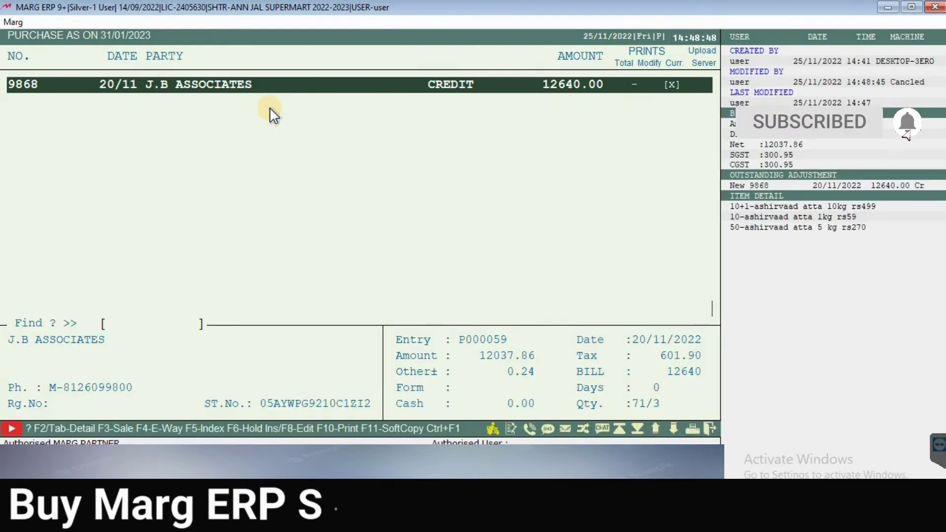
Step: Delete J.B Associates purchase bill 9868 and confirm the DELETE This Voucher warning
key(Return)
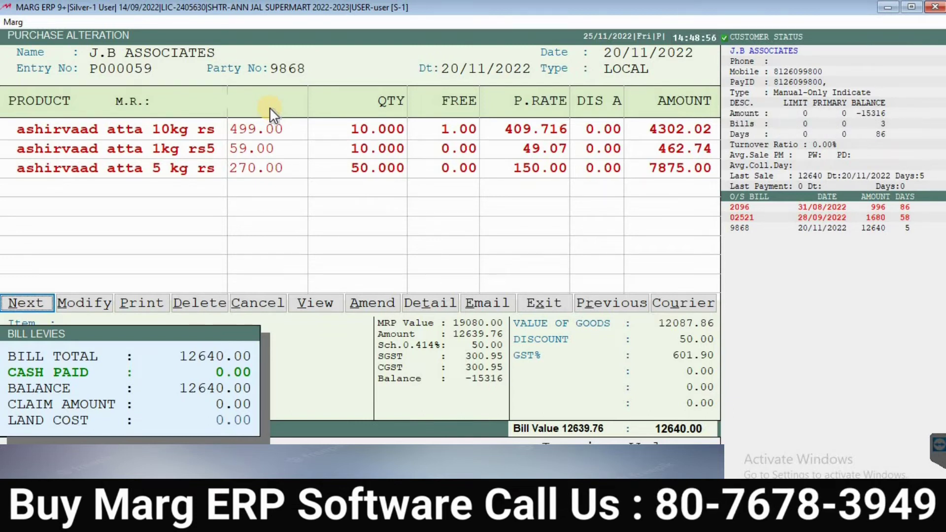
key(Right)
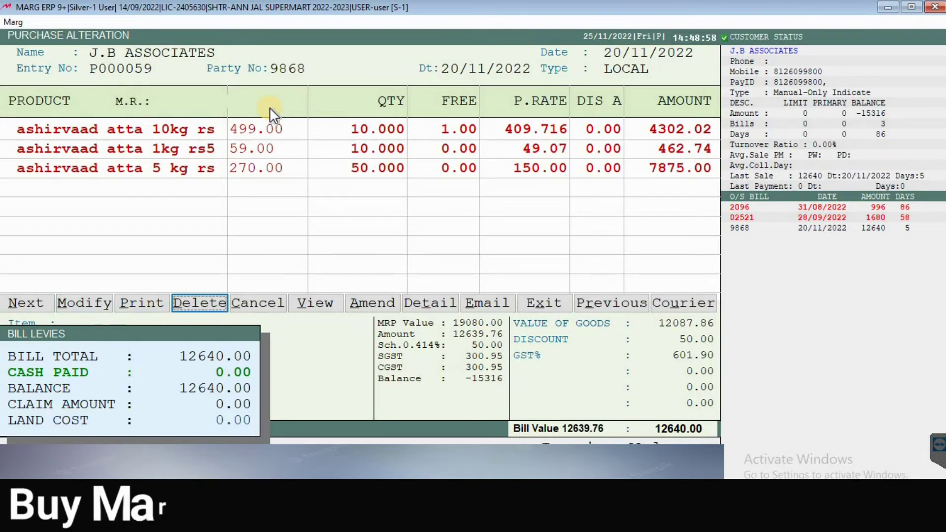
key(Return)
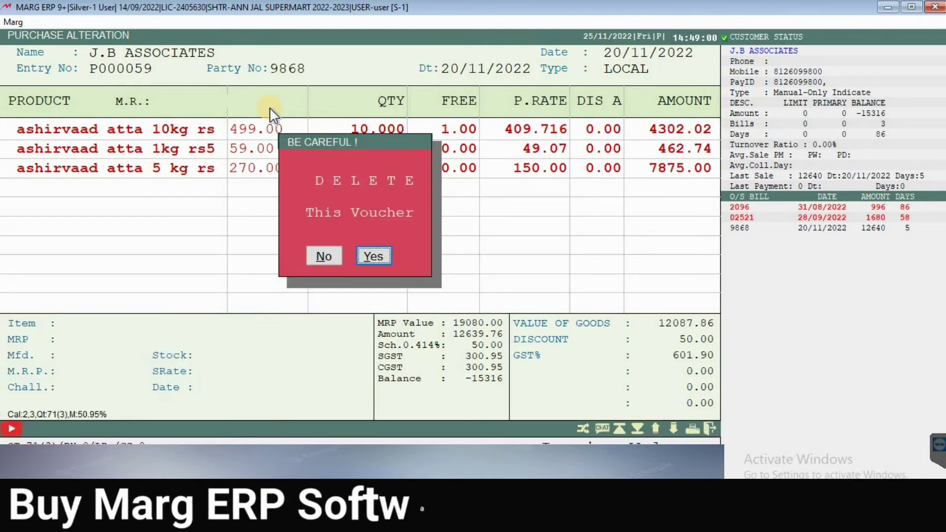
key(Return)
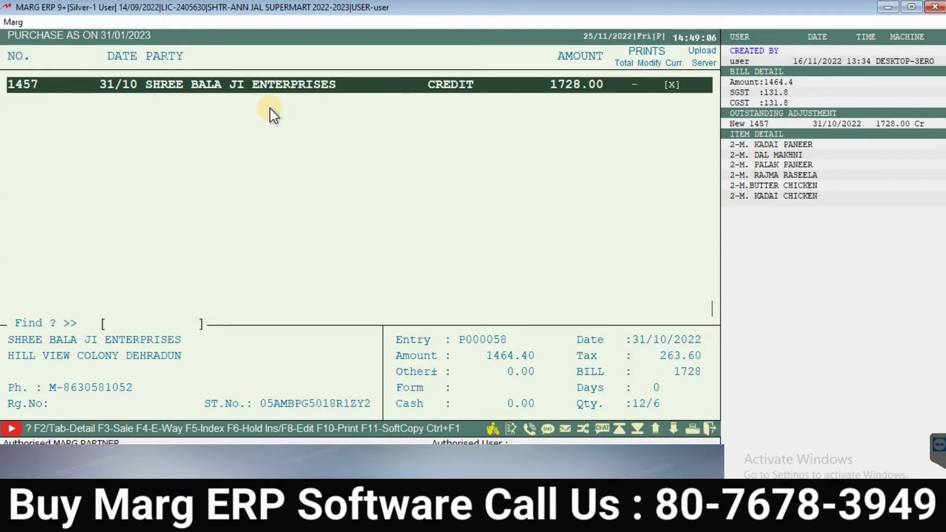
Step: Exit the purchase list back to the Marg main dashboard
key(Escape)
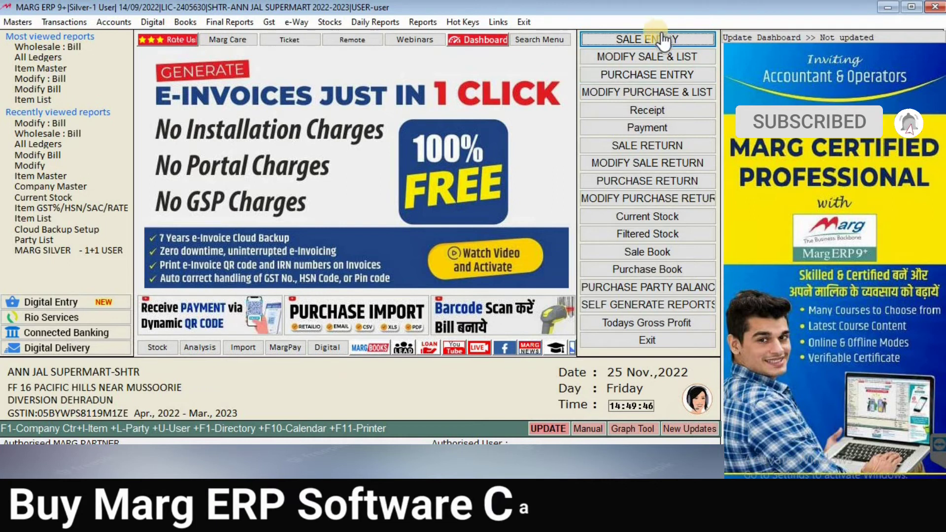
Step: Start a new sale bill A000008 dated 25/11/2022
click(64, 22)
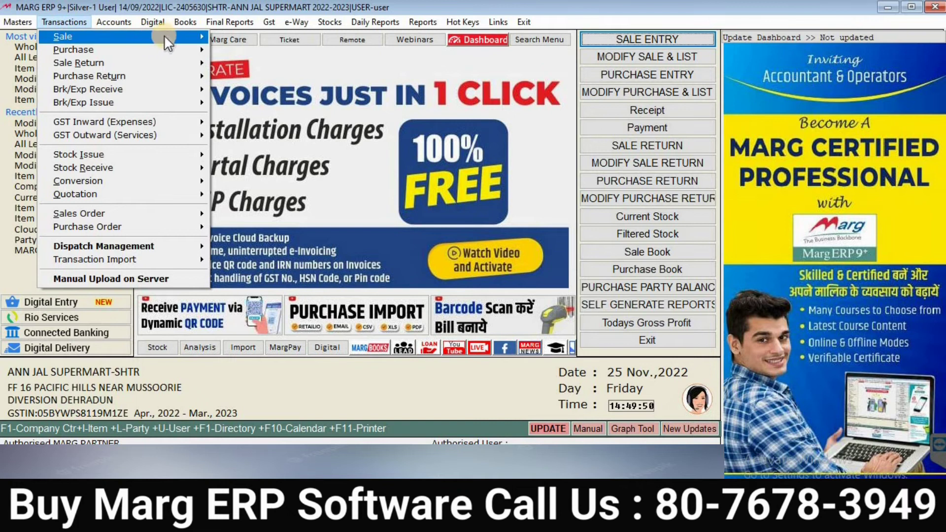
mouse_move(204, 35)
click(284, 36)
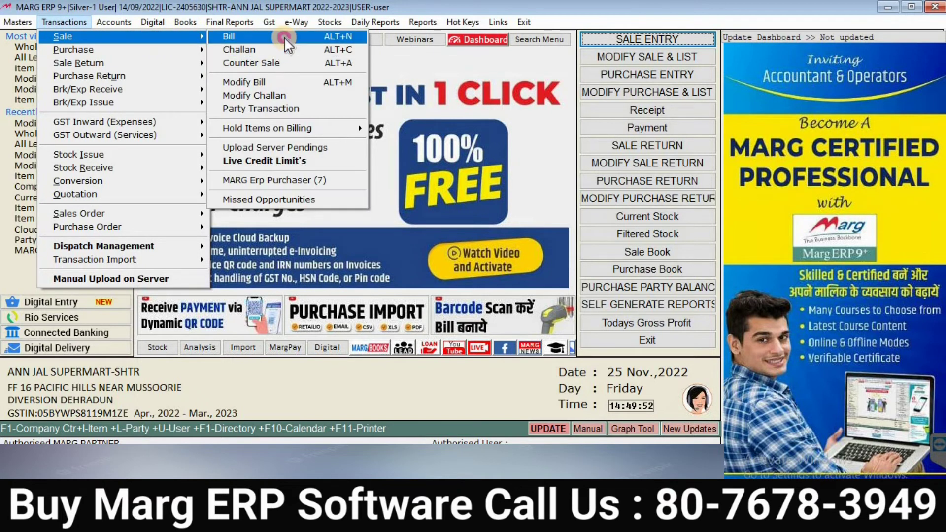
click(284, 35)
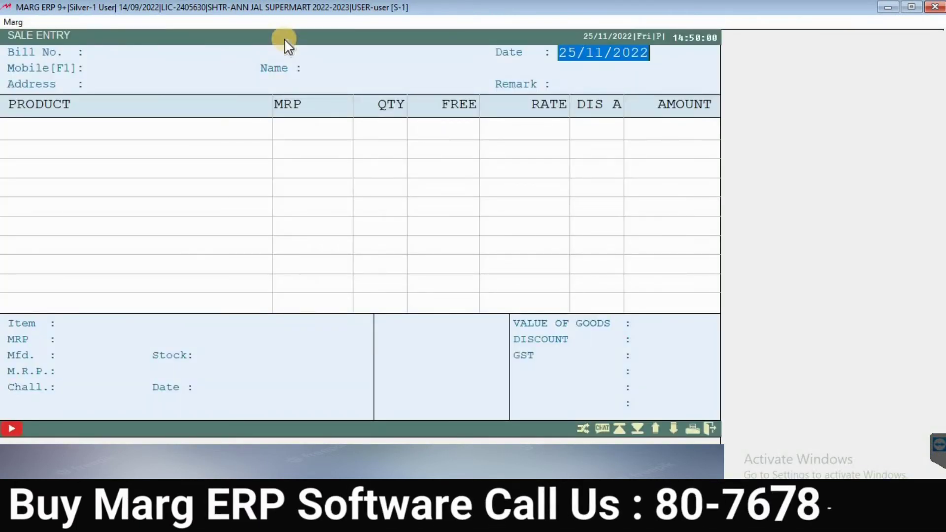
key(Return)
key(Return)
key(Return)
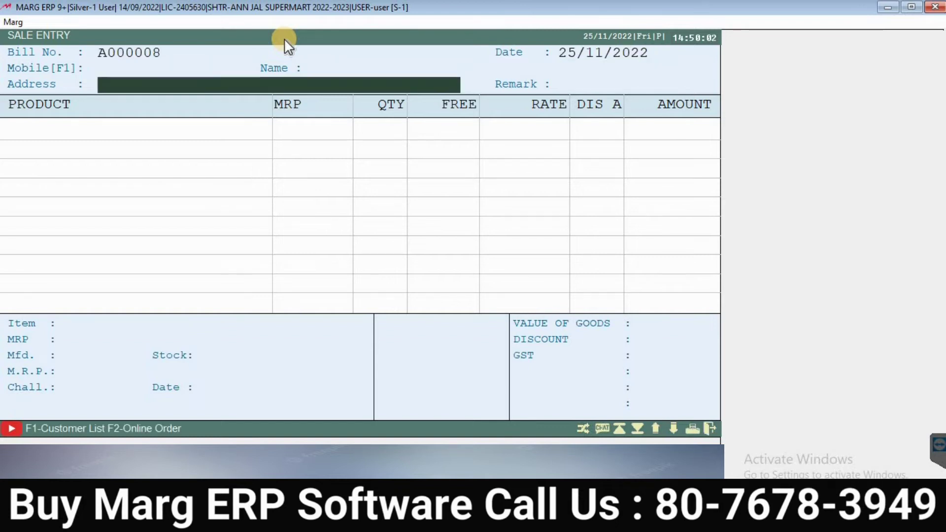
Step: Enter the customer's mobile number and agree to create a new customer record
key(Up)
key(Up)
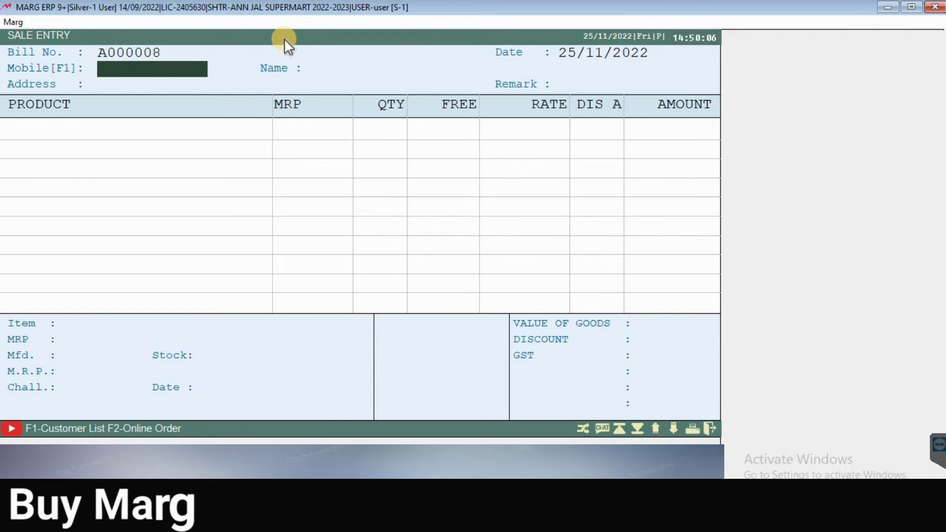
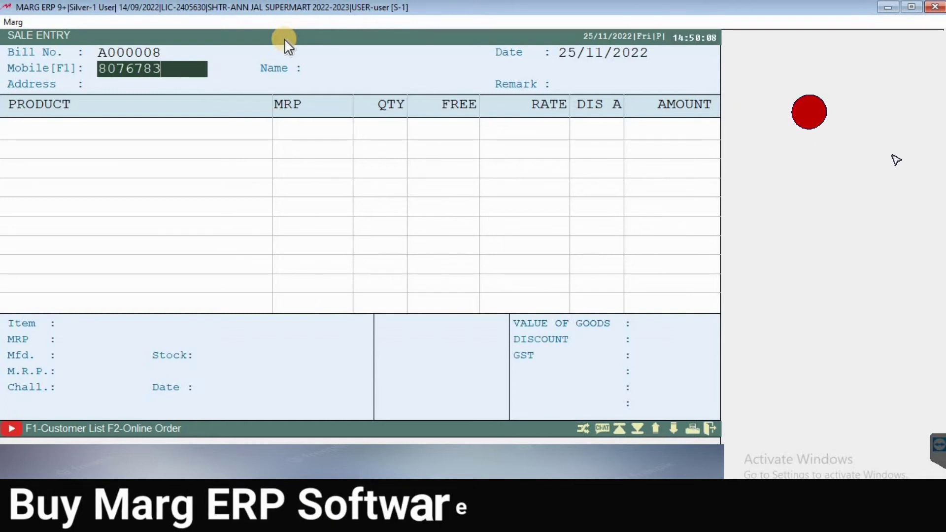
key(Return)
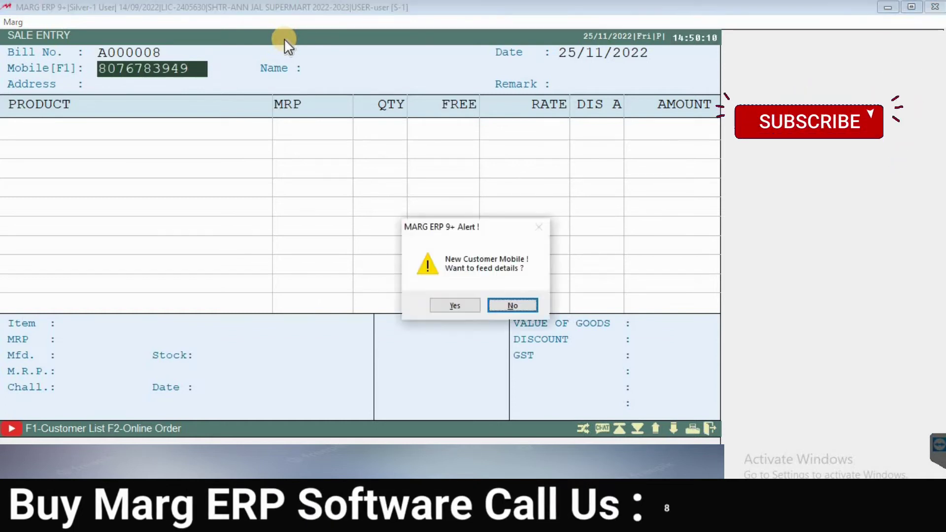
key(Left)
key(Return)
key(Return)
key(Return)
Step: Fill in the new customer's full name and save the customer record back to the bill
text(munaji)
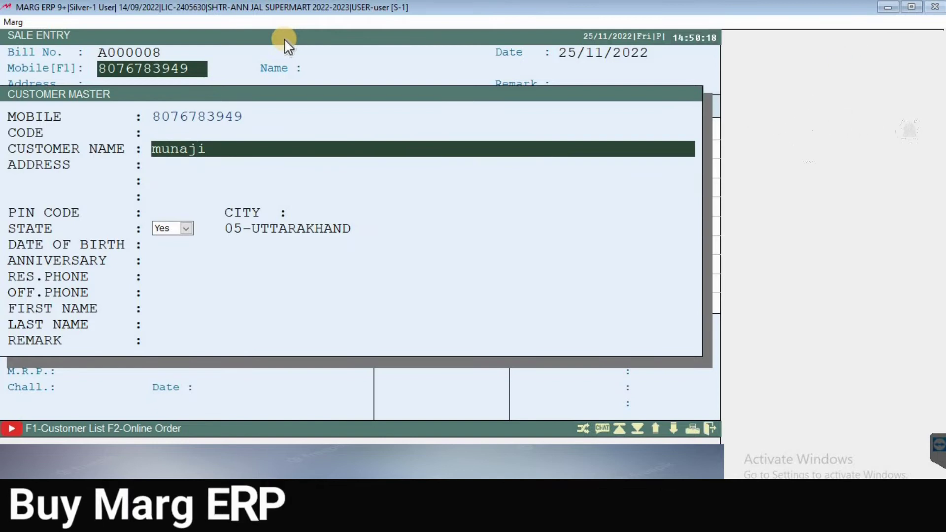
key(Return)
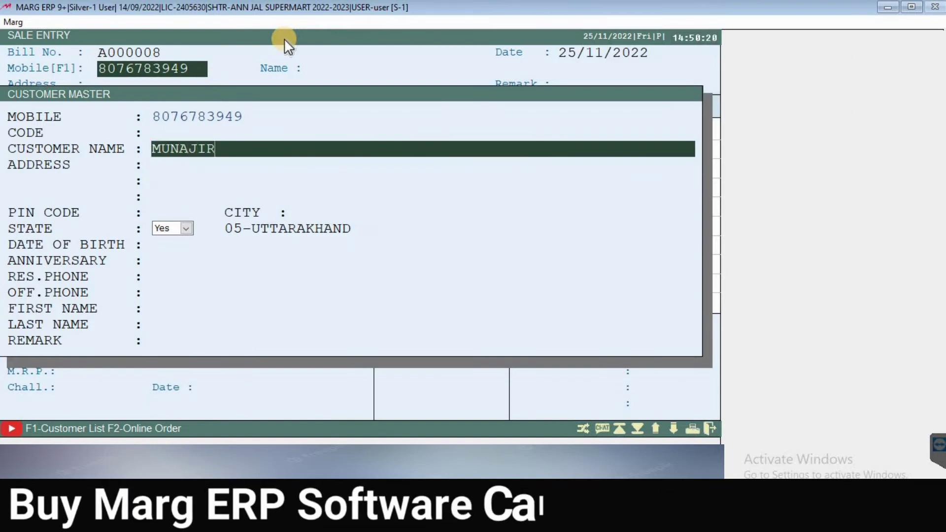
key(Return)
key(Return)
key(Return)
key(Return)
key(Return)
key(Return)
key(Return)
key(Return)
key(Return)
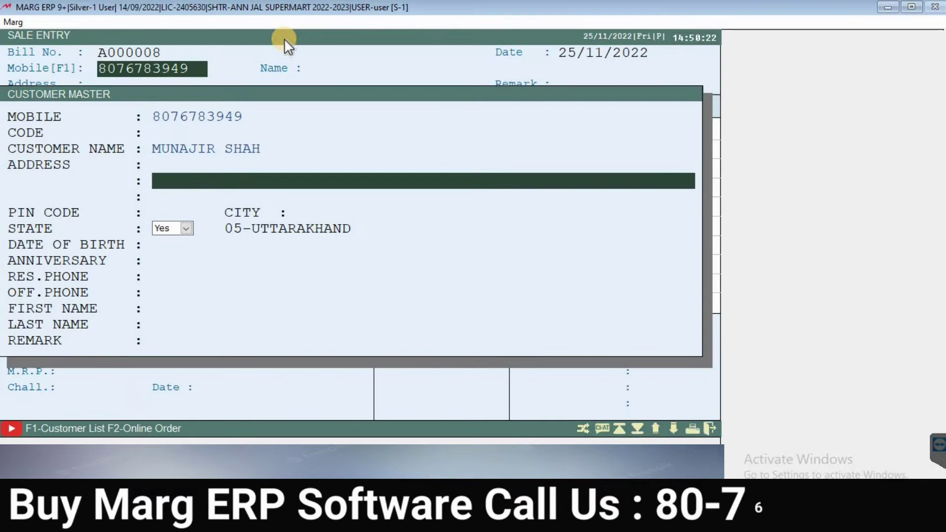
key(Return)
key(Return)
key(Return)
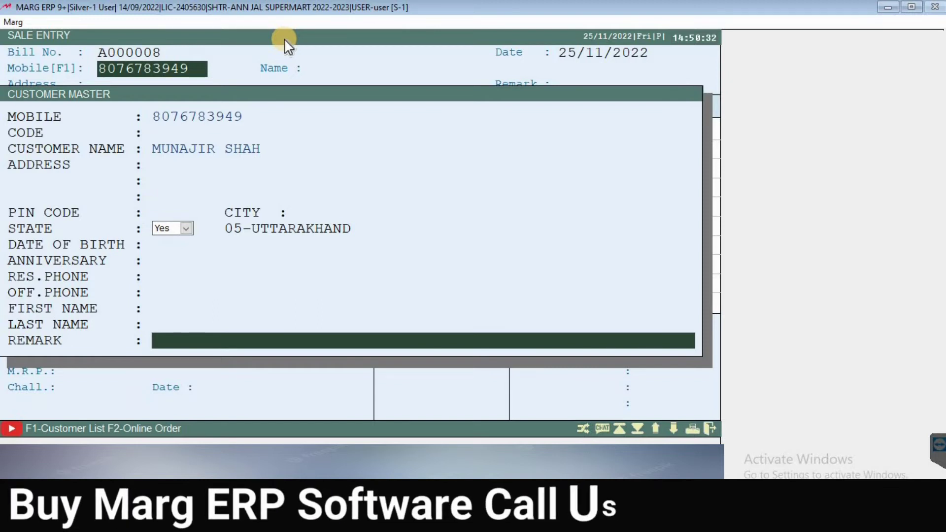
key(Up)
key(Up)
key(Up)
key(Up)
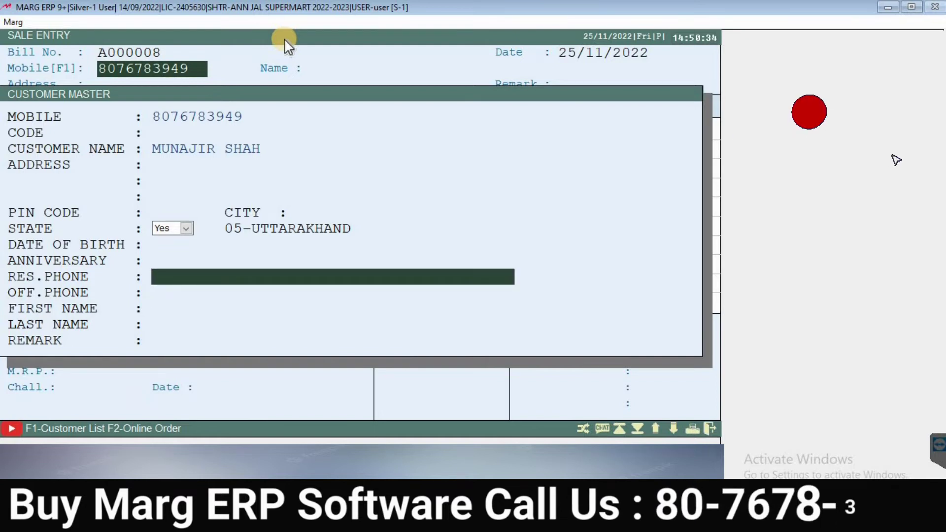
key(Up)
key(Down)
key(Down)
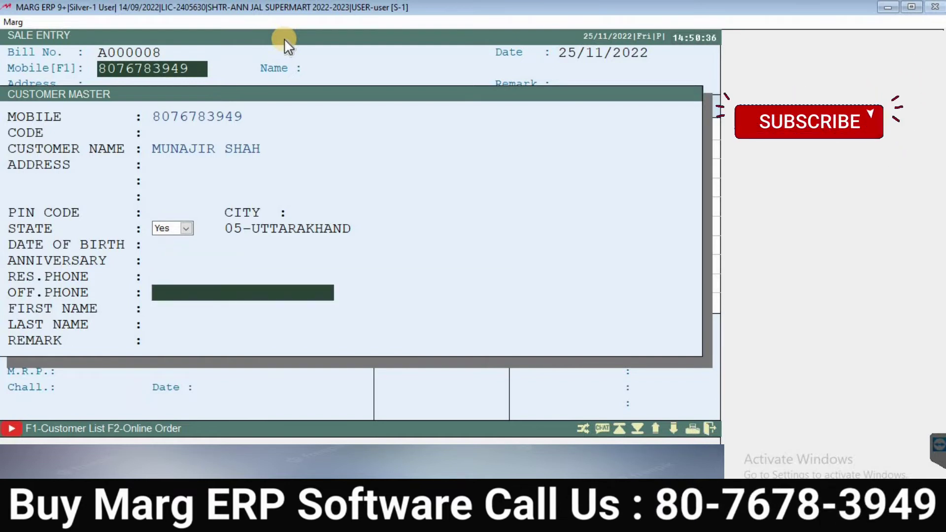
key(Down)
key(Down)
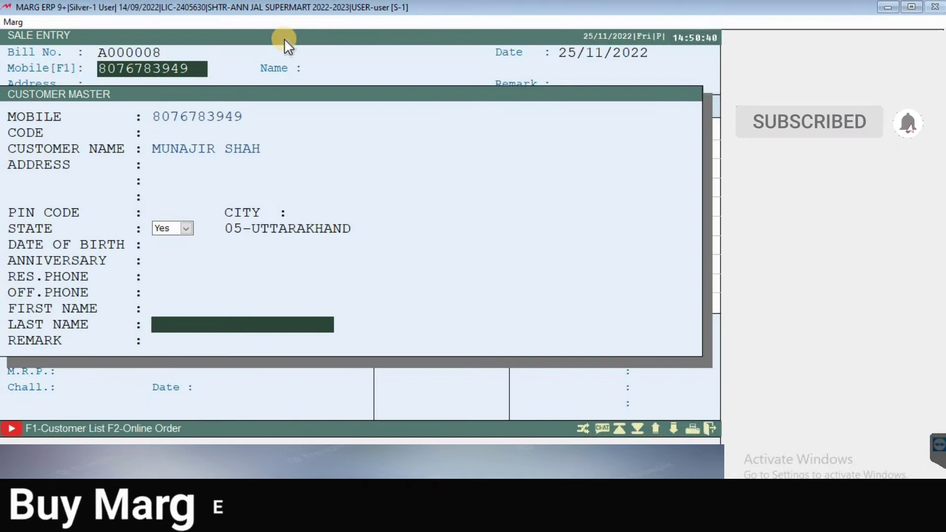
key(Down)
key(Return)
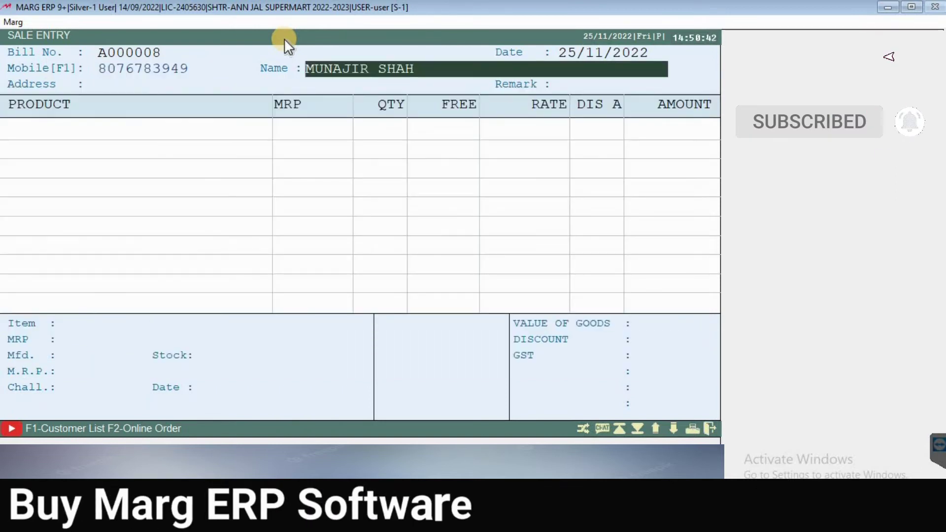
key(Return)
key(Return)
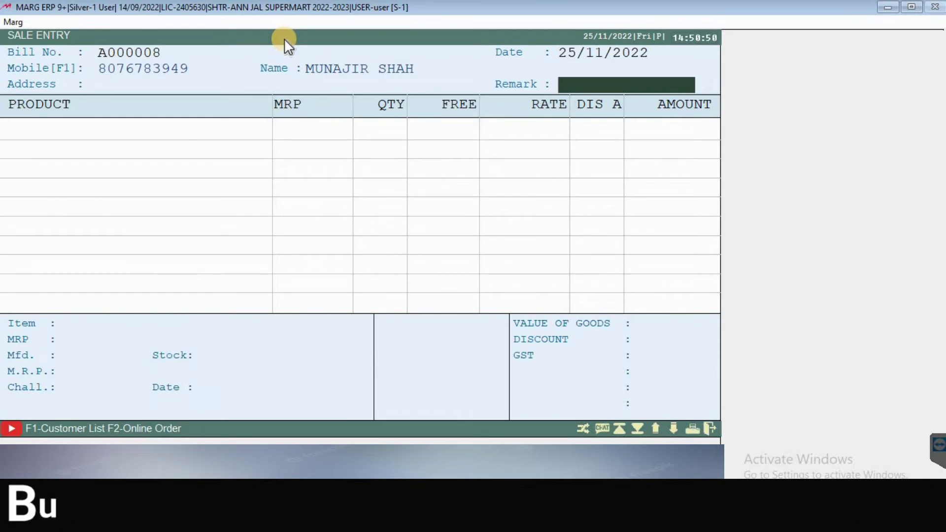
Step: Move past the bill header's Remark field to the first product row
key(Return)
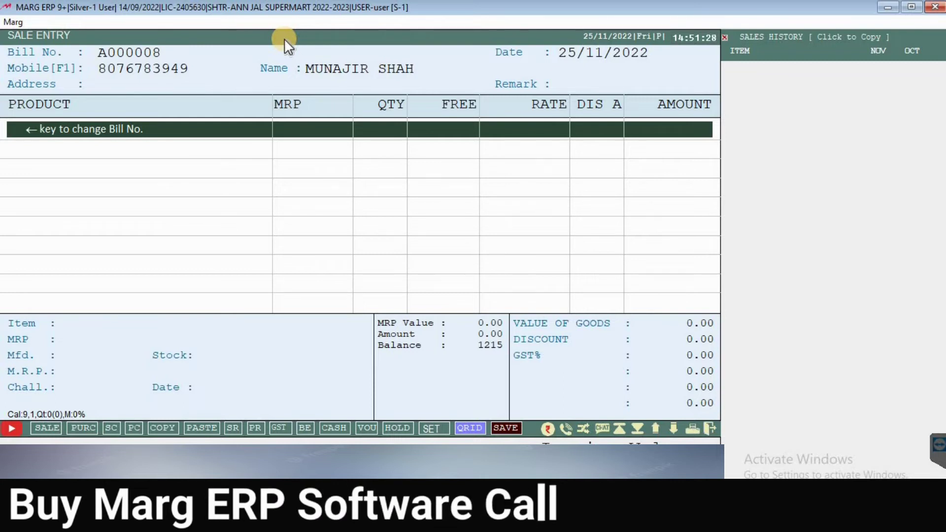
key(Return)
key(Return)
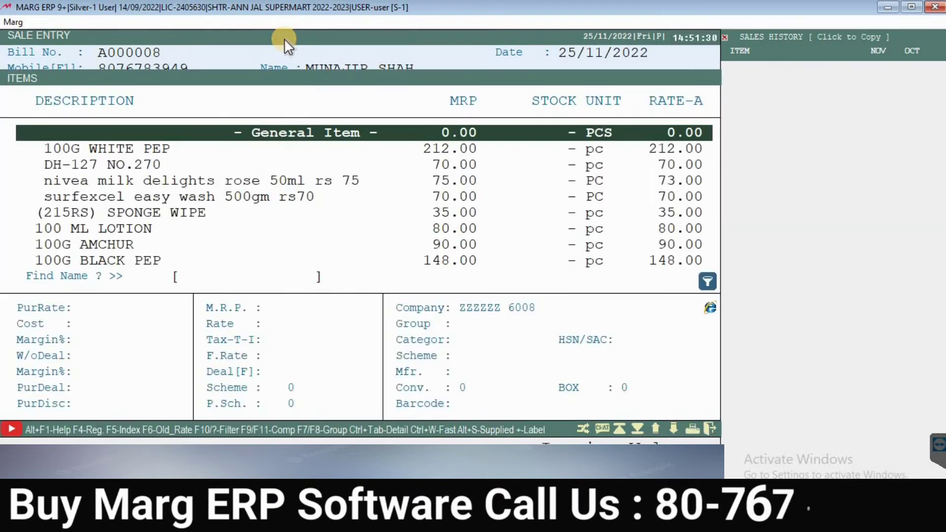
Step: Search ASH and add ashirvaad atta 5 kg rs206 with its 227.00 batch
key(Down)
key(Down)
key(Down)
key(Down)
key(Down)
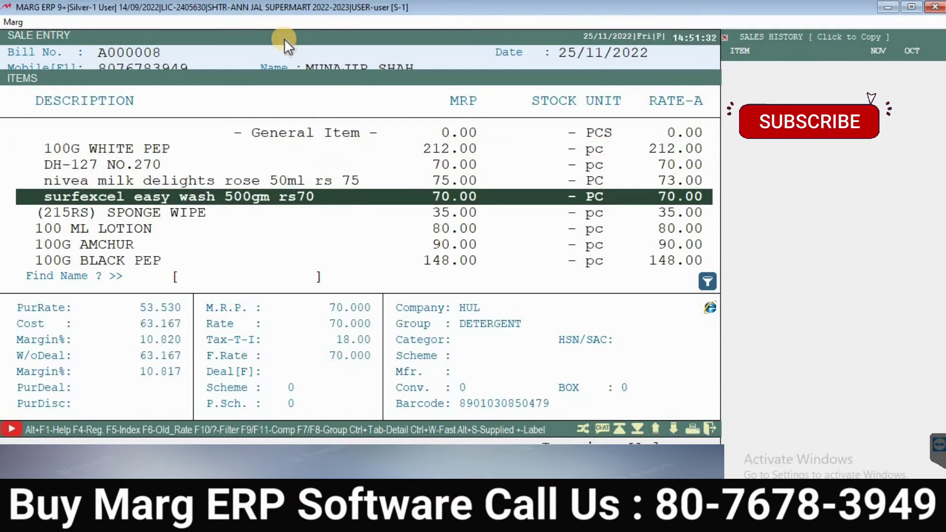
text(ASH)
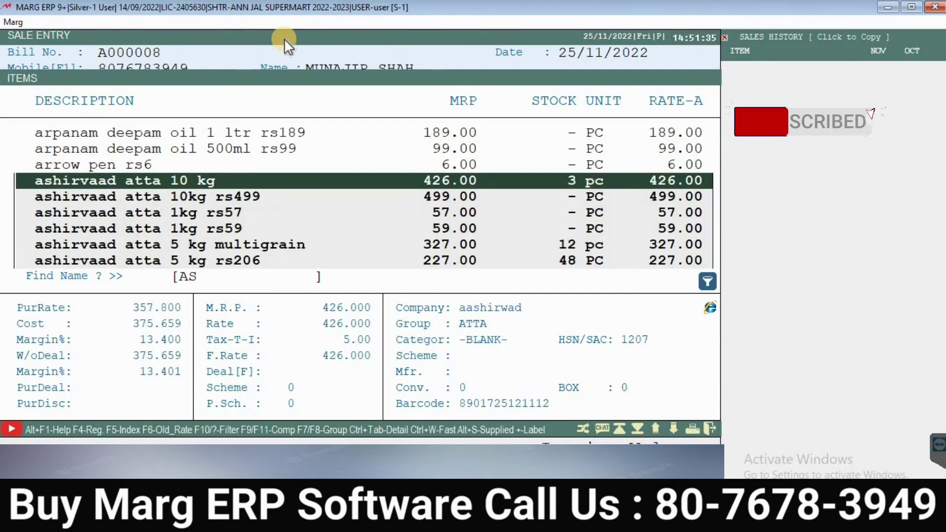
key(Down)
key(Down)
key(Down)
key(Down)
key(Down)
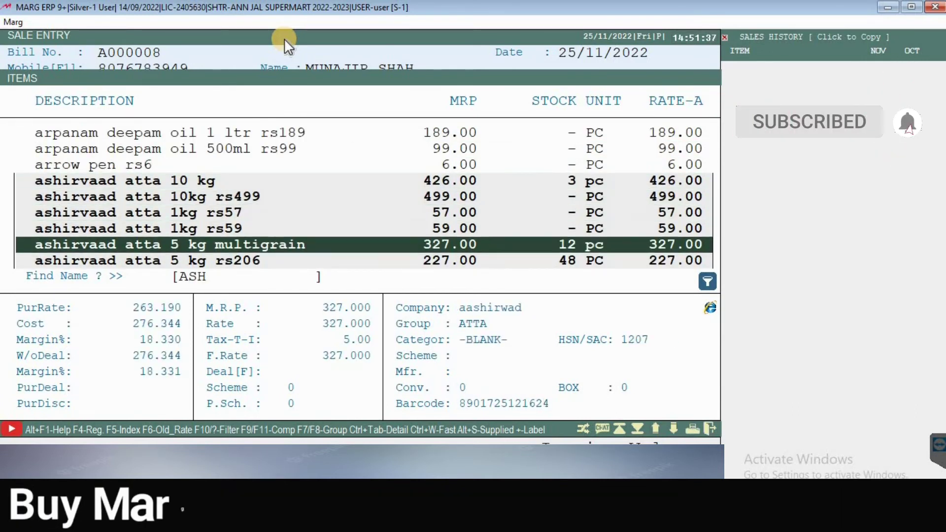
key(Up)
key(Down)
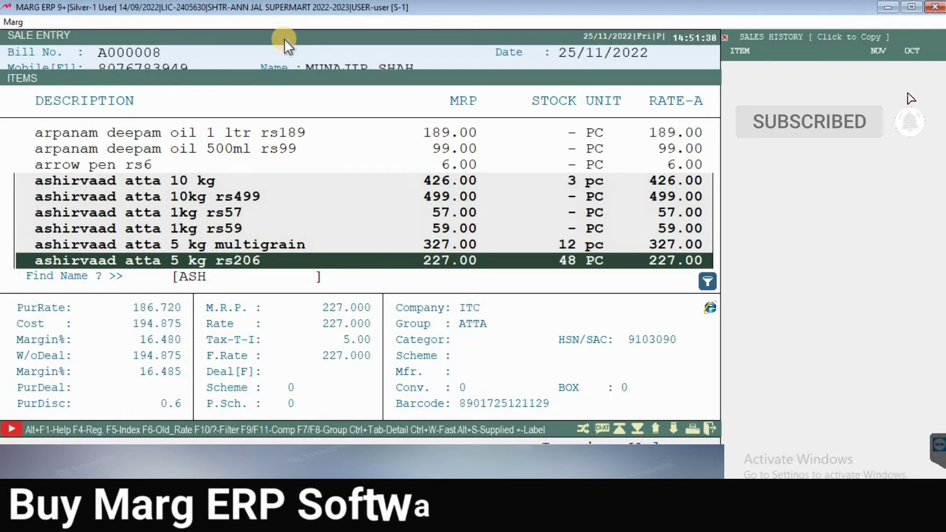
key(Up)
key(Up)
key(Up)
key(Up)
key(Up)
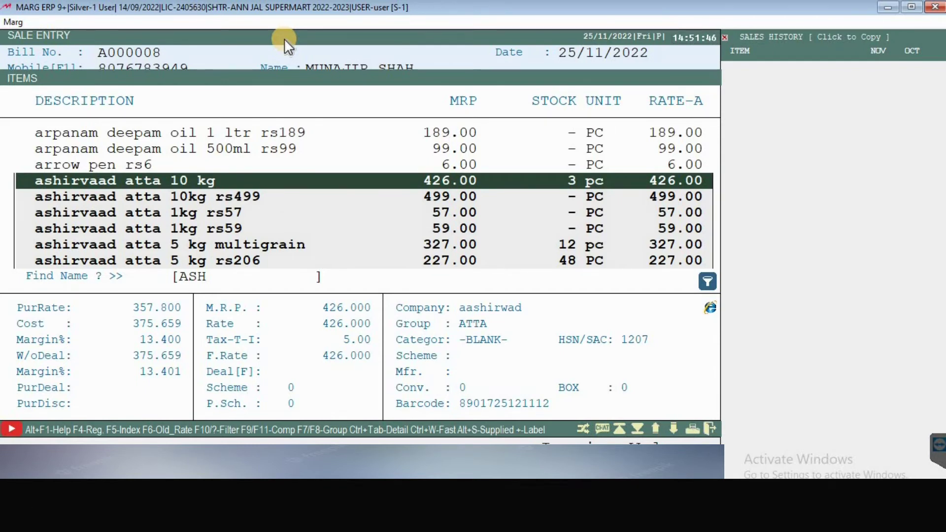
key(Down)
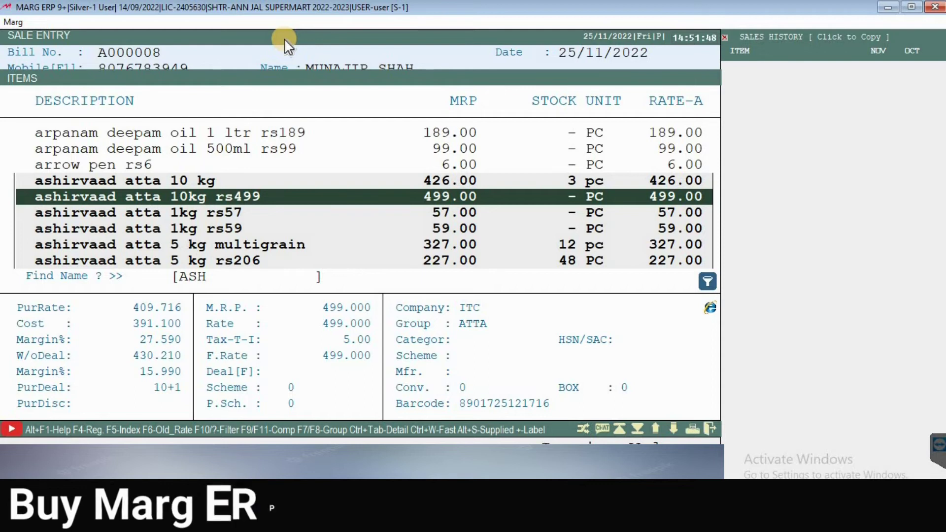
key(Down)
key(Down)
key(Down)
key(Down)
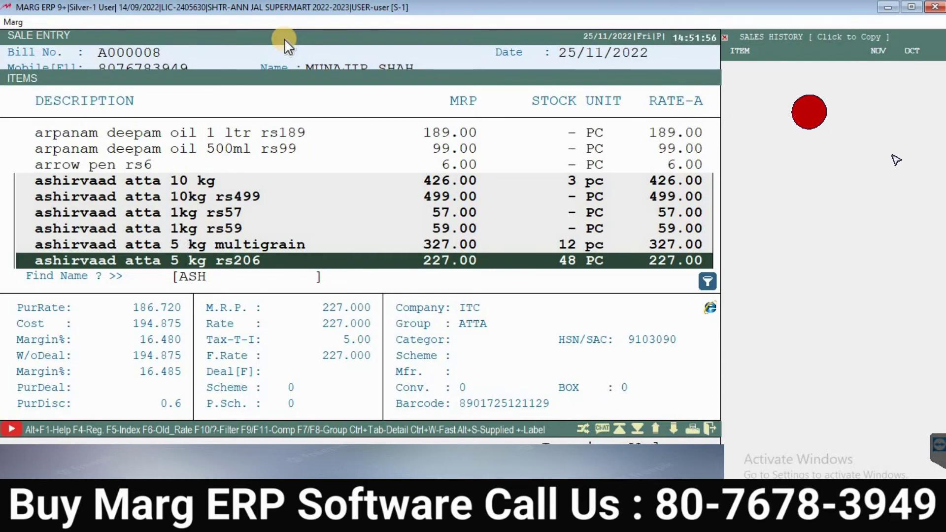
key(Return)
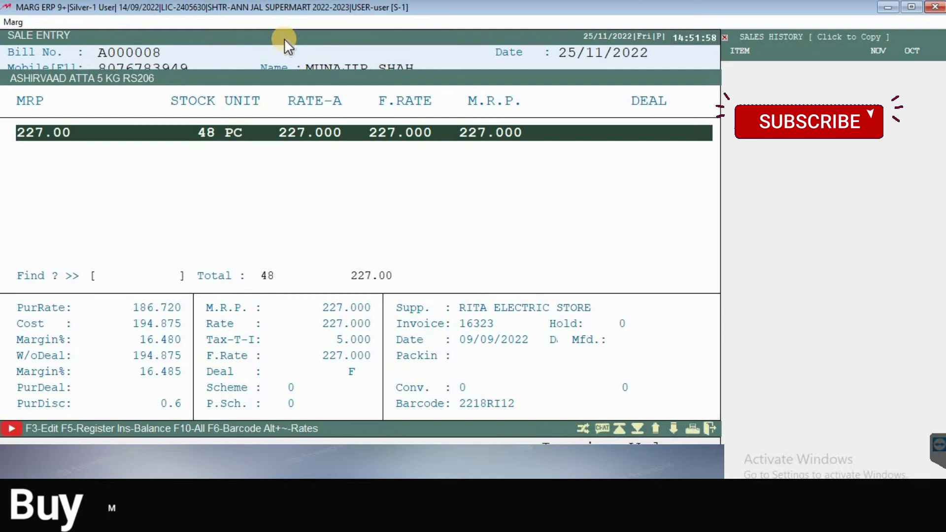
key(Return)
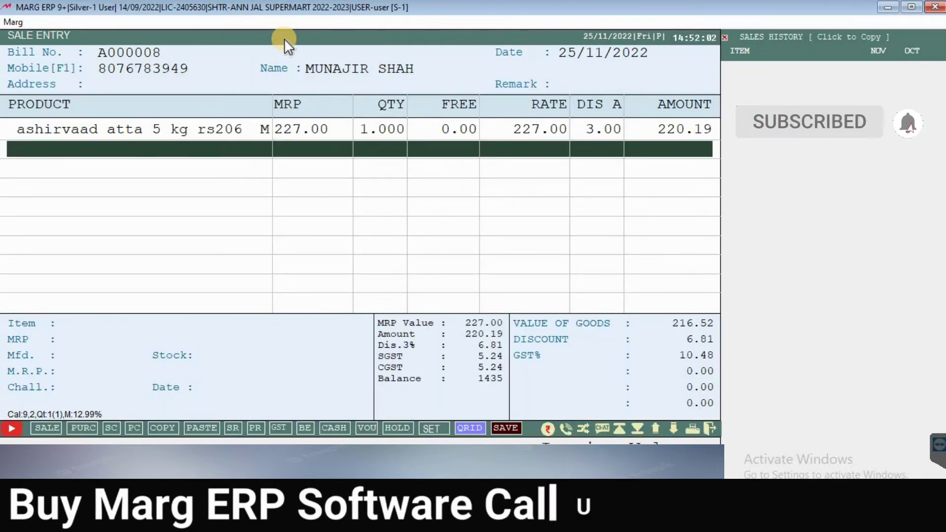
Step: Change the atta line's quantity to 3, giving an amount of 660.57
key(Up)
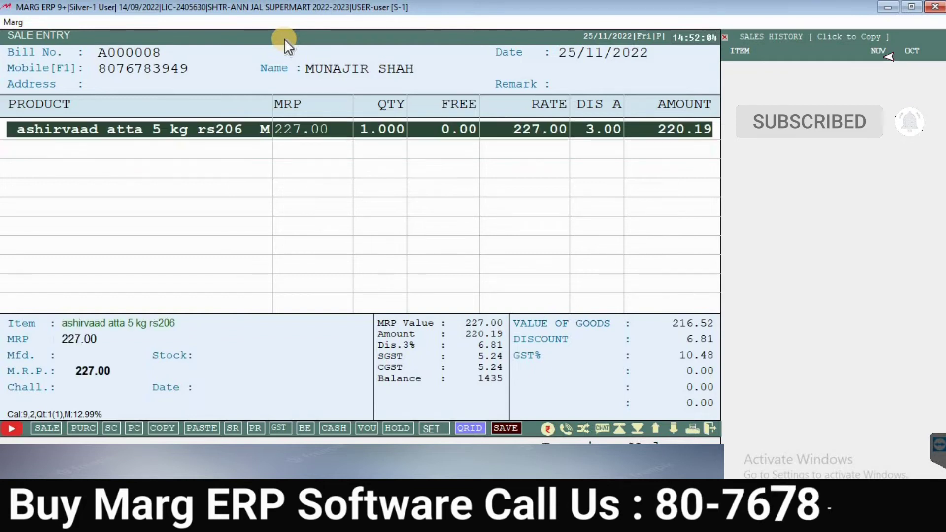
key(Return)
key(Return)
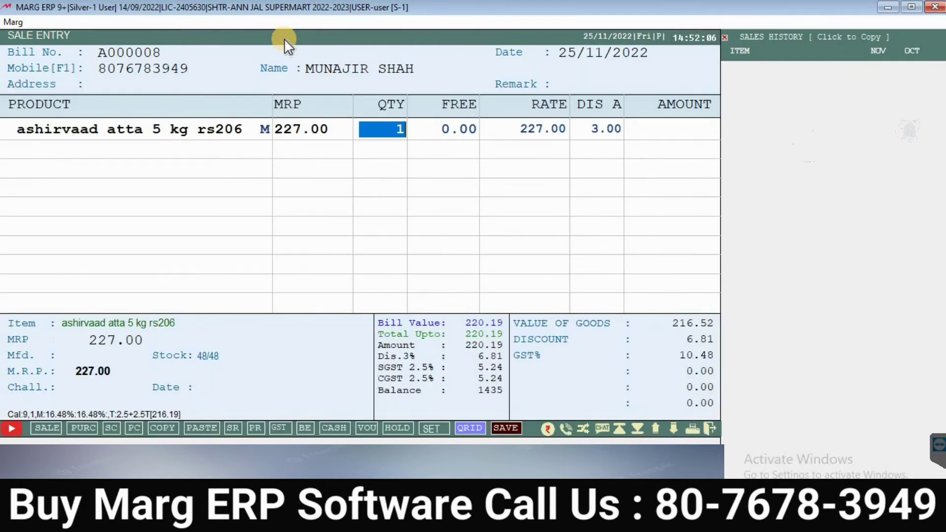
text(3)
key(Return)
key(Return)
key(Return)
key(Return)
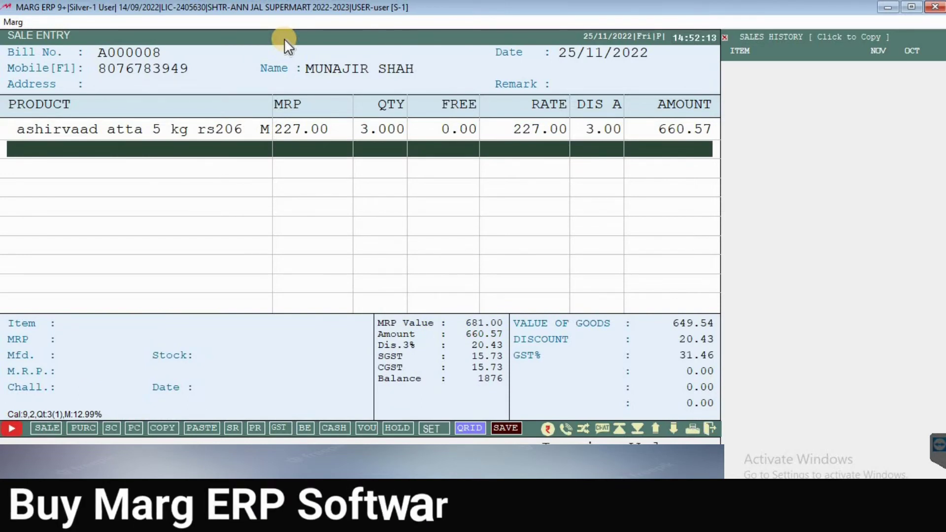
key(Up)
key(Down)
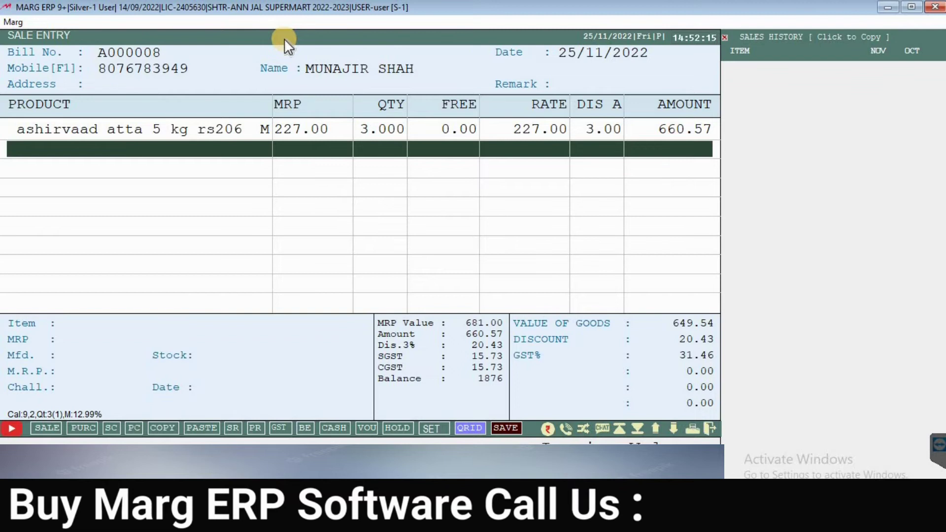
key(Return)
key(Down)
key(Down)
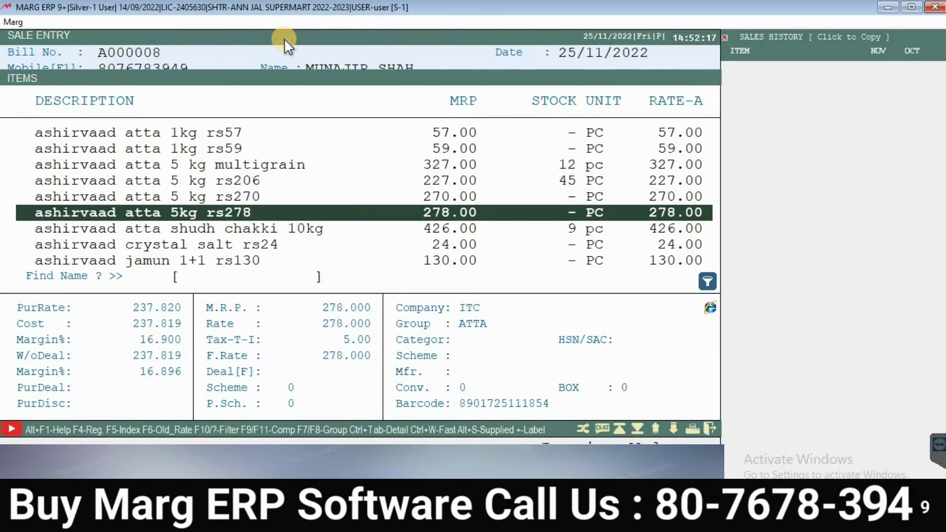
Step: Search the Items list for JJG, then CHIP, browsing the results
text(J)
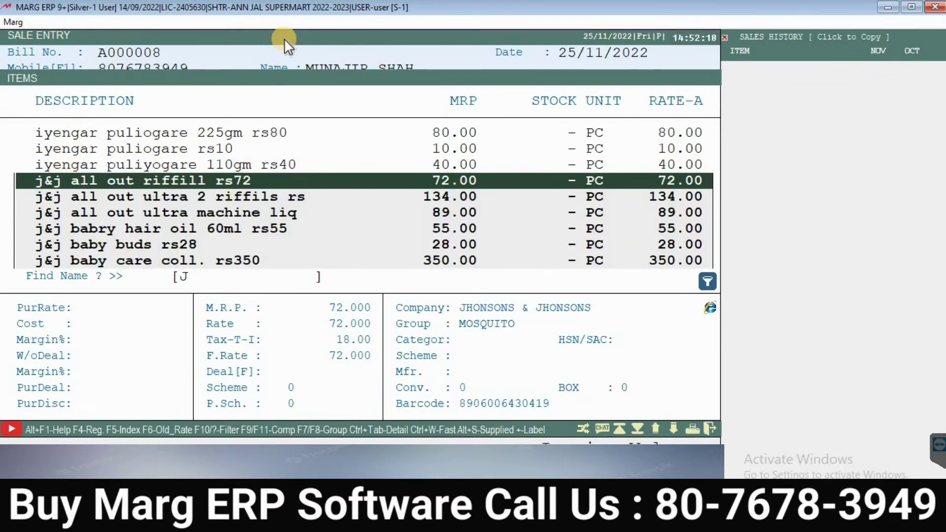
text(JG)
key(BackSpace)
key(BackSpace)
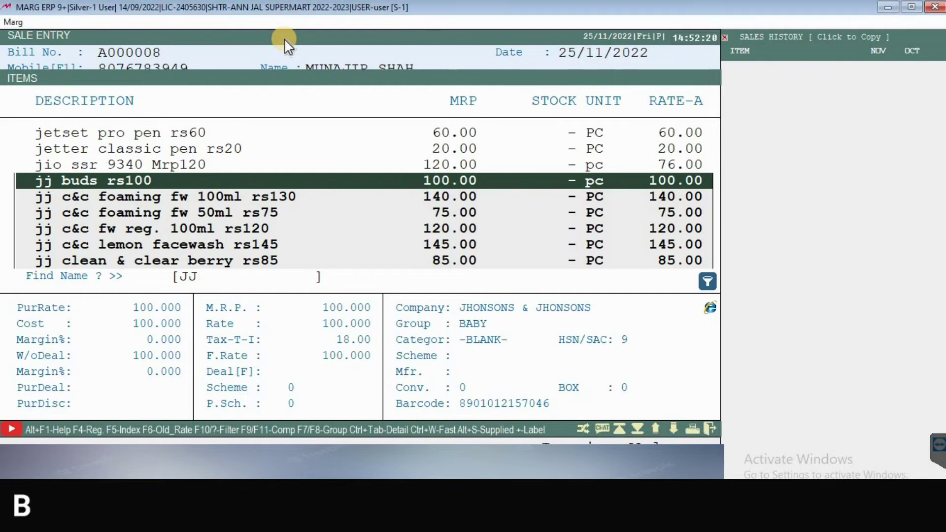
text(CHIP)
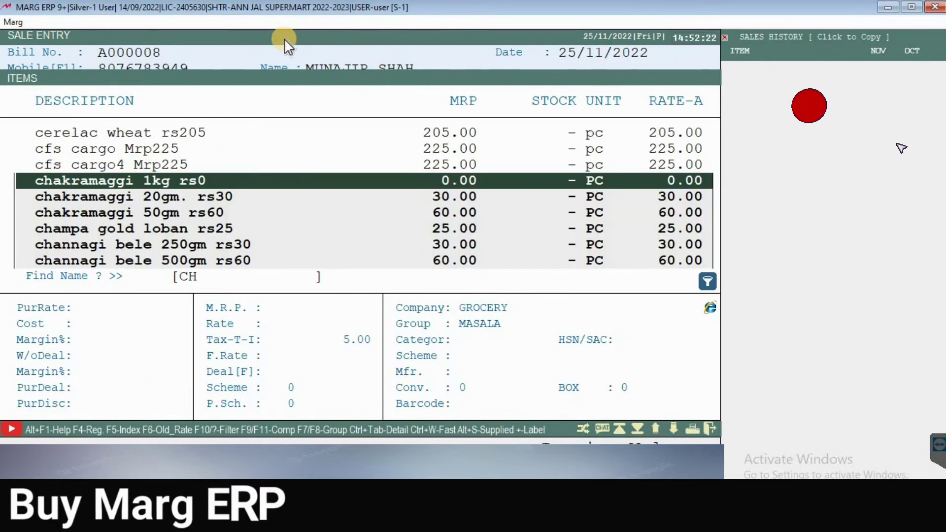
key(Down)
key(Down)
key(Down)
key(Down)
key(Down)
key(Down)
key(Down)
key(Down)
key(Down)
key(Down)
key(Down)
key(Down)
key(Down)
key(Down)
key(Down)
key(Down)
key(Down)
key(Down)
key(Down)
key(Down)
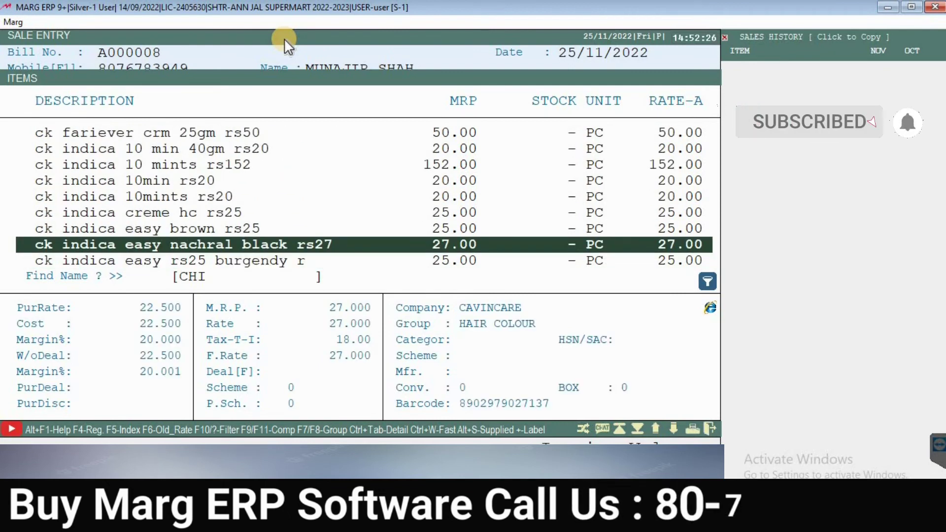
key(Up)
key(Up)
key(Up)
key(Up)
key(Up)
key(Up)
key(Up)
key(Up)
key(Up)
key(Up)
key(Up)
key(Up)
key(Up)
key(Up)
key(Up)
key(Up)
key(Up)
key(Up)
key(Up)
key(Up)
key(Up)
key(Up)
key(Up)
key(Up)
key(Up)
key(Up)
key(Up)
key(Up)
key(Up)
key(Up)
key(Up)
key(Up)
key(Up)
key(Up)
key(Up)
key(Up)
key(Up)
key(Up)
key(Up)
key(Up)
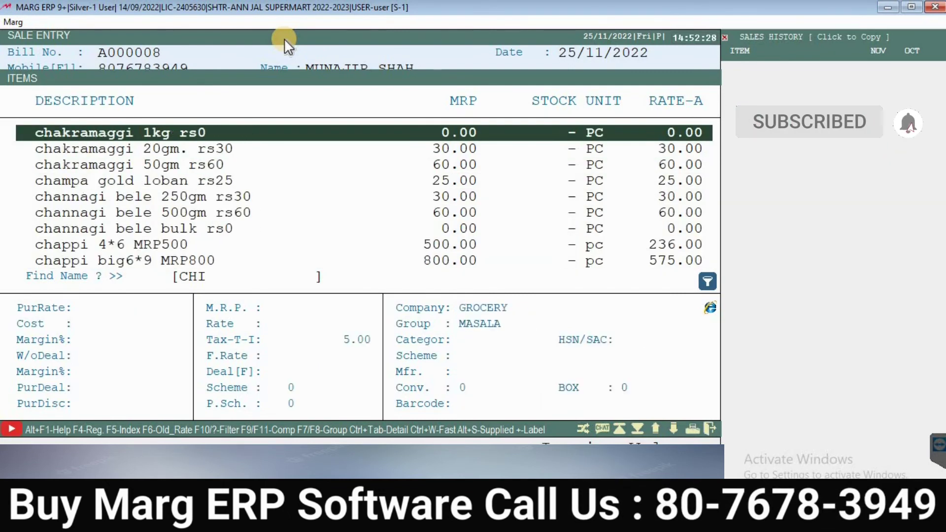
key(Down)
key(Down)
key(Down)
key(Down)
key(Down)
key(Down)
key(Down)
key(Down)
key(Down)
key(Down)
key(Down)
key(Down)
key(Down)
key(Down)
key(Down)
key(Down)
key(Down)
key(Down)
key(Down)
key(Down)
key(Down)
key(Down)
key(Down)
key(Down)
key(Down)
key(Down)
key(Down)
key(Down)
key(Down)
key(Down)
key(Down)
key(Down)
key(Down)
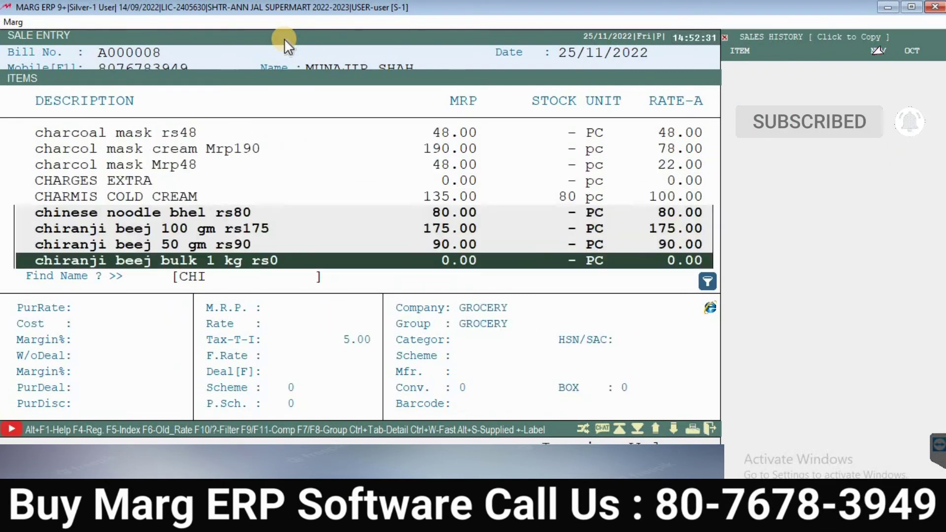
key(Down)
key(Down)
key(Down)
key(Down)
key(Down)
key(Down)
key(Down)
key(Down)
key(Down)
key(Down)
key(Down)
key(Down)
key(Down)
key(Down)
key(Down)
key(Down)
key(Down)
key(Down)
key(Down)
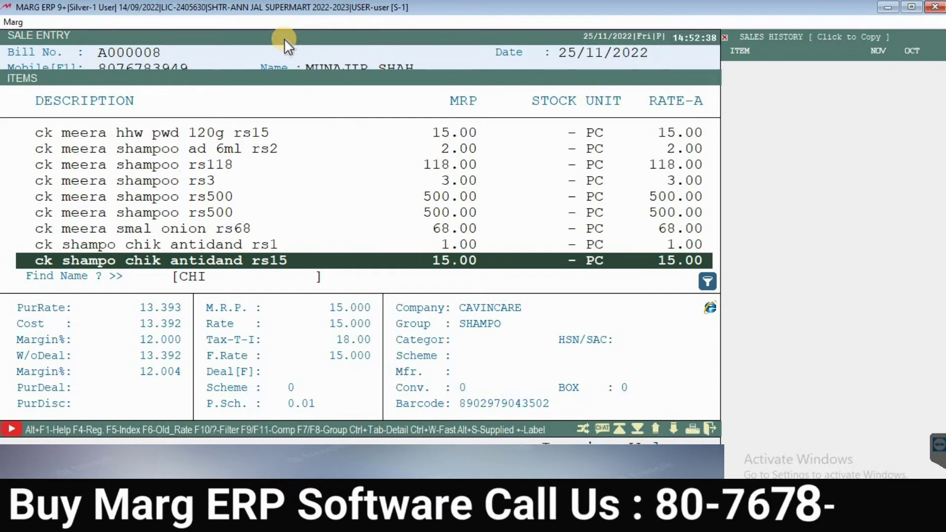
key(Up)
key(Up)
key(Up)
key(Up)
key(Up)
key(Up)
key(Up)
key(Up)
key(Up)
key(Up)
key(Up)
key(Up)
key(Up)
key(Up)
key(Up)
key(Up)
key(Up)
key(Up)
key(Up)
key(Up)
key(Up)
key(Up)
key(Up)
key(Up)
key(Up)
key(Up)
key(Up)
key(Up)
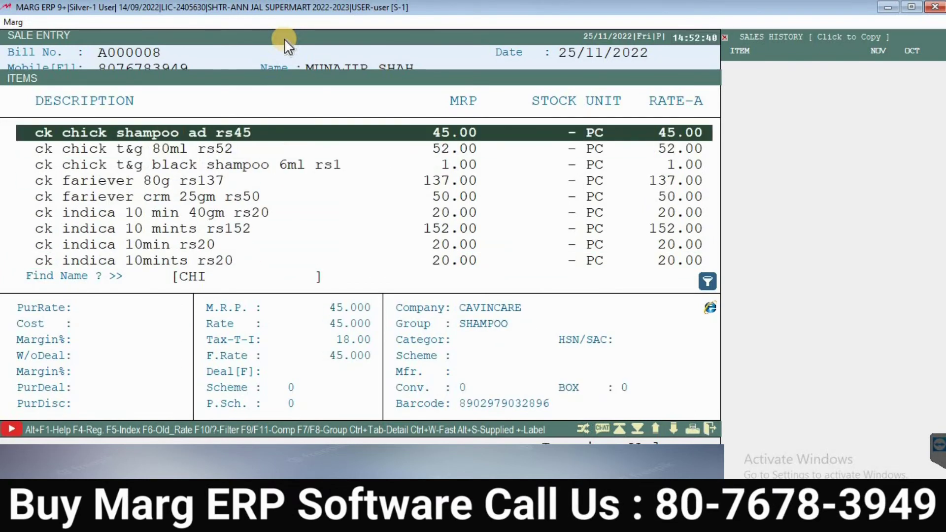
Step: Find BRU GOLD GJ 25GM in the full list and add it, 1 at 87.00
key(Home)
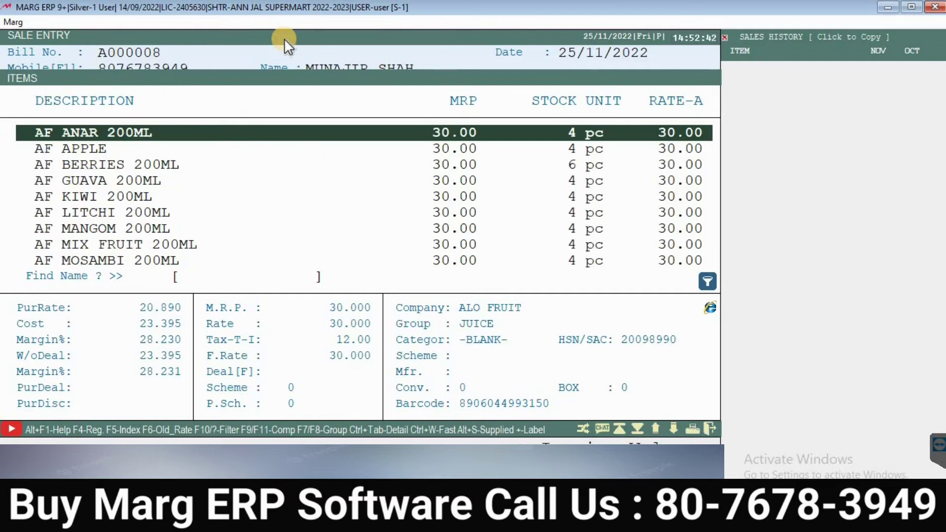
key(Down)
key(Down)
key(Down)
key(Down)
key(Down)
key(Down)
key(Down)
key(Down)
key(Down)
key(Down)
key(Down)
key(Down)
key(Down)
key(Down)
key(Down)
key(Down)
key(Down)
key(Down)
key(Down)
key(Down)
key(Down)
key(Down)
key(Down)
key(Down)
key(Down)
key(Down)
key(Down)
key(Down)
key(Down)
key(Down)
key(Down)
key(Down)
key(Down)
key(Down)
key(Down)
key(Up)
key(Up)
key(Up)
key(Up)
key(Up)
key(Up)
key(Up)
key(Up)
key(Up)
key(Up)
key(Up)
key(Up)
key(Up)
key(Up)
key(Up)
key(Up)
key(Up)
key(Up)
key(Up)
key(Up)
key(Home)
key(Down)
key(Down)
key(Down)
key(Down)
key(Down)
key(Down)
key(Down)
key(Down)
key(Down)
key(Down)
key(Down)
key(Down)
key(Down)
key(Down)
key(Down)
key(Down)
key(Down)
key(Down)
key(Down)
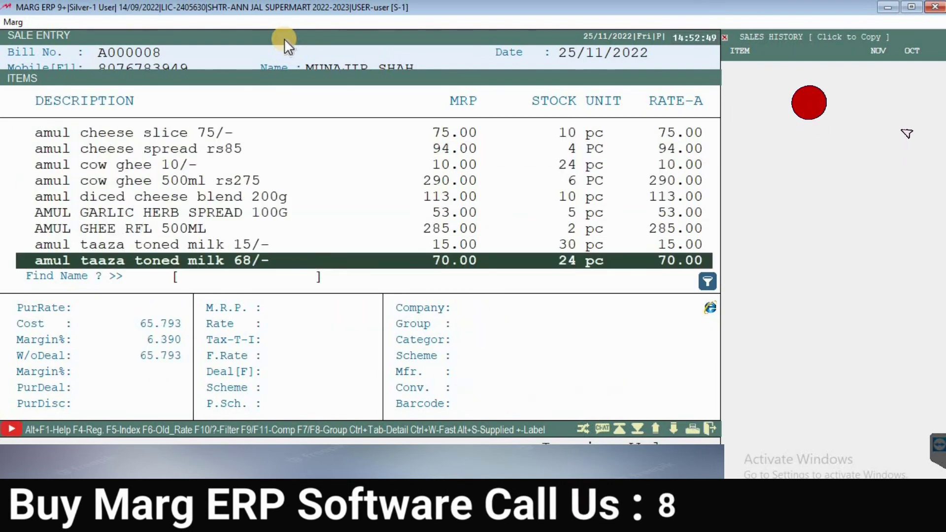
key(Down)
key(Down)
key(Down)
key(Down)
key(Down)
key(Down)
key(Down)
key(Down)
key(Down)
key(Down)
key(Down)
key(Down)
key(Down)
key(Down)
key(Down)
key(Down)
key(Down)
key(Down)
key(Up)
key(Up)
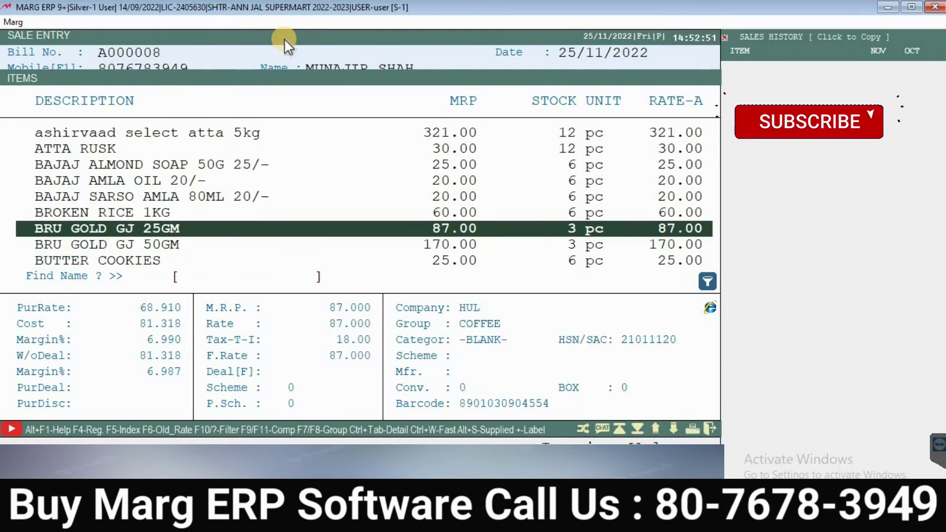
key(Return)
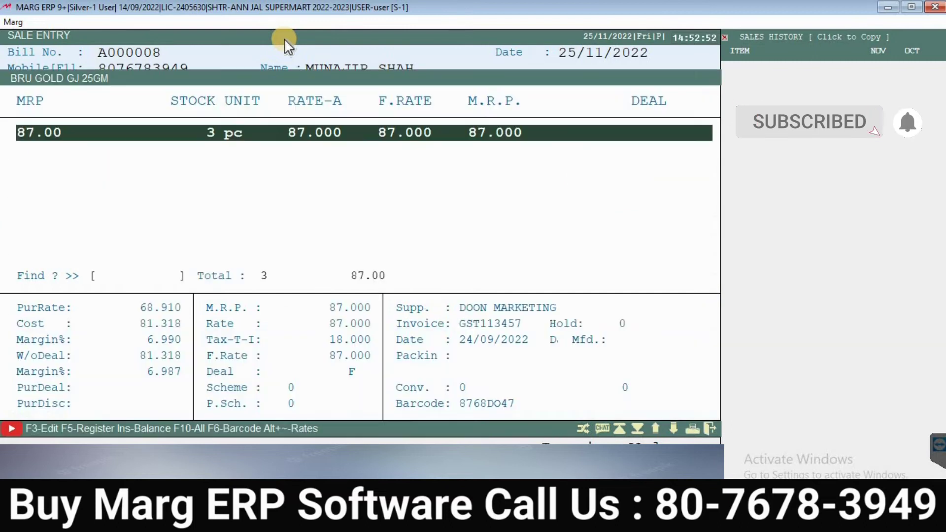
key(Return)
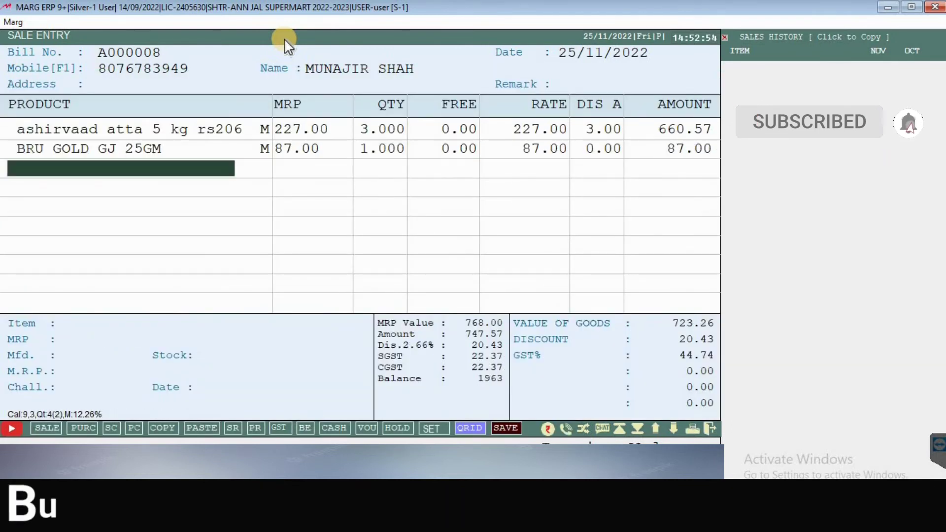
Step: Search J and add JABSONS FALHARI MIX 60/- as the third line, 1 at 60.00
key(Return)
key(Down)
key(Down)
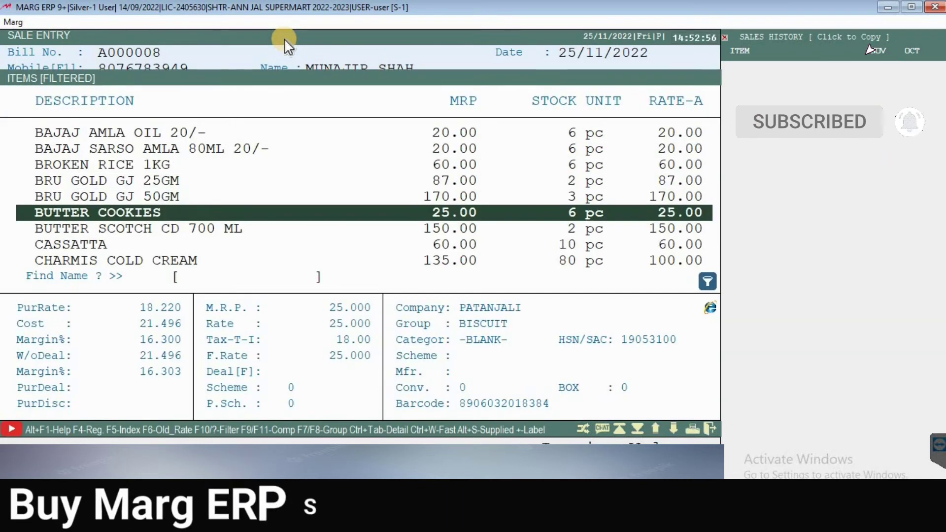
text(J)
key(Down)
key(Down)
key(Down)
key(Down)
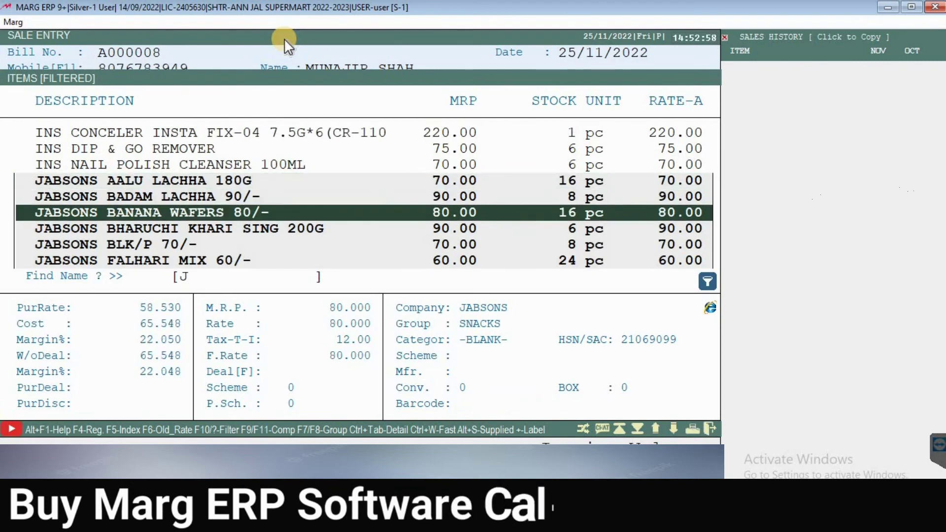
key(Down)
key(Up)
key(Up)
key(Up)
key(Up)
key(Up)
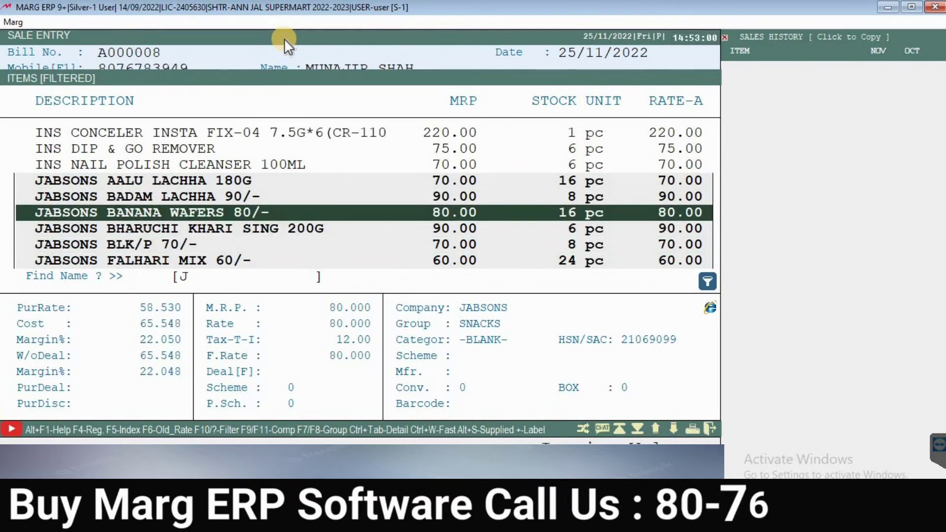
key(Down)
key(Up)
key(Down)
key(Down)
key(Down)
key(Down)
key(Down)
key(Up)
key(Down)
key(Return)
key(Return)
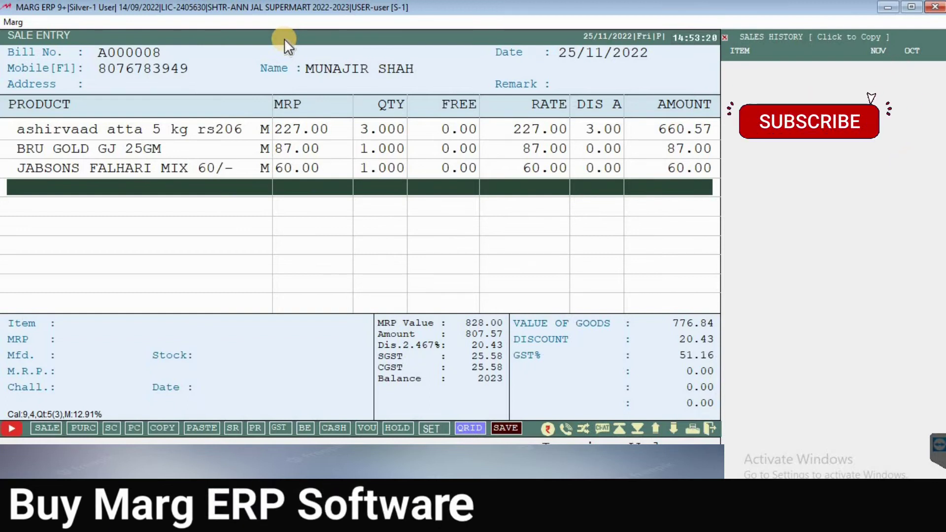
Step: In the payment modes, set the CASH amount for the 808.00 bill to 308.00
key(End)
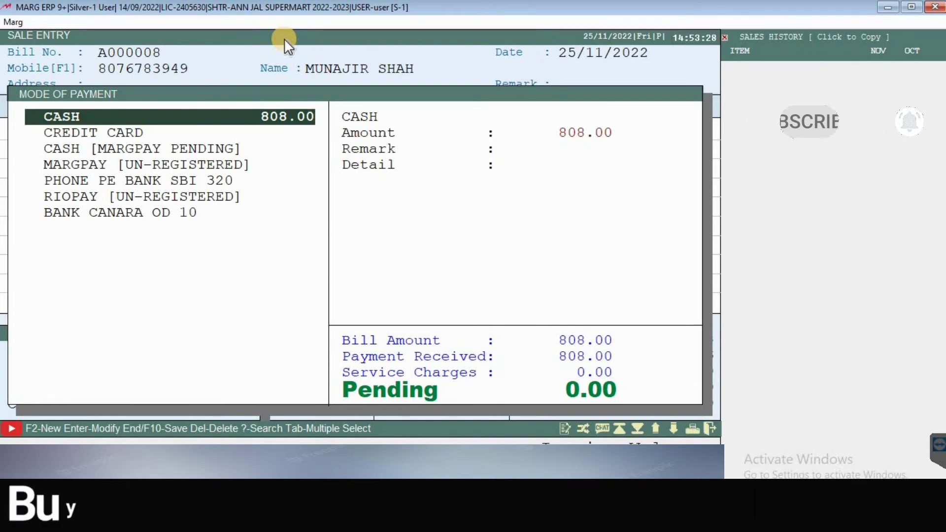
key(Down)
key(Down)
key(Down)
key(Down)
key(Down)
key(Down)
key(Up)
key(Up)
key(Up)
key(Up)
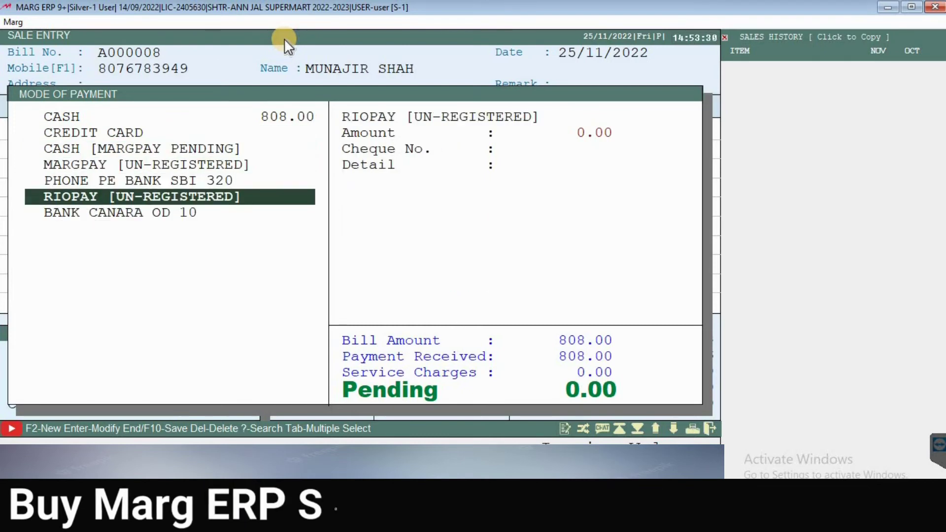
key(Up)
key(Up)
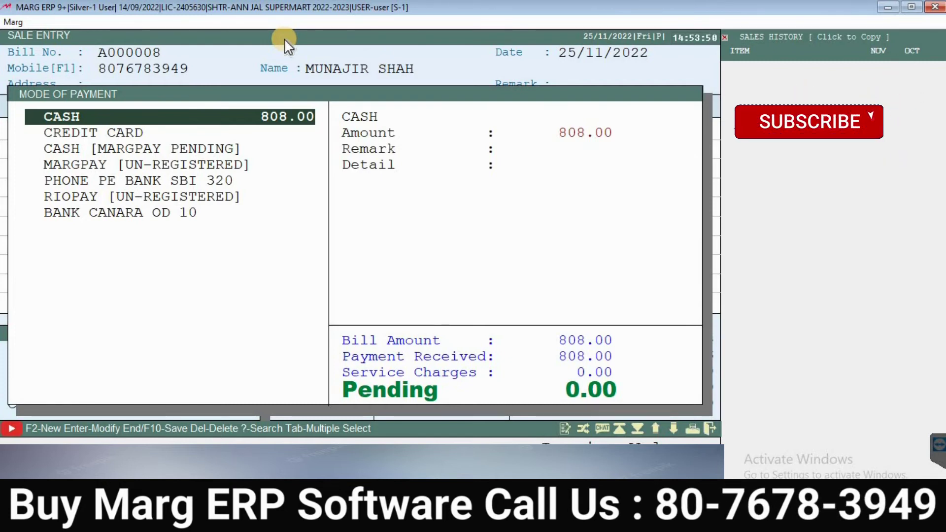
key(Return)
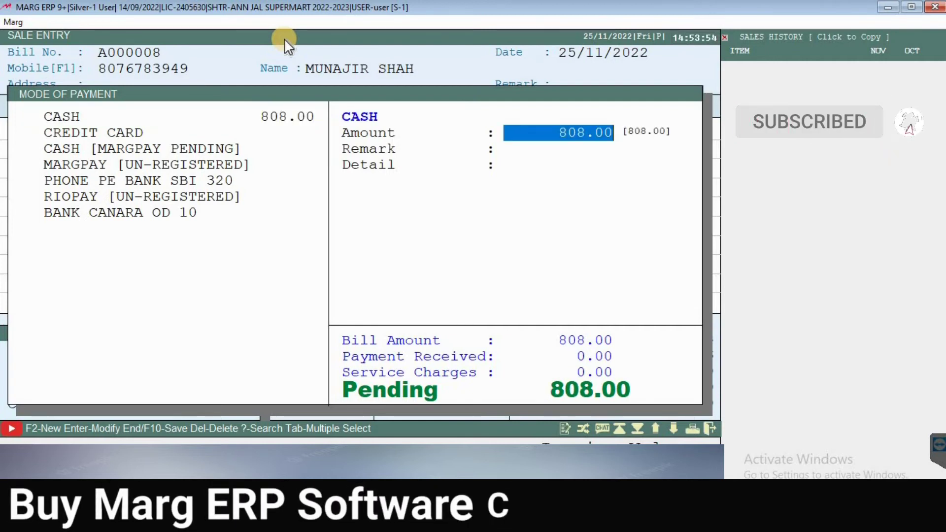
text(308)
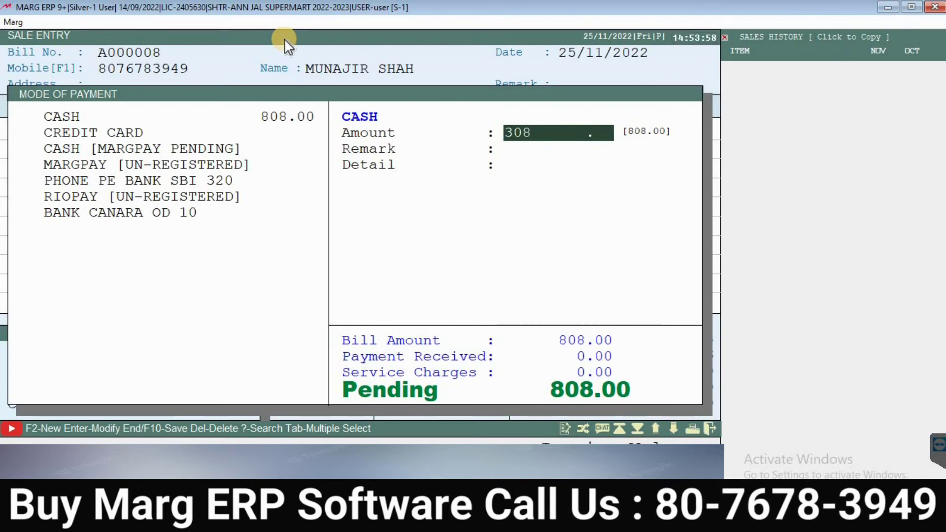
key(Return)
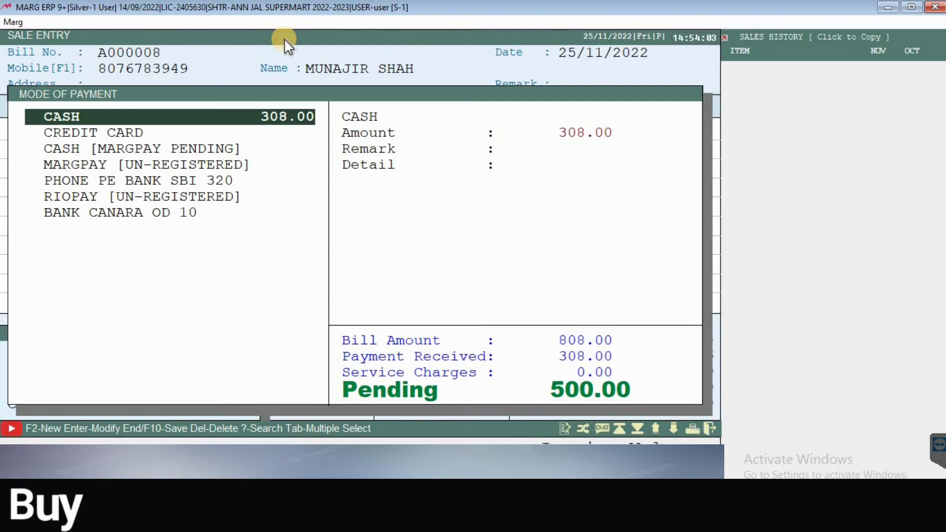
Step: Pay the remaining 500.00 via PHONE PE BANK SBI 320 and save the bill
key(Down)
key(Down)
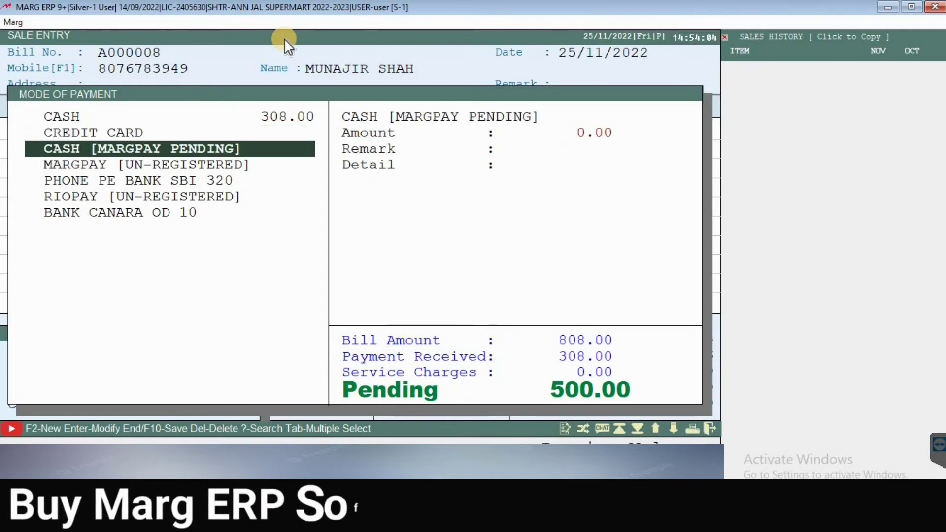
key(Down)
key(Down)
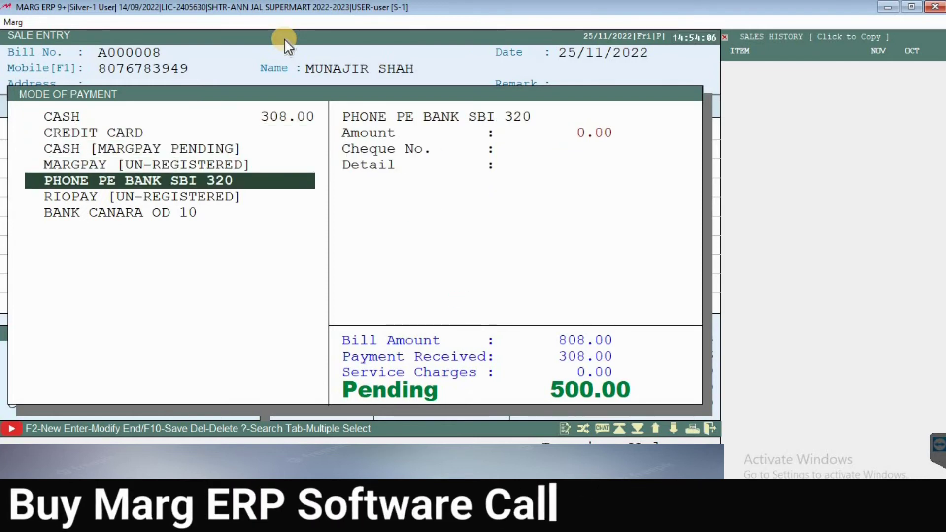
key(Return)
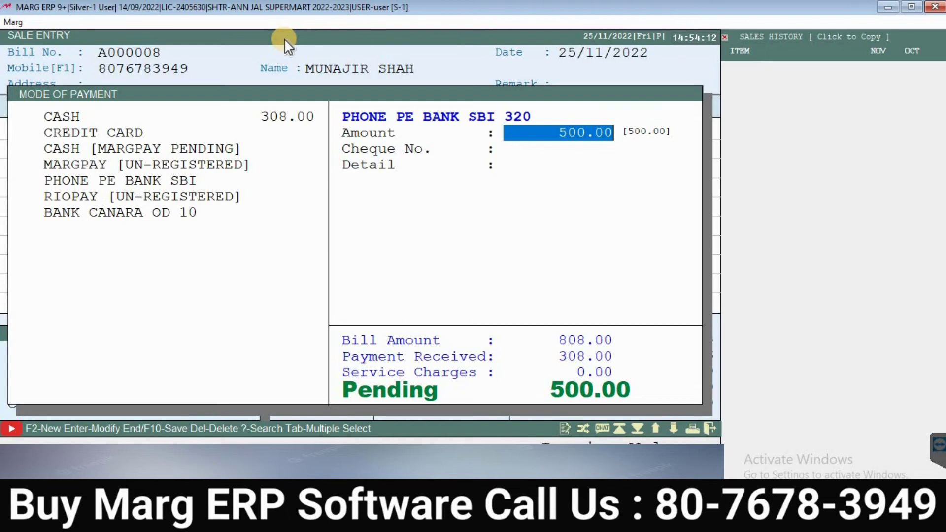
key(Return)
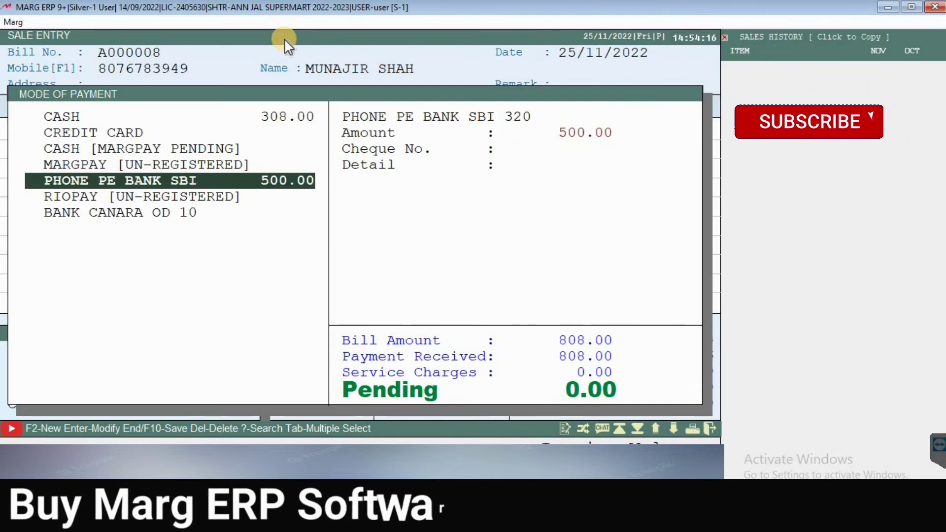
key(End)
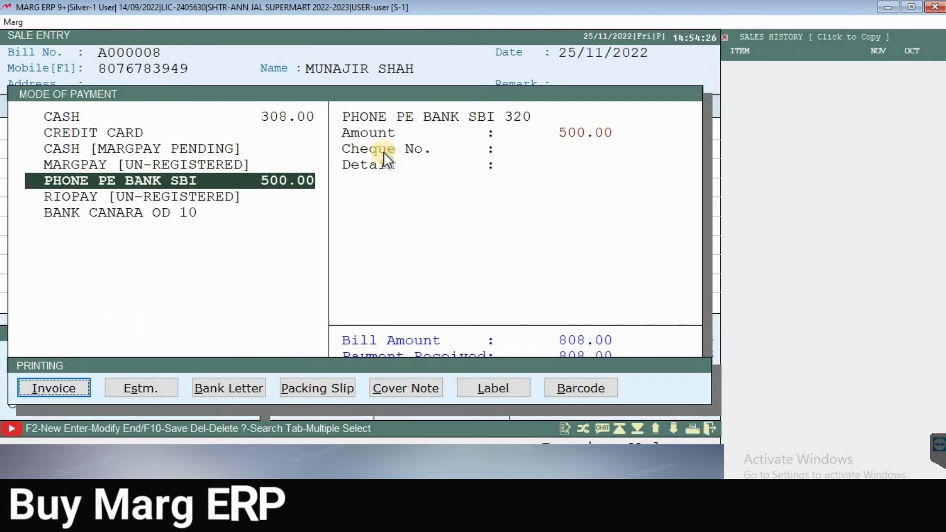
Step: Dismiss the print copies, printing options and PDF mail prompts without printing or mailing
key(Return)
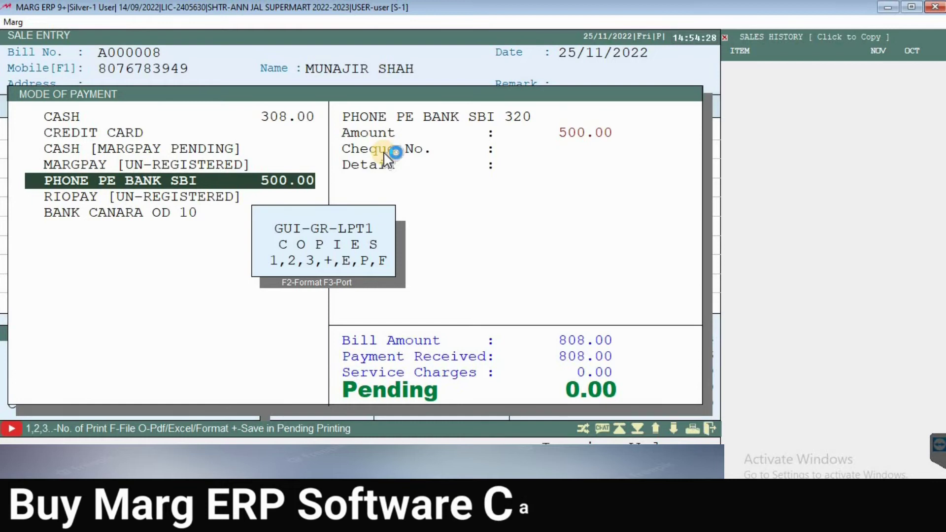
key(Return)
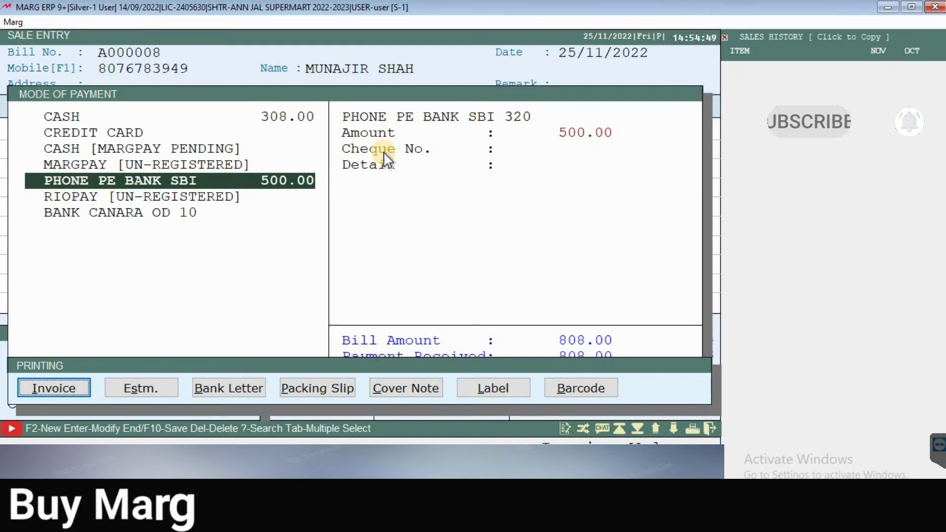
key(Return)
key(Return)
Step: Start new sale bill A000009 and fill the customer from their mobile number
key(Escape)
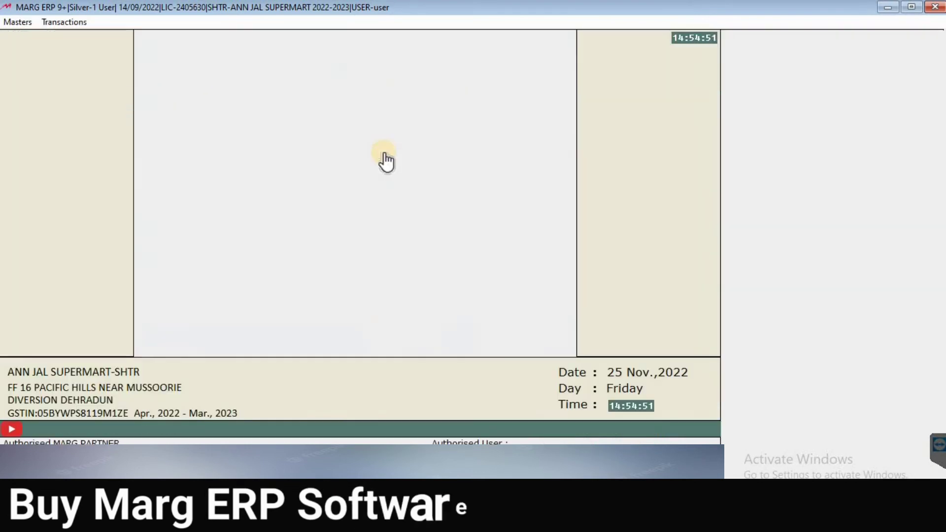
key(Return)
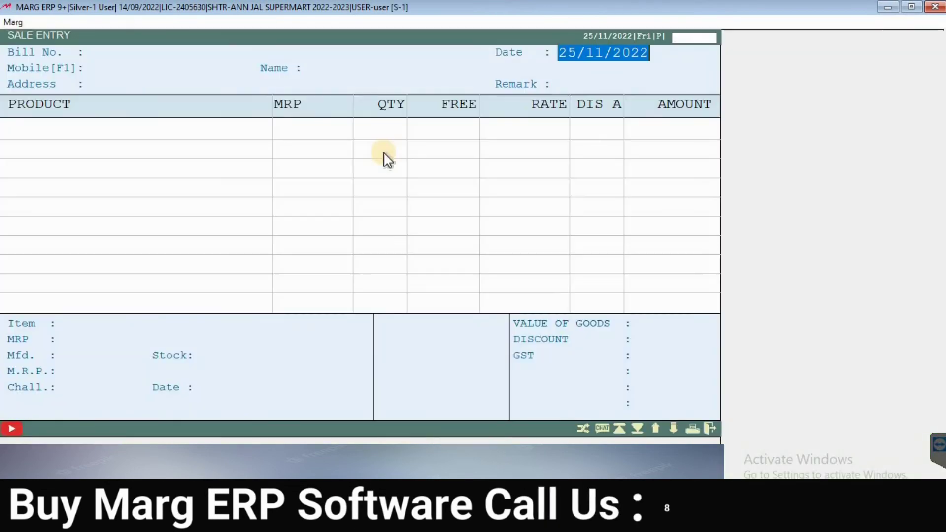
key(Return)
key(Return)
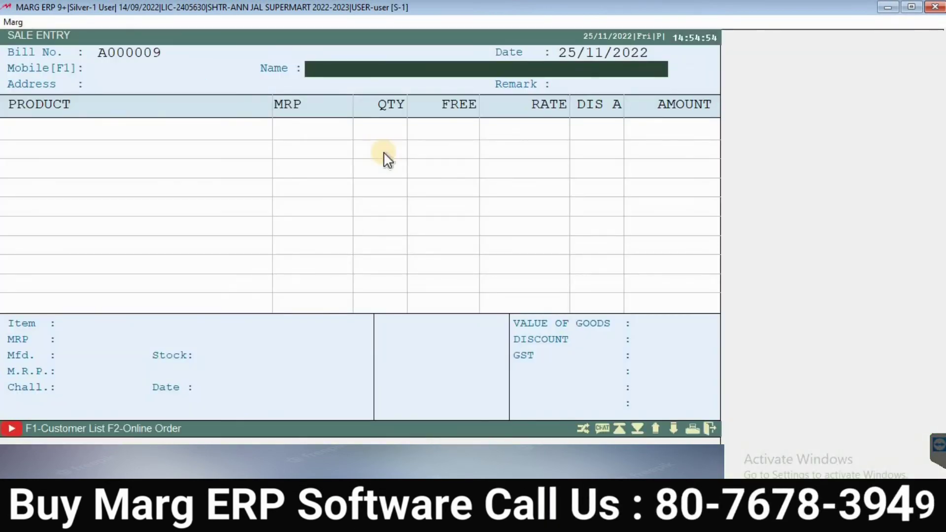
key(Up)
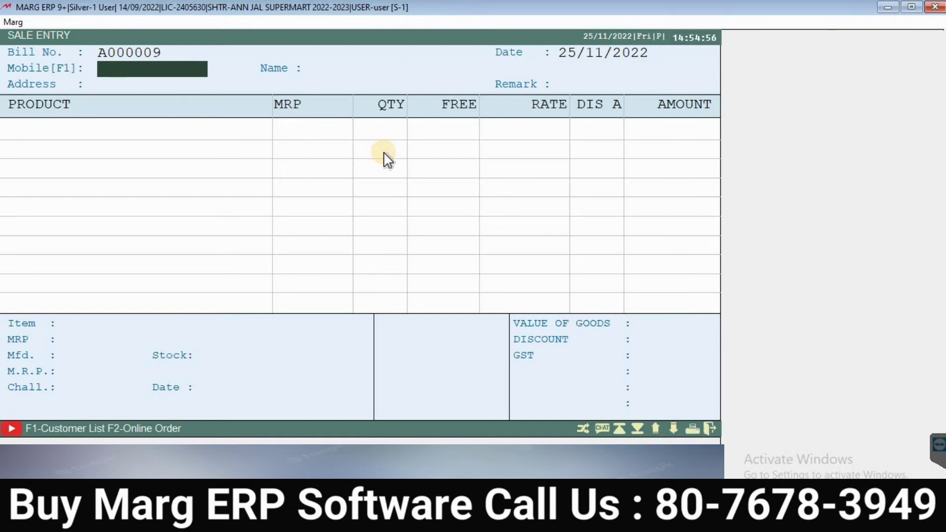
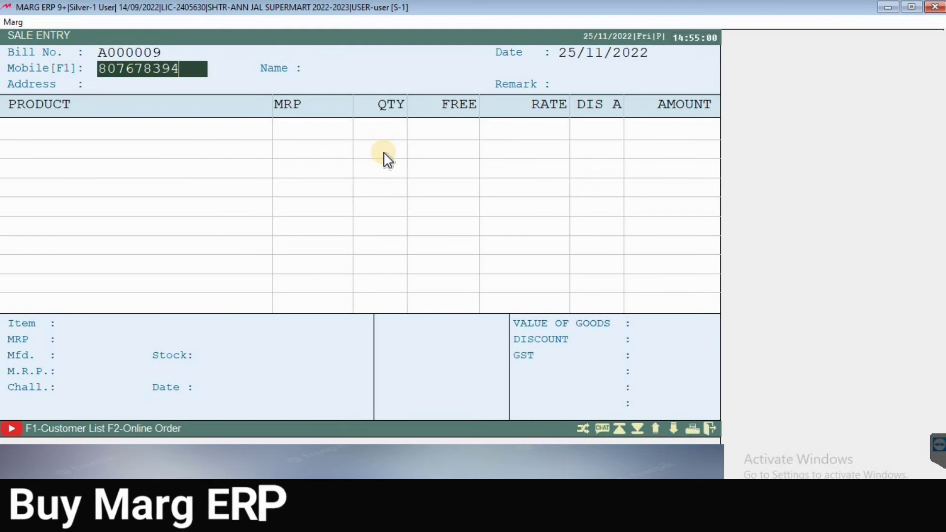
key(Return)
key(Return)
key(Return)
key(Return)
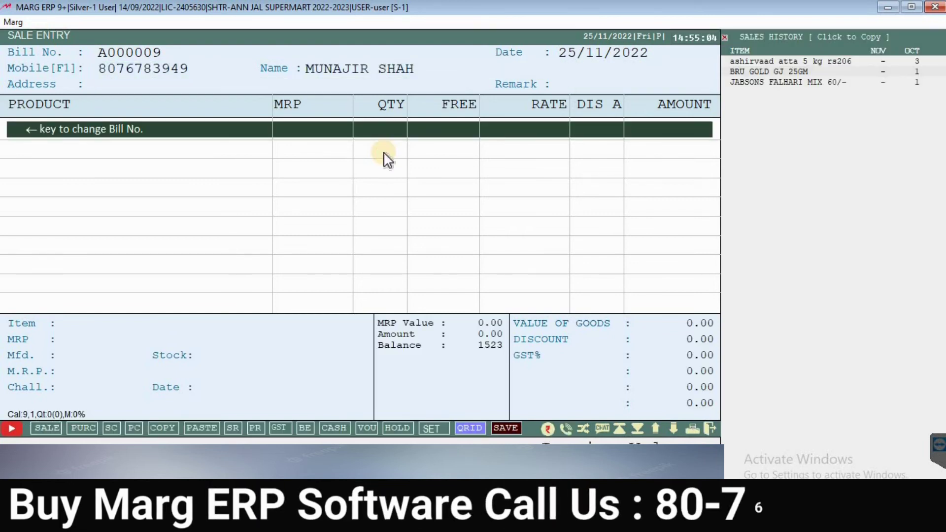
Step: Add JABSONS MASALA PEANUTS 200GM and JABSONS SABUDANA MIX 180G, then proceed to payment
key(Return)
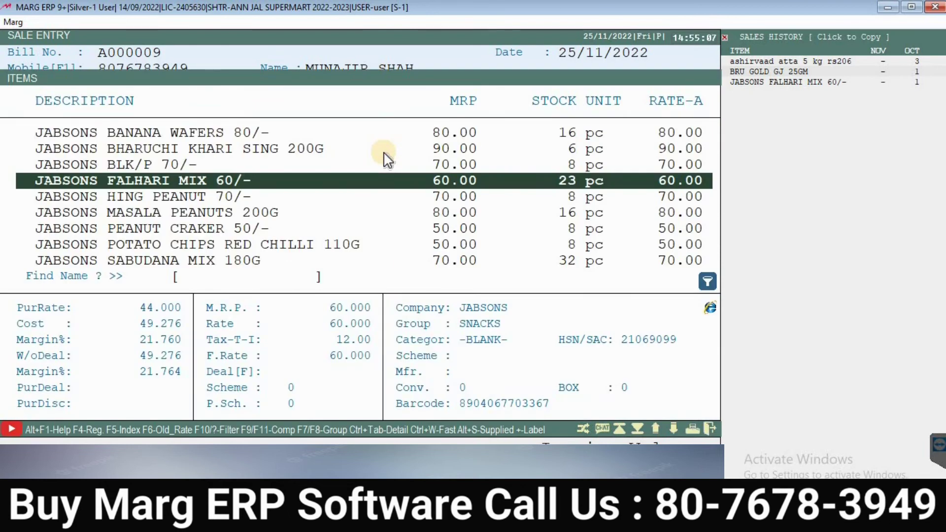
key(Down)
key(Down)
key(Down)
key(Down)
key(Down)
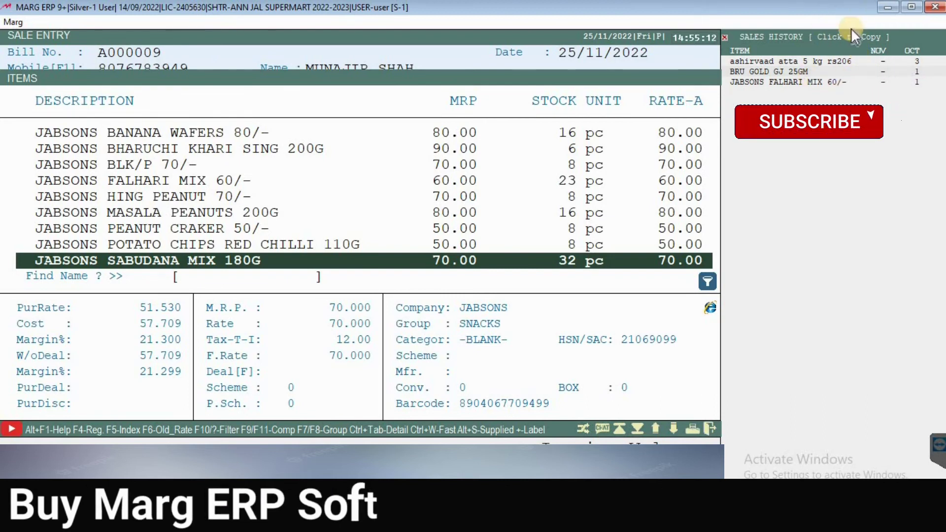
key(Up)
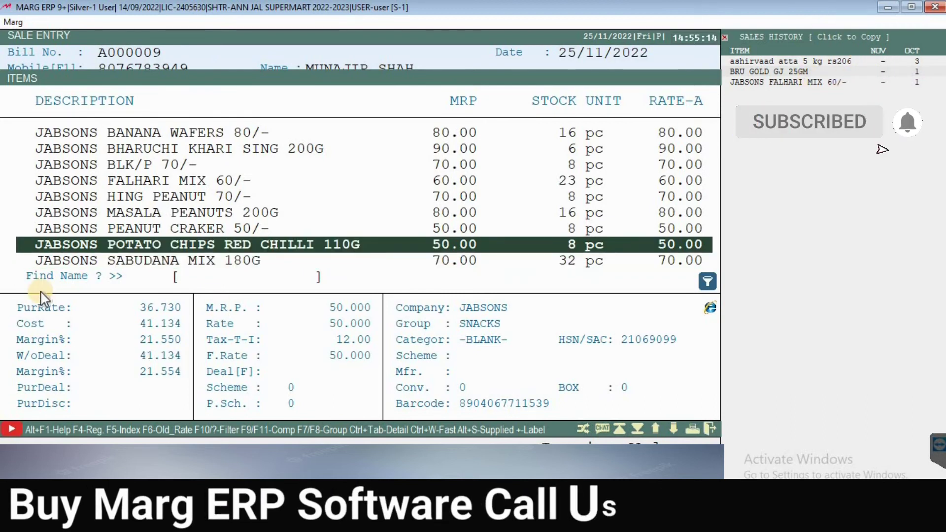
key(Up)
key(Up)
key(Return)
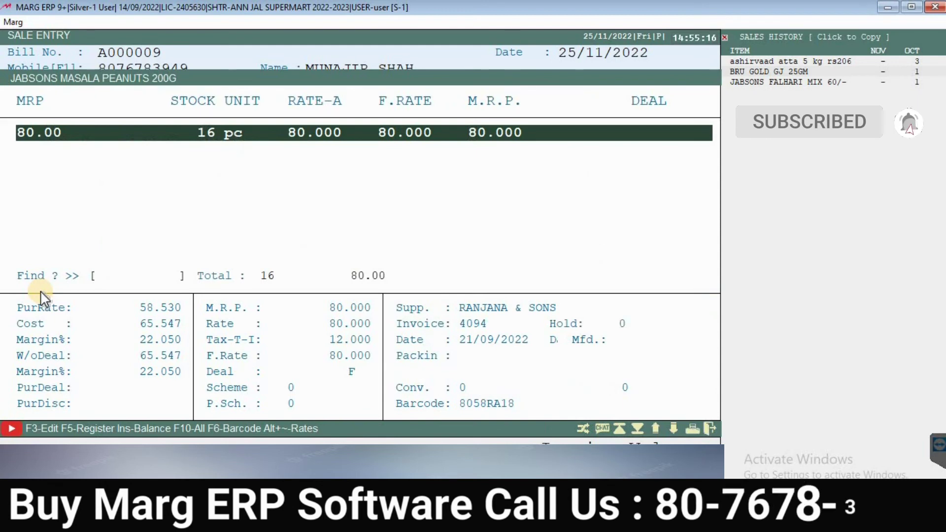
key(Return)
key(Return)
key(Down)
key(Down)
key(Down)
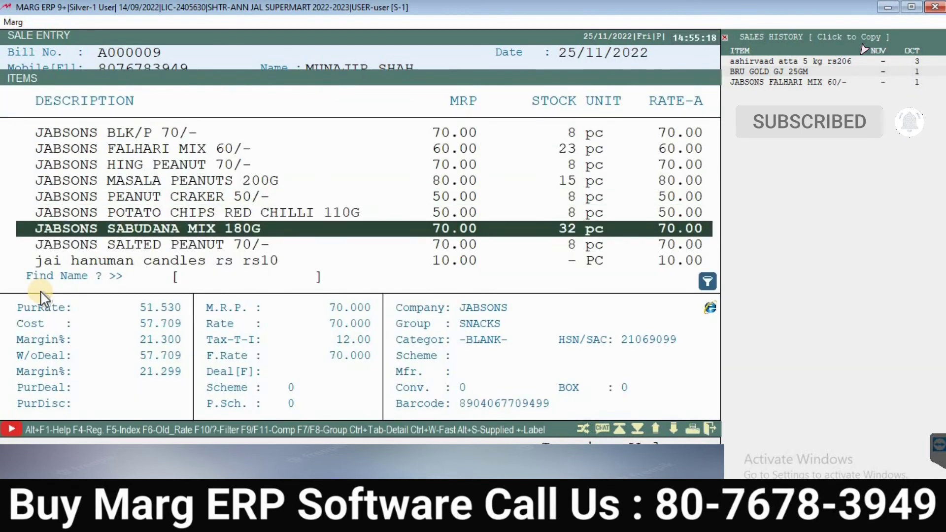
key(Return)
key(Return)
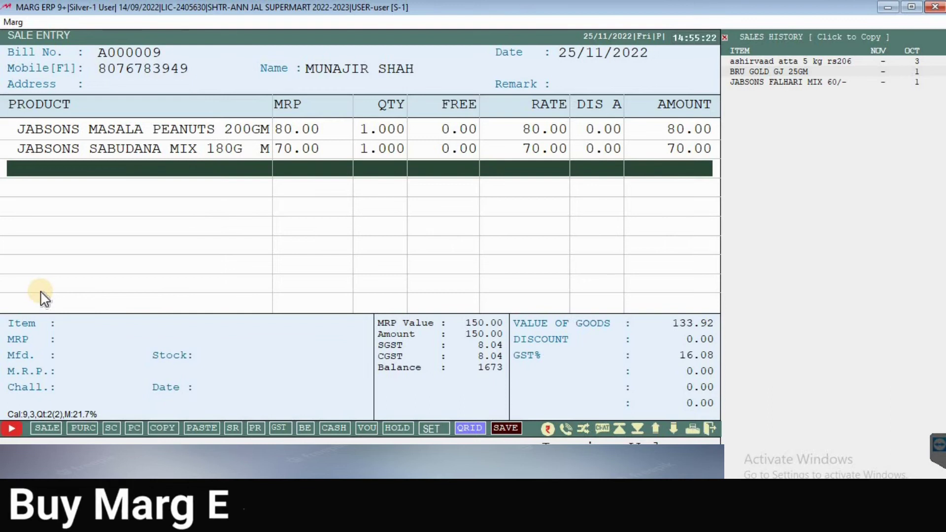
key(End)
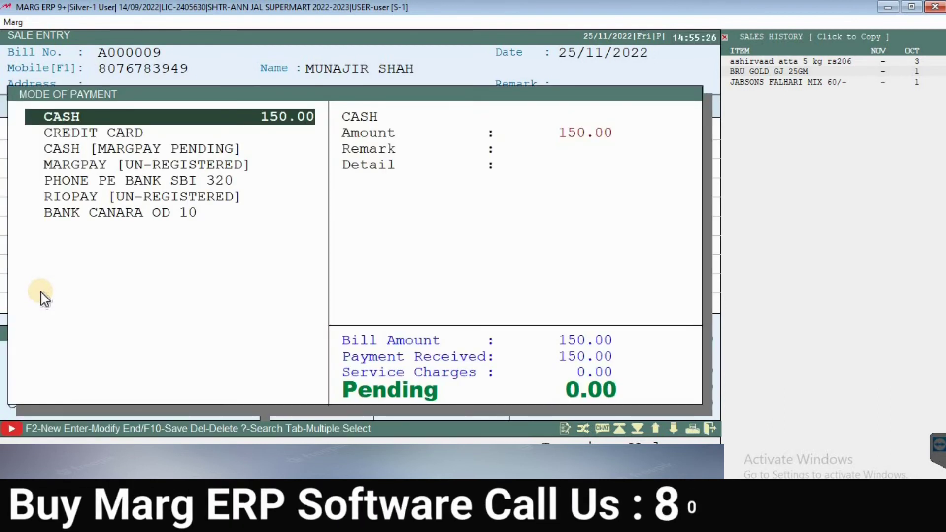
Step: Clear bill A000009's cash amount and choose BANK CANARA OD 10 as the payment mode
key(Return)
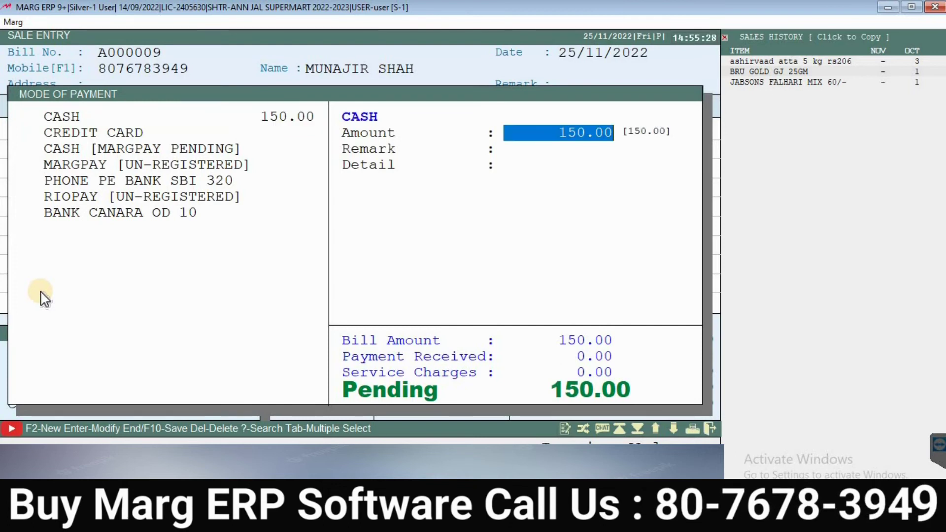
key(BackSpace)
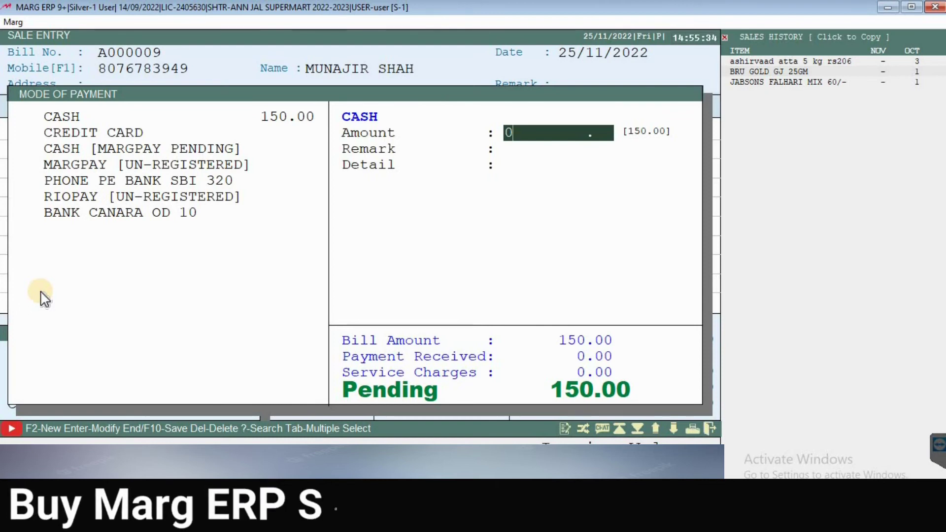
key(Return)
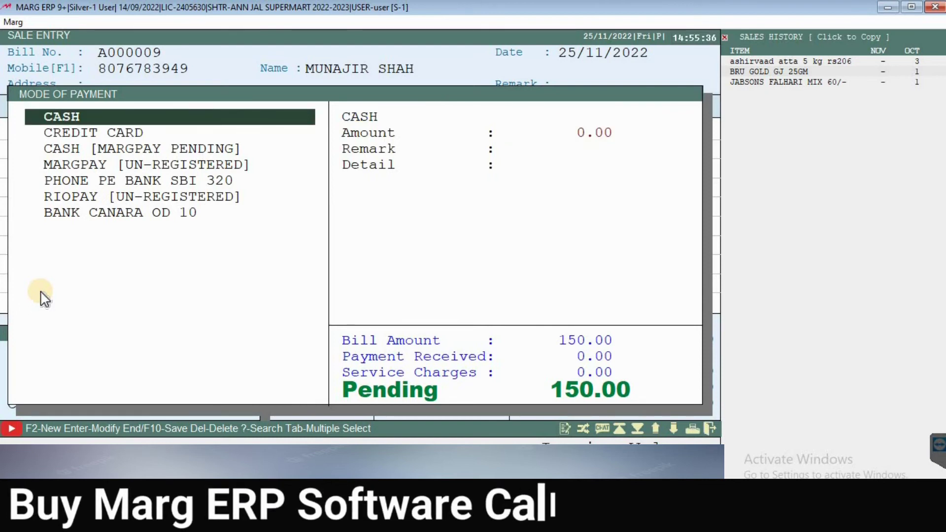
key(Down)
key(Down)
key(Down)
key(Down)
key(Down)
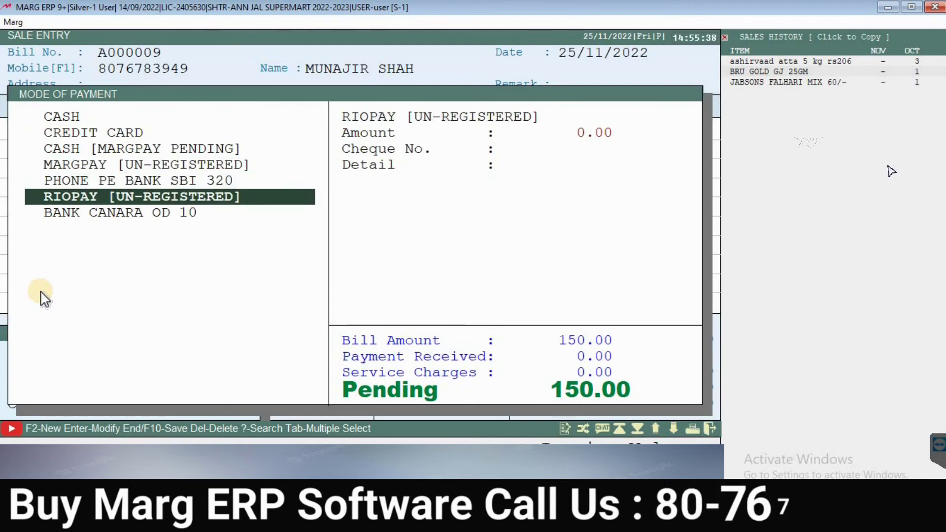
key(Down)
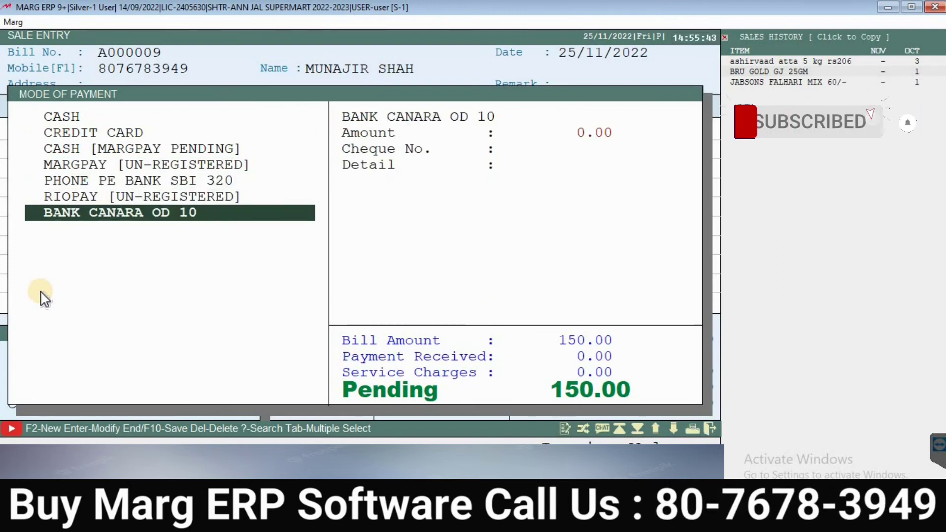
key(Return)
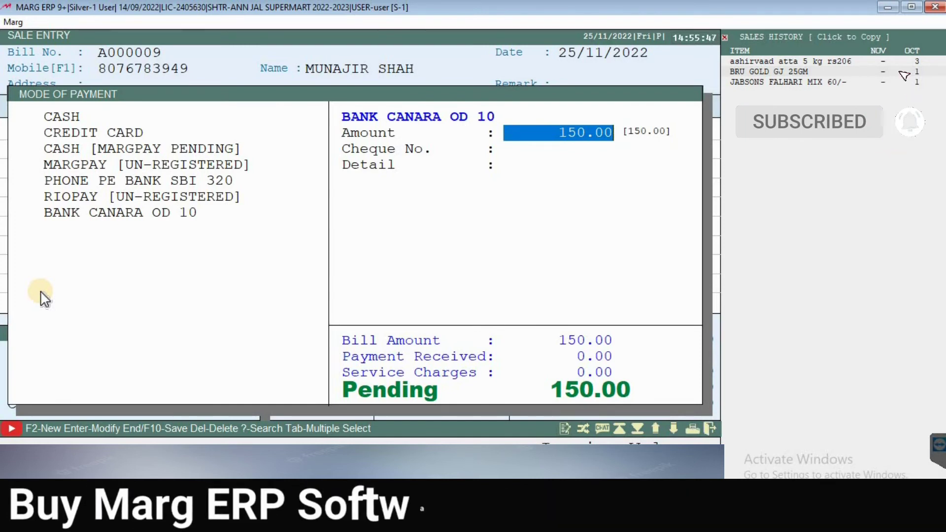
Step: Apply the full 150.00 to BANK CANARA OD 10 and choose Invoice print
key(Return)
key(End)
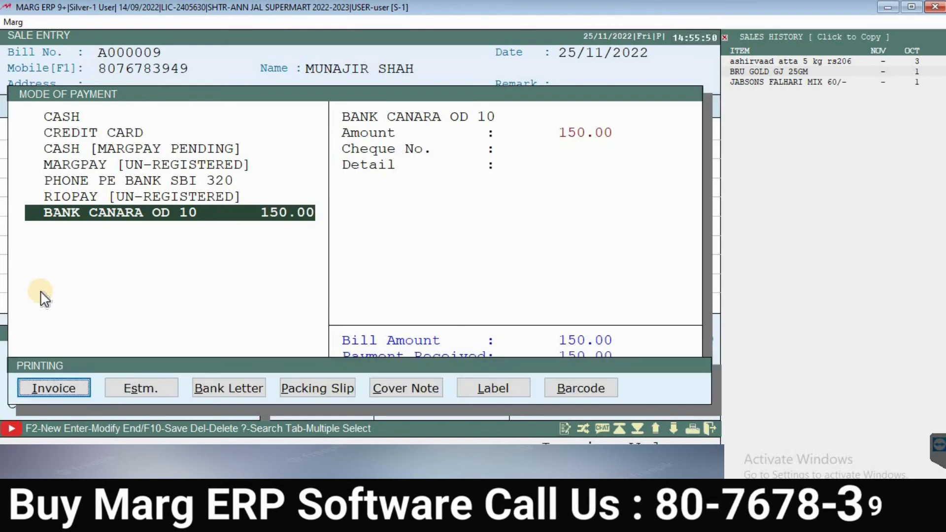
key(Return)
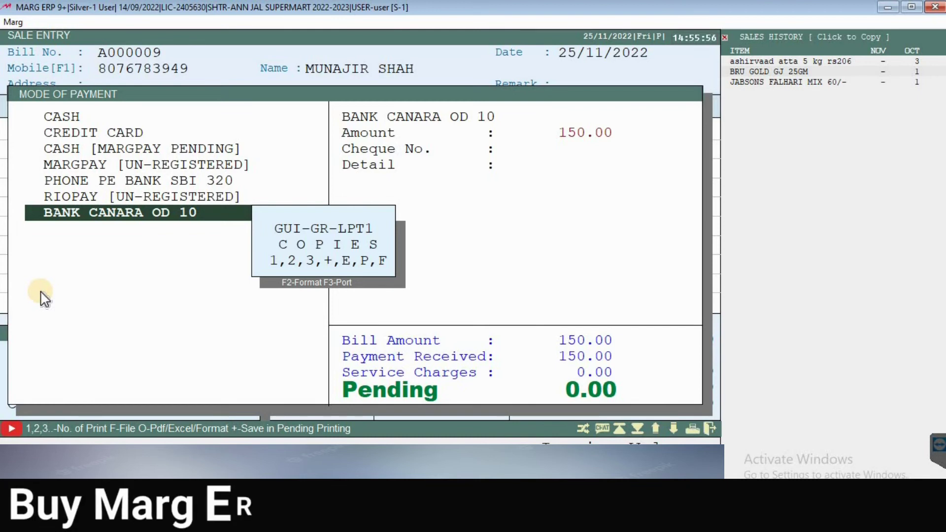
Step: Confirm printing 1 copy, skip the mail PDF and save the bill
key(1)
key(Return)
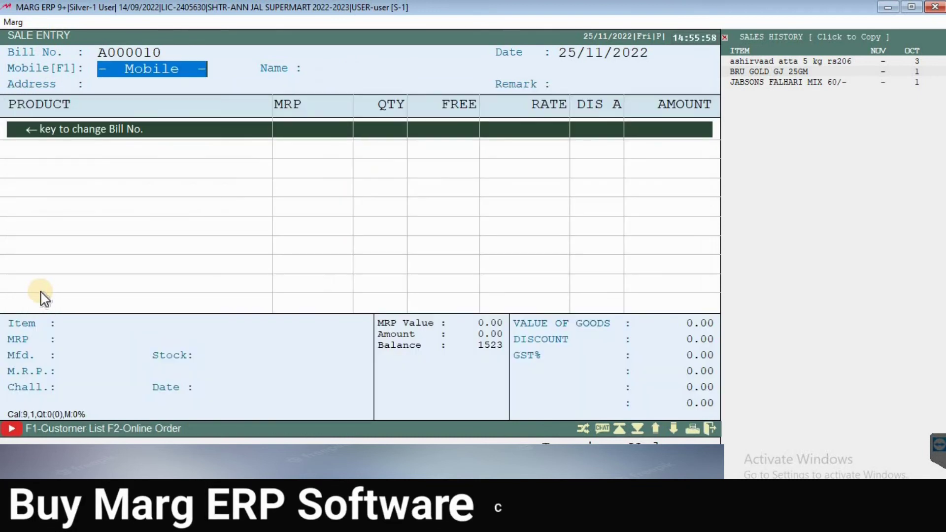
key(Return)
key(Return)
key(Return)
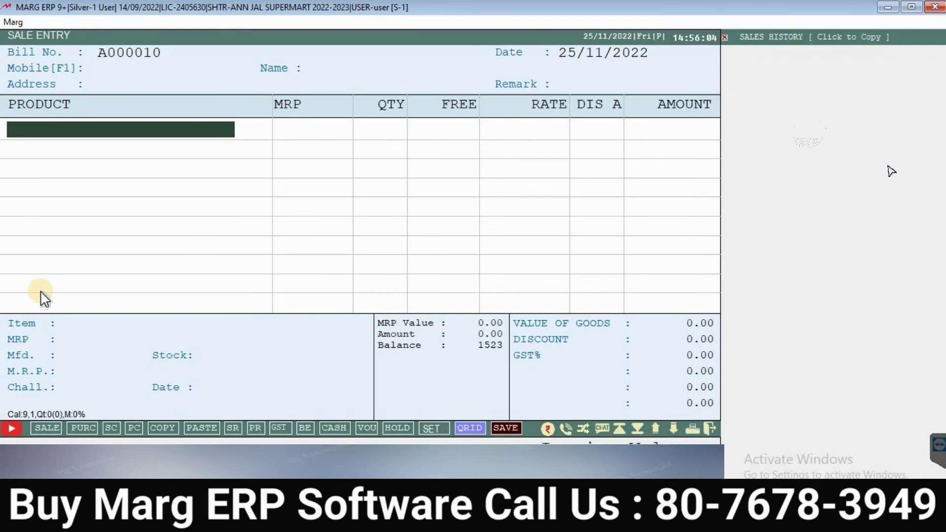
Step: Leave Sale Entry and open Books > Entry Books > Purchase Book
key(Escape)
key(Escape)
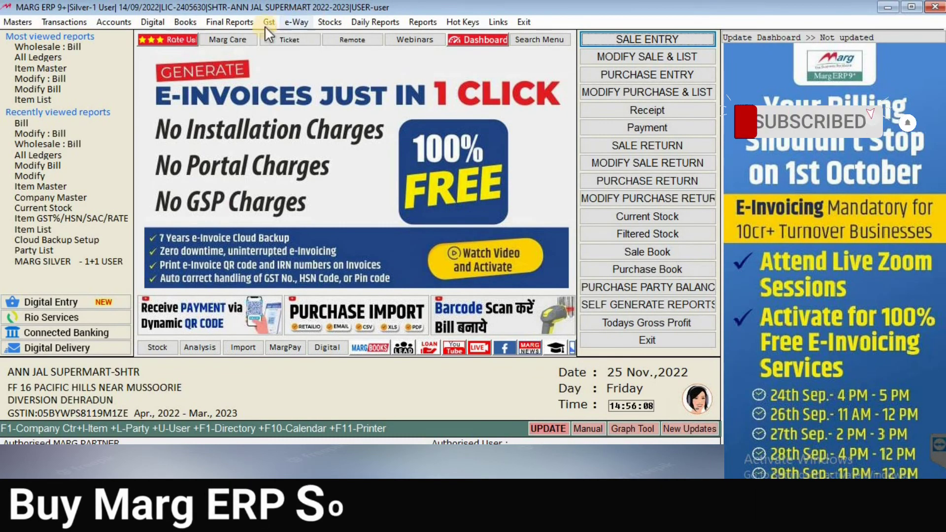
click(183, 22)
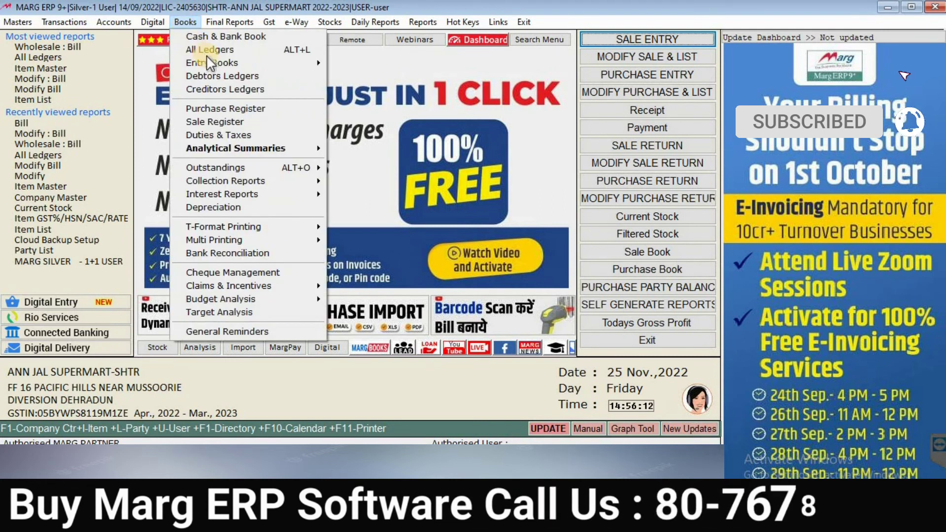
mouse_move(227, 61)
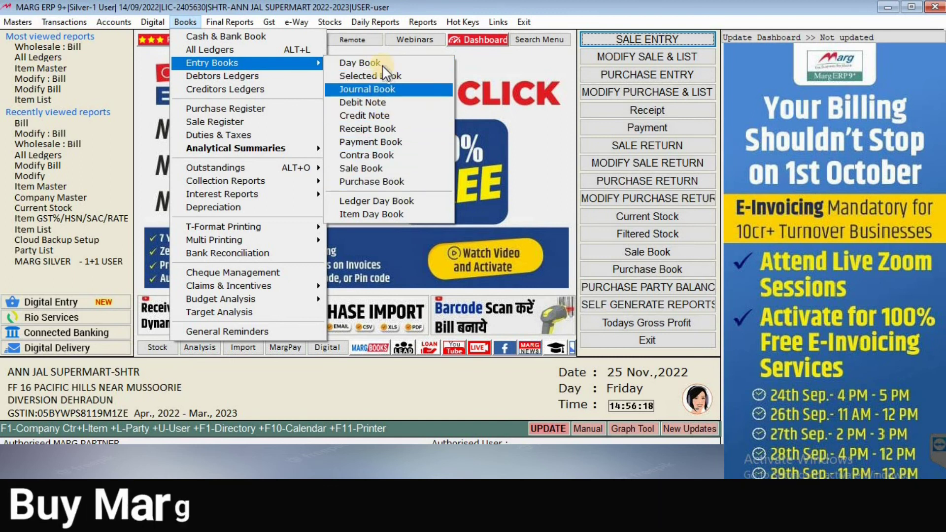
click(378, 185)
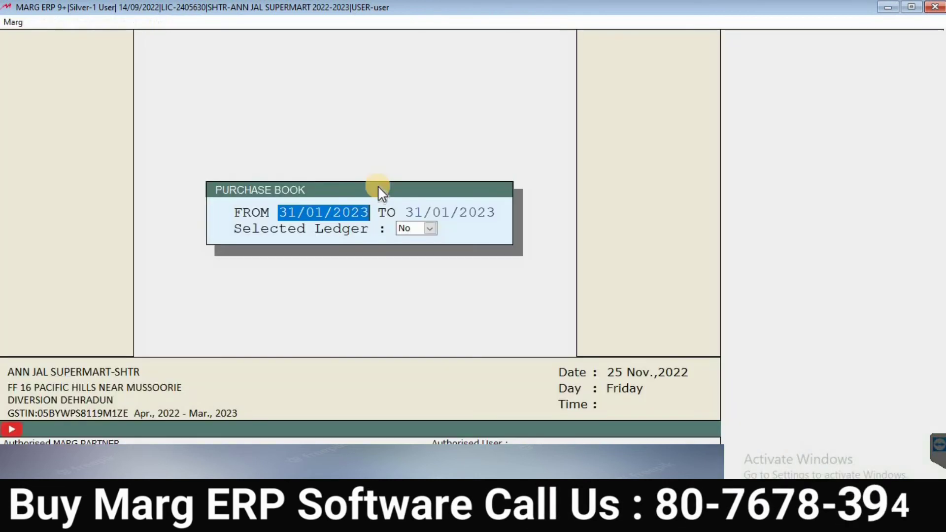
Step: Show the Purchase Book from 01/09/2022 to 31/10/2022
text(0)
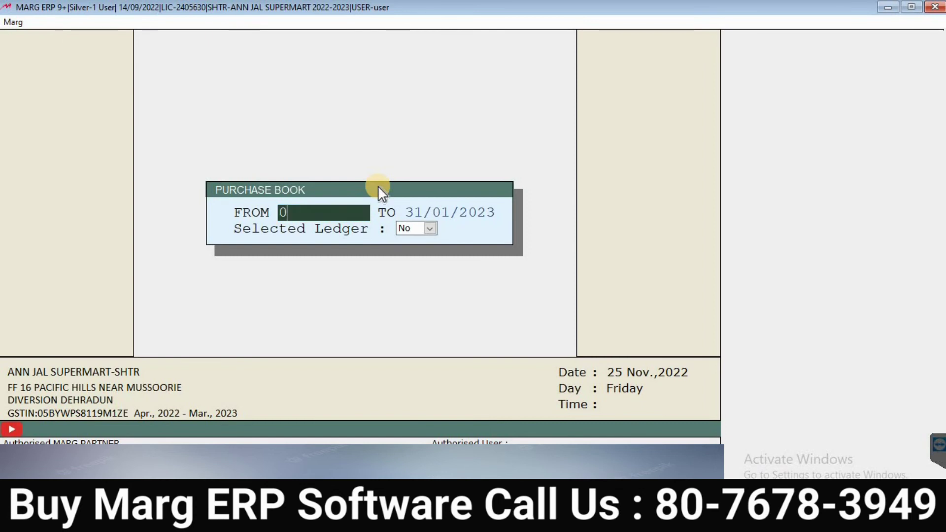
text(1/09/2022)
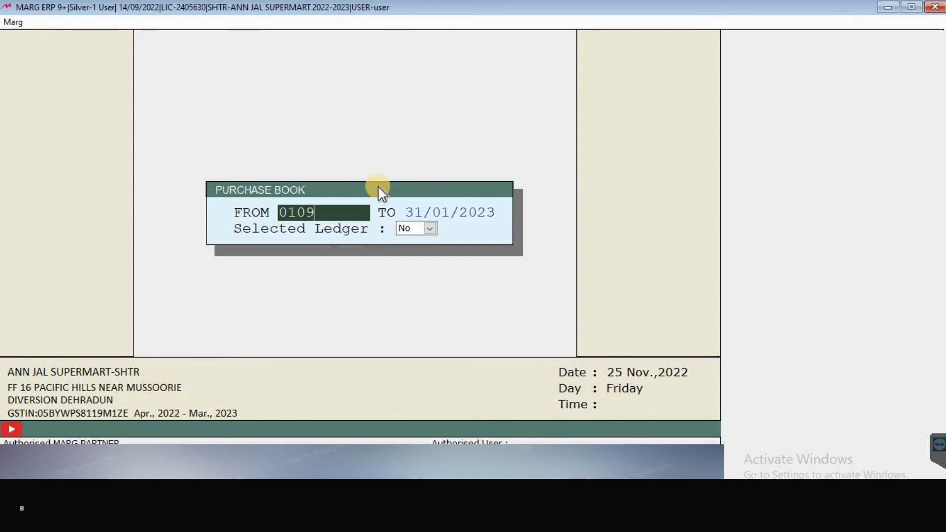
key(Return)
text(3110)
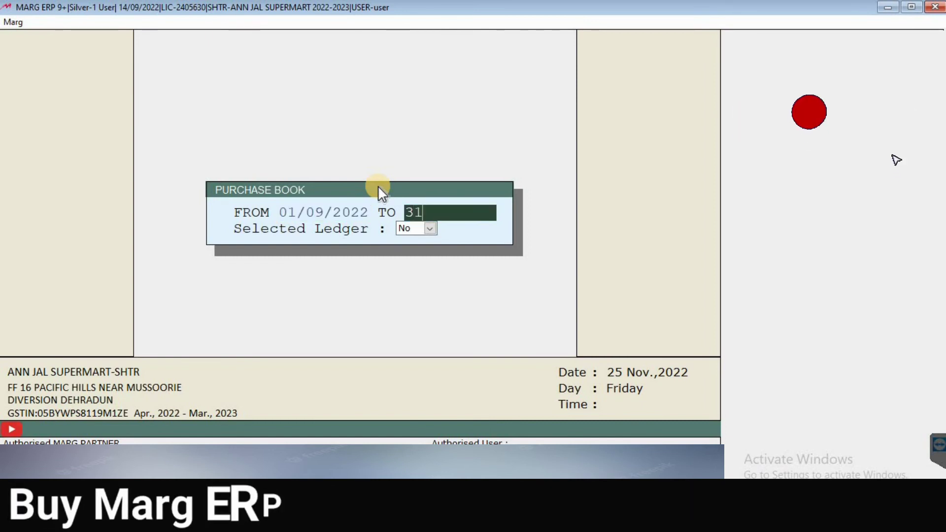
key(Return)
key(Return)
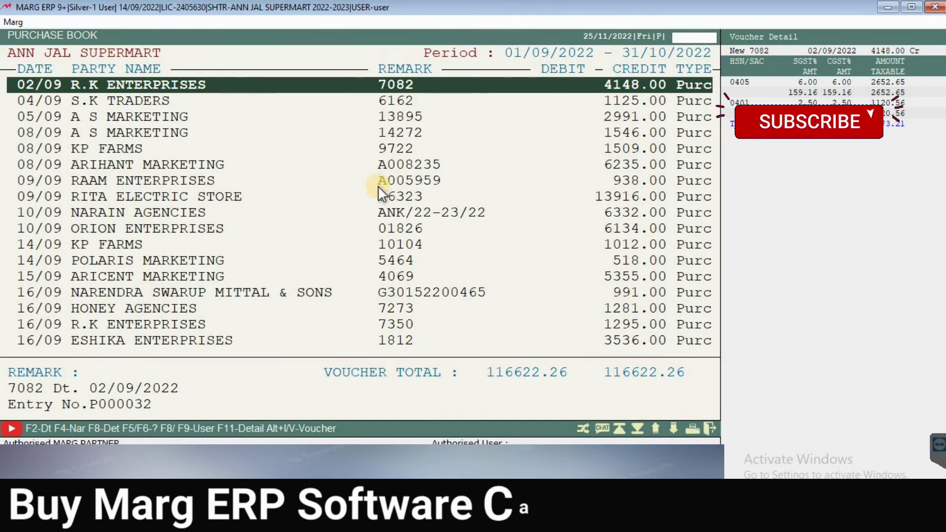
Step: Open R.K ENTERPRISES' 02/09/2022 purchase bill for review, then close it
key(Down)
key(Down)
key(Down)
key(Down)
key(Down)
key(Down)
key(Down)
key(Down)
key(Down)
key(Down)
key(Down)
key(Down)
key(Down)
key(Down)
key(Down)
key(Down)
key(Down)
key(Down)
key(Down)
key(Down)
key(Down)
key(Down)
key(Down)
key(Down)
key(Down)
key(Down)
key(Down)
key(Down)
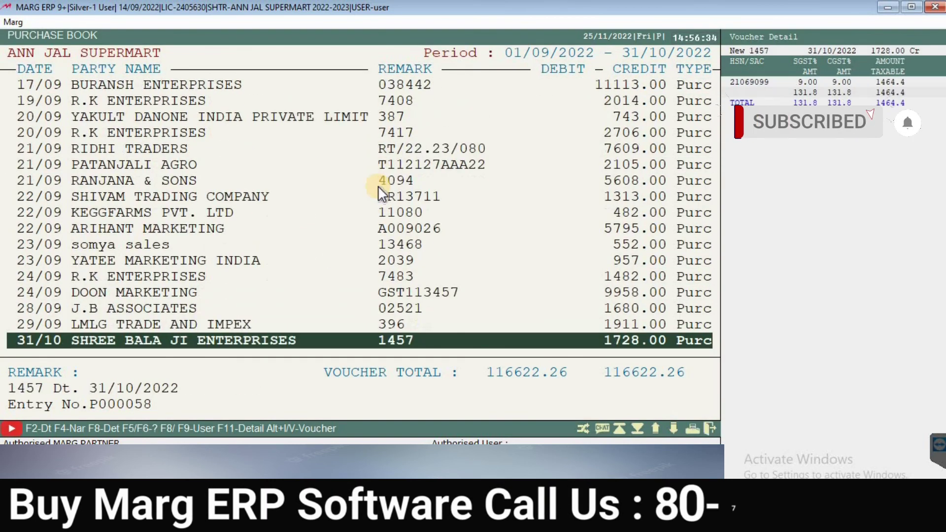
key(Up)
key(Up)
key(Up)
key(Up)
key(Up)
key(Up)
key(Up)
key(Up)
key(Up)
key(Up)
key(Up)
key(Up)
key(Up)
key(Up)
key(Up)
key(Up)
key(Up)
key(Up)
key(Up)
key(Up)
key(Up)
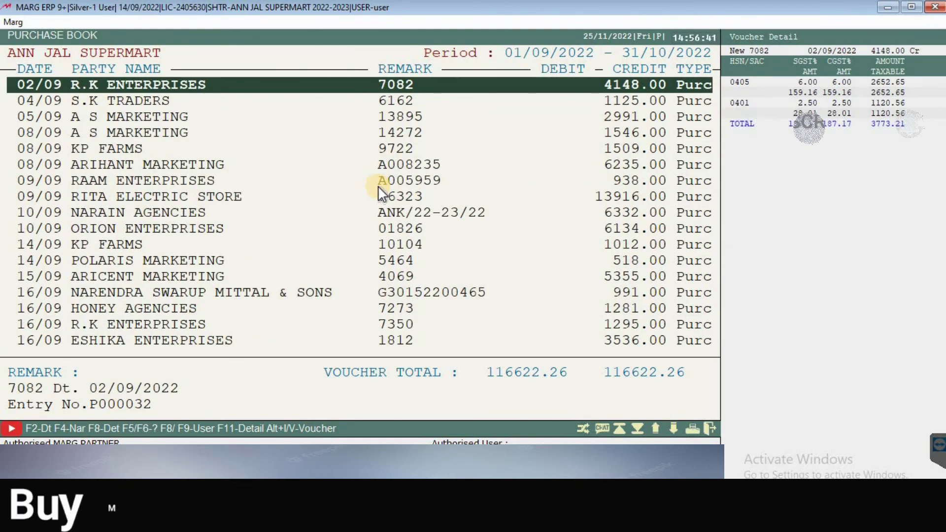
key(Return)
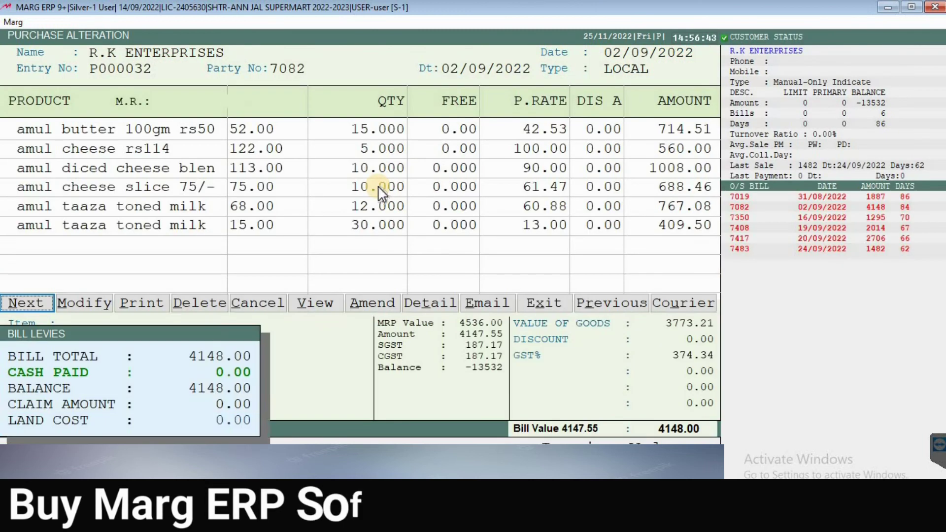
key(Right)
key(Right)
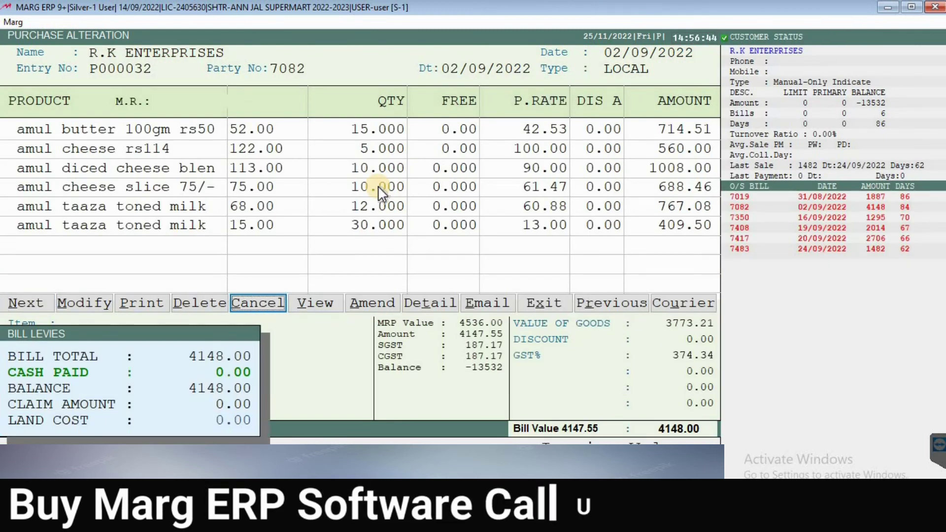
key(Left)
key(Left)
key(Left)
key(Right)
key(Right)
key(Right)
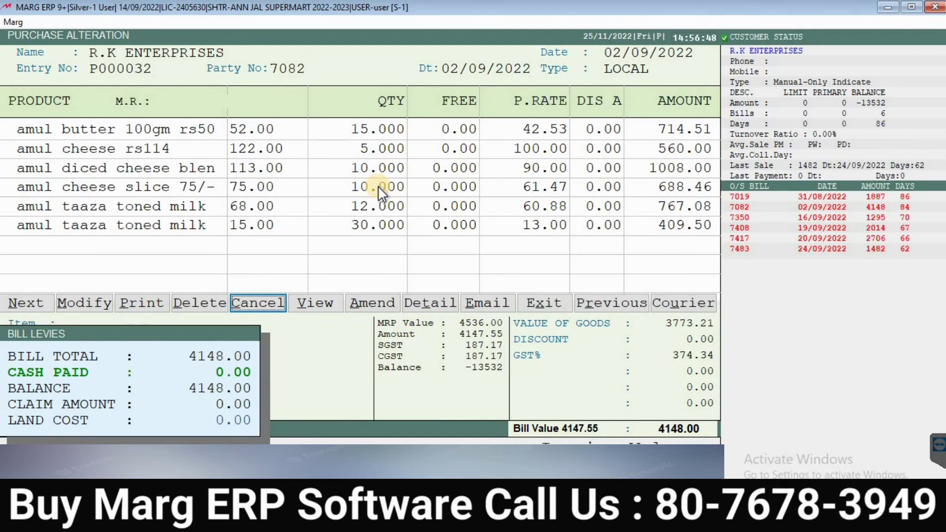
key(Escape)
key(Escape)
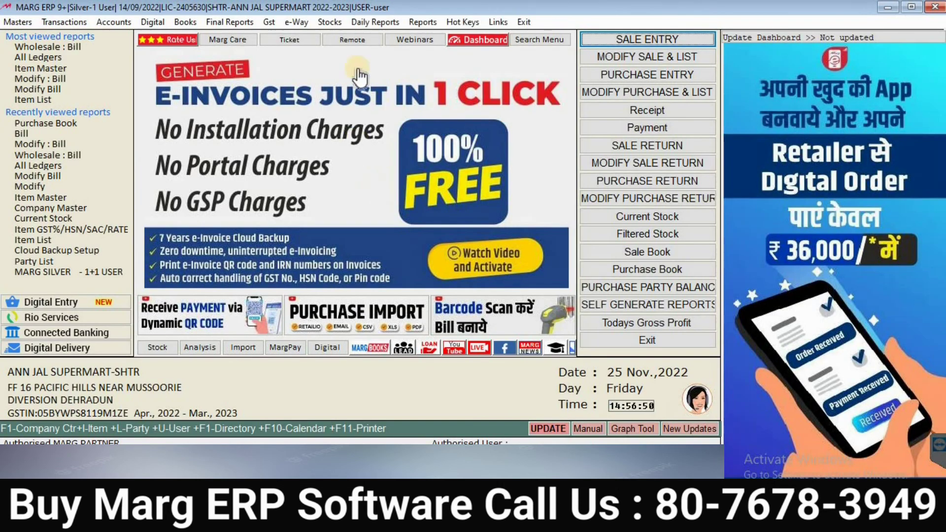
click(183, 21)
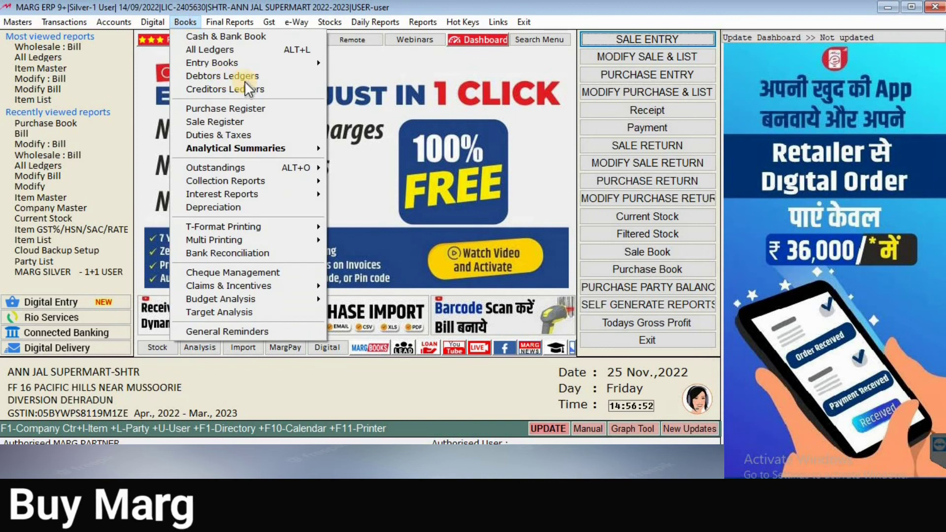
mouse_move(313, 60)
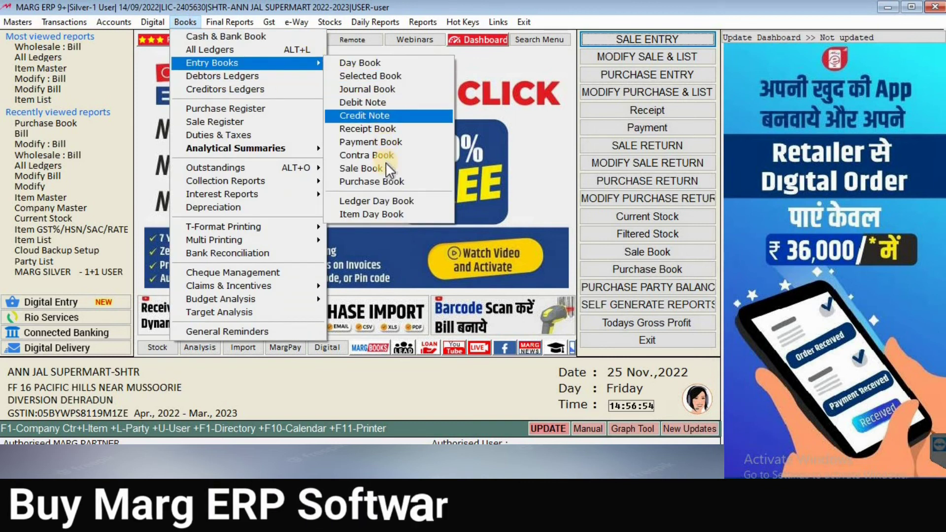
click(391, 175)
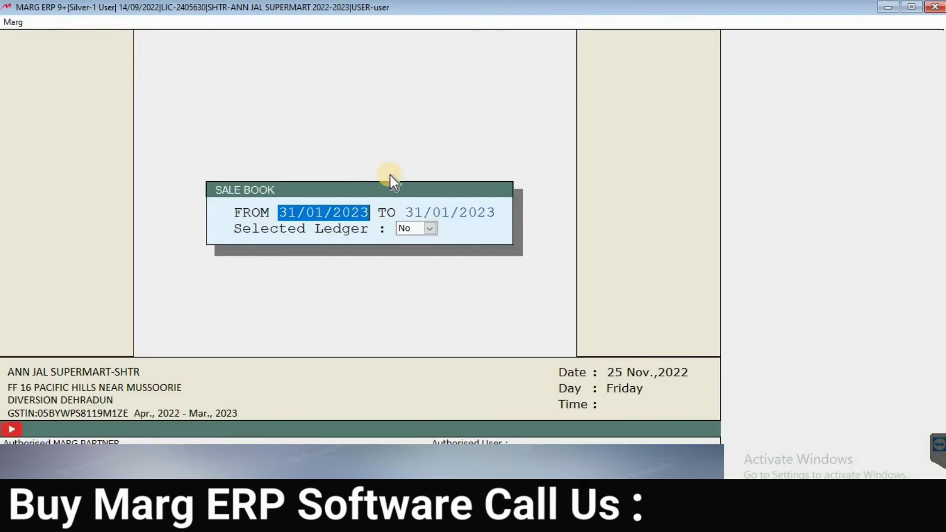
text(0109)
key(Return)
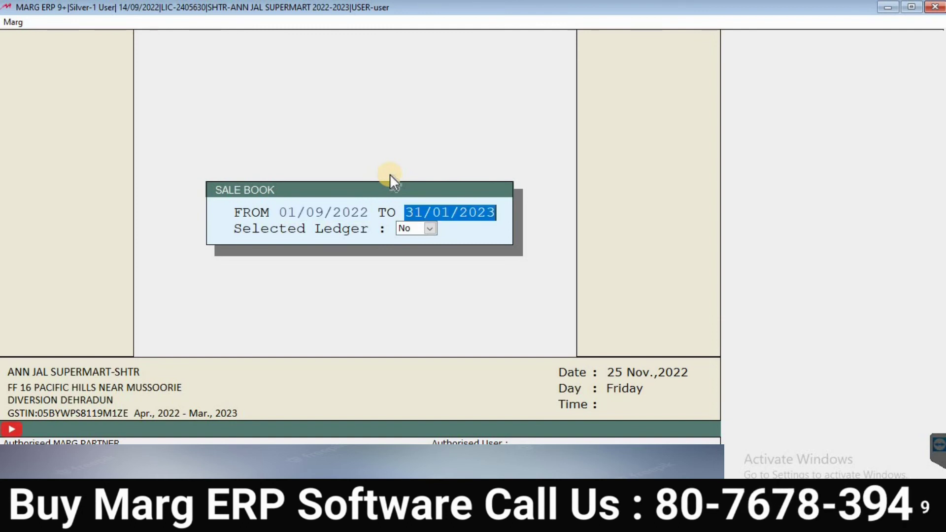
text(2511)
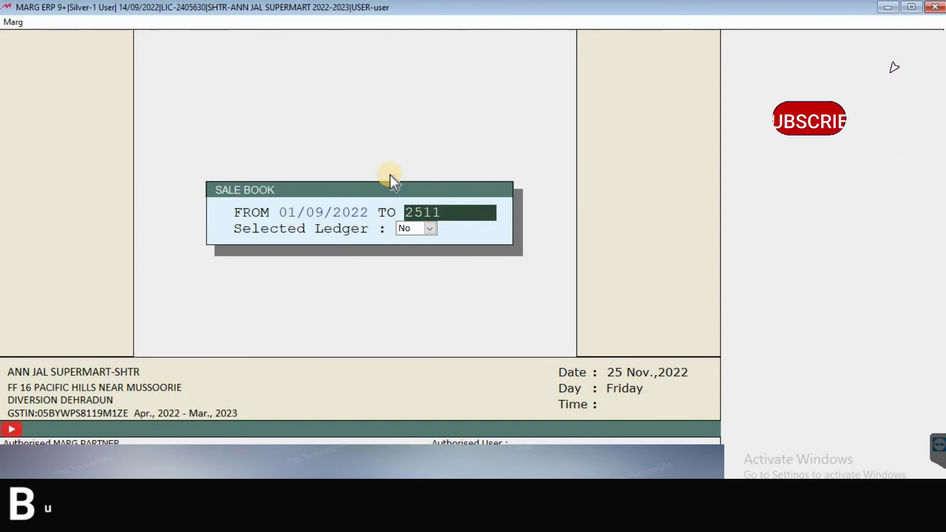
key(Return)
key(Return)
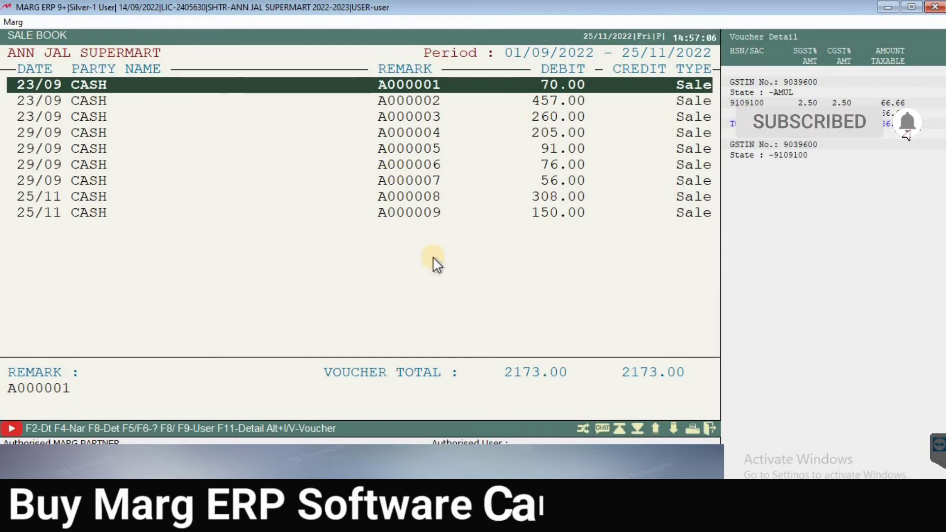
click(392, 195)
key(Down)
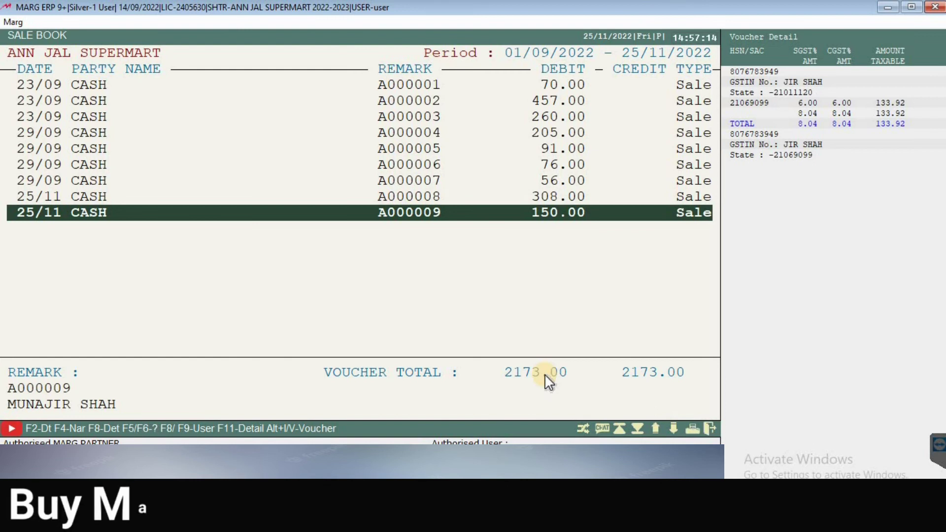
key(Escape)
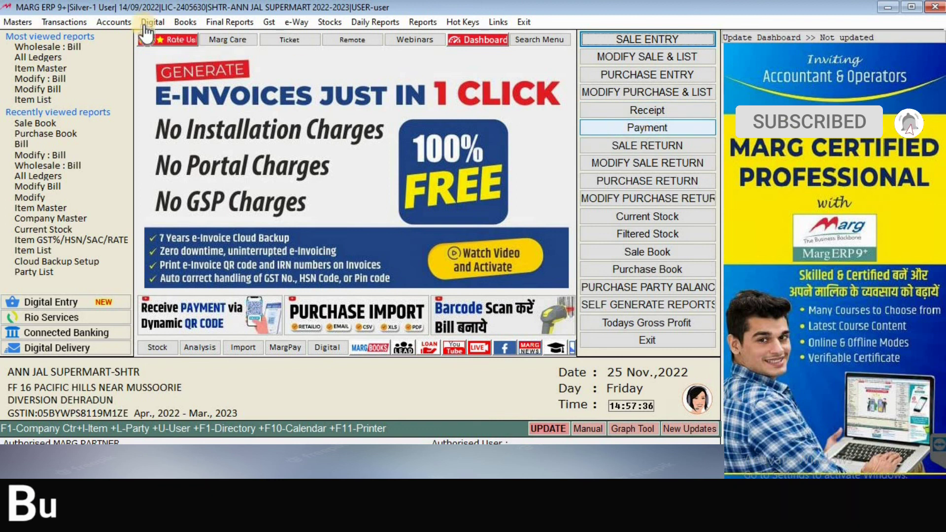
Step: Start a new Payment voucher from Accounts > Voucher Entry
click(116, 22)
mouse_move(242, 35)
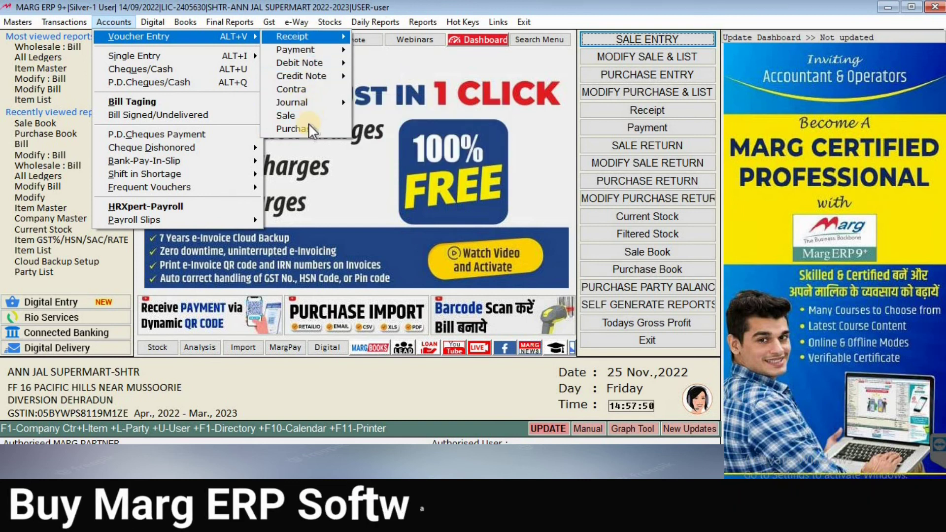
mouse_move(309, 66)
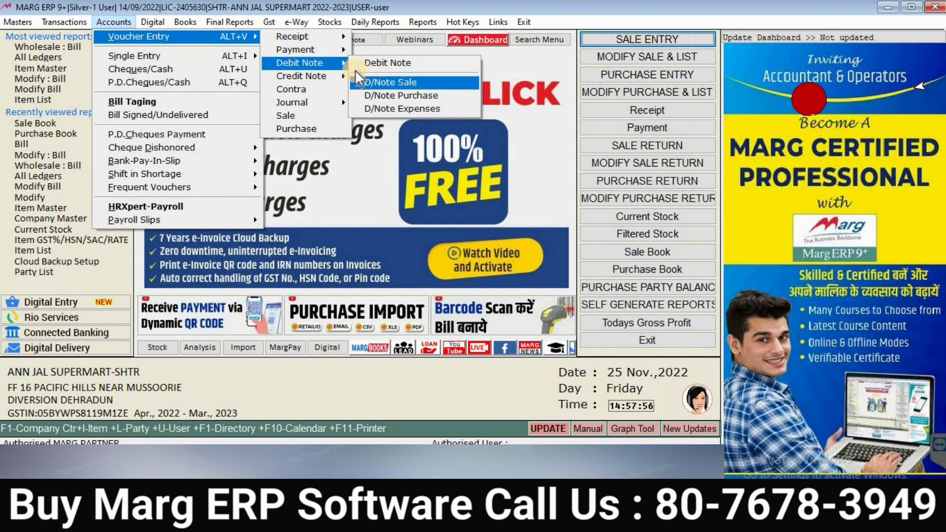
mouse_move(342, 78)
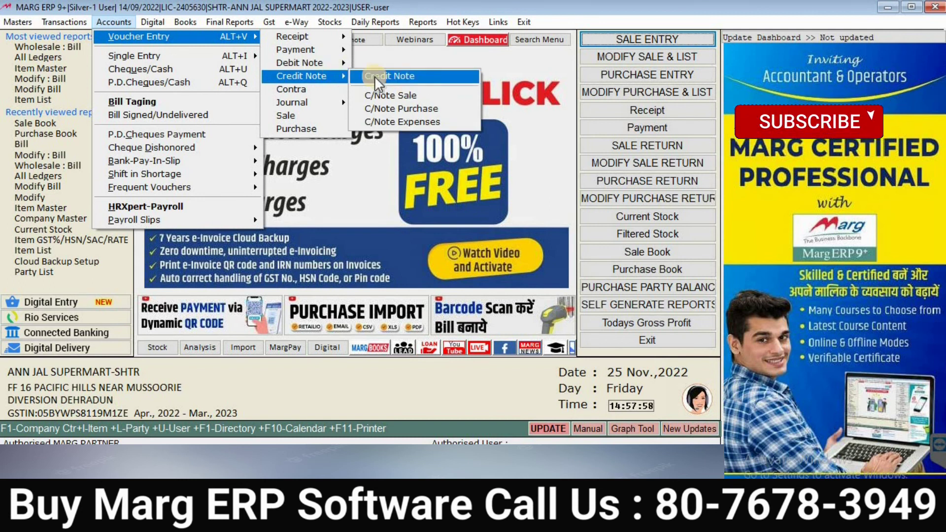
mouse_move(329, 51)
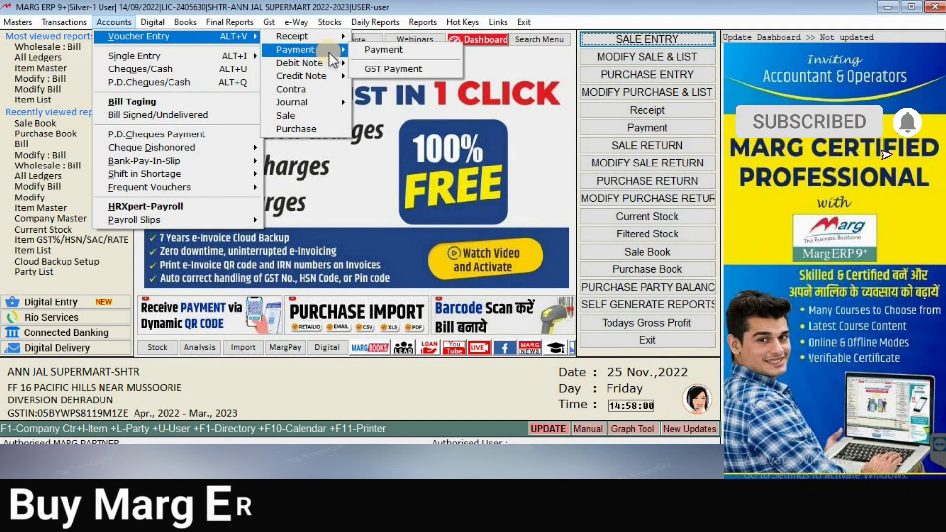
click(381, 53)
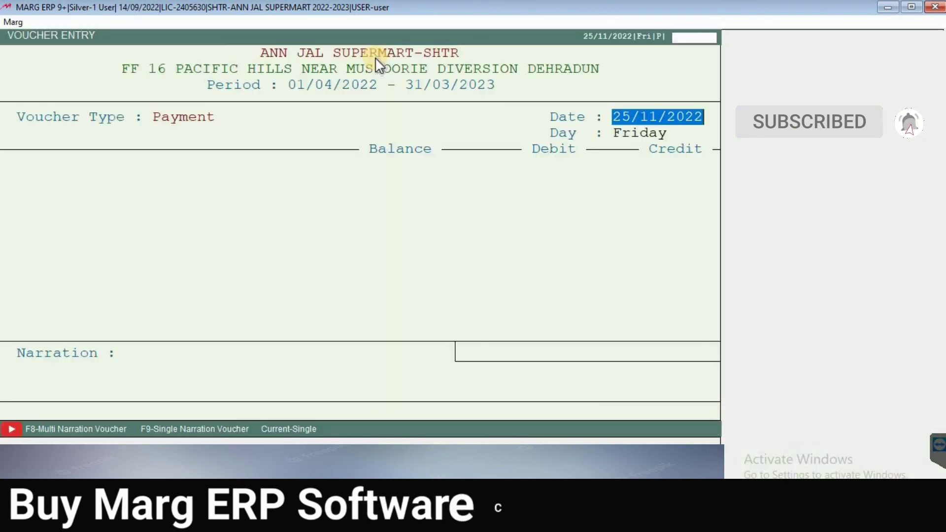
Step: Debit A S MARKETING 5000, adjusted against bills 13269, 13895 and 14272
key(Return)
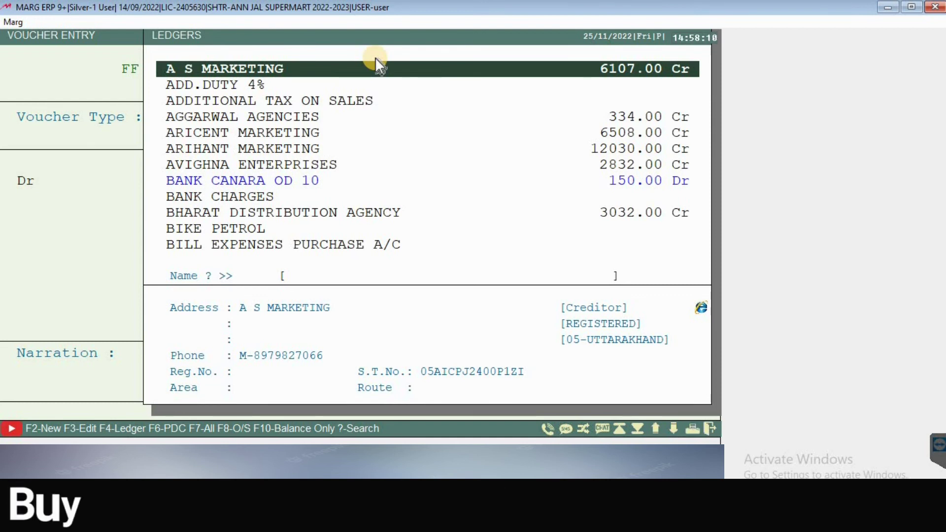
key(Return)
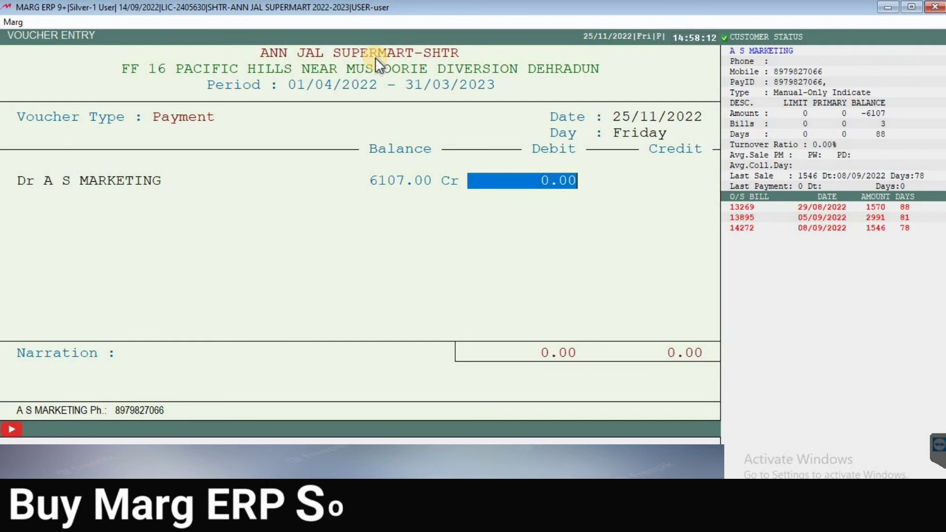
text(5000)
key(Return)
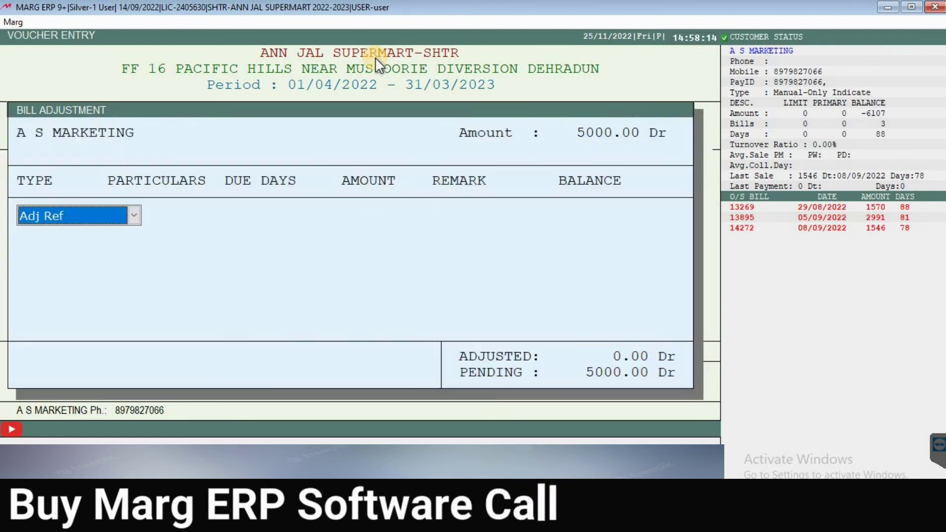
key(Return)
key(Up)
key(Up)
key(Up)
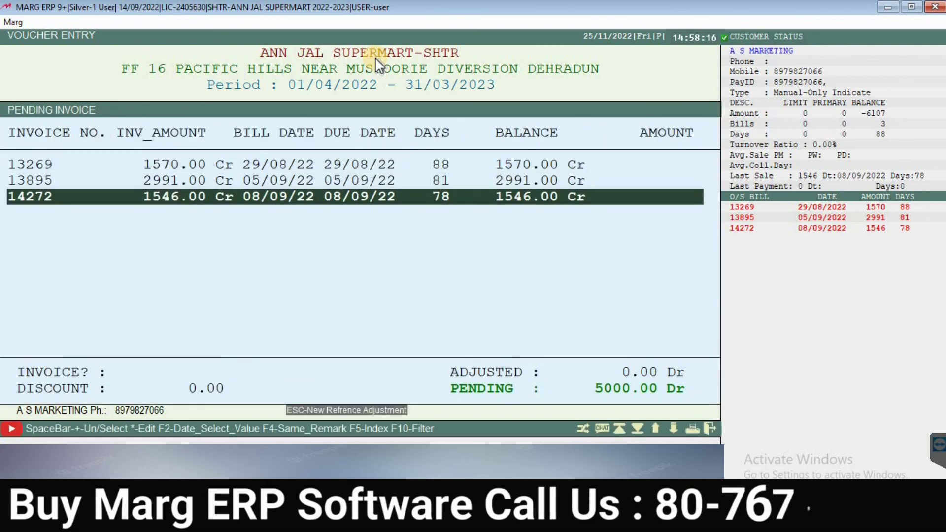
key(Return)
key(Return)
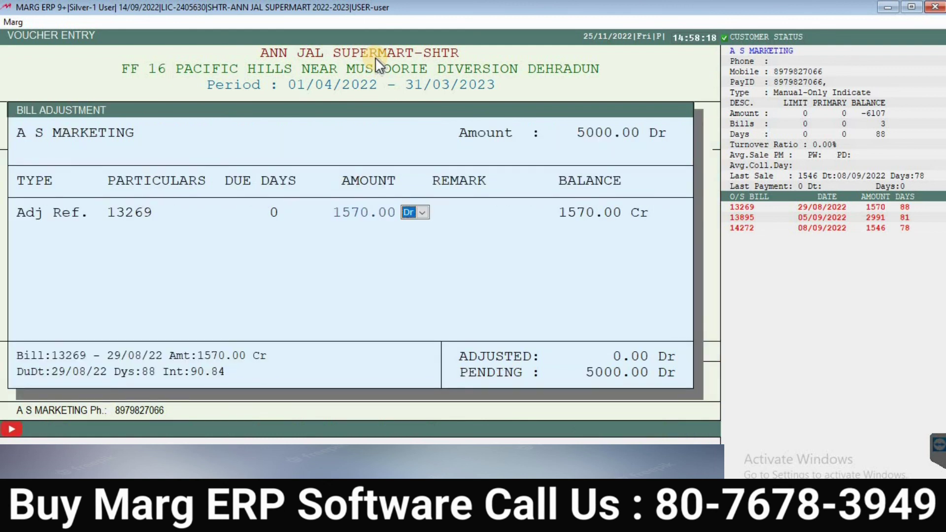
key(Return)
key(Return)
key(Return)
key(Return)
key(Return)
key(Return)
key(Return)
key(Return)
key(Return)
key(Return)
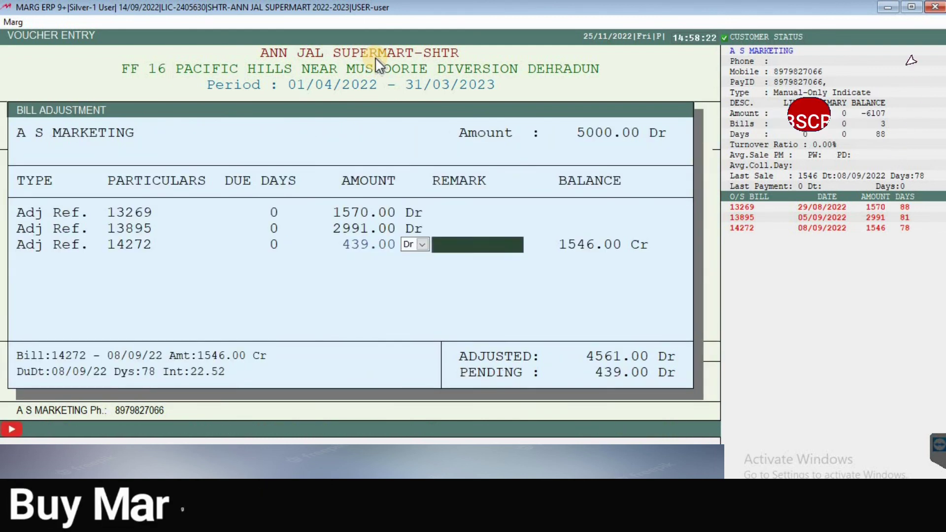
key(Return)
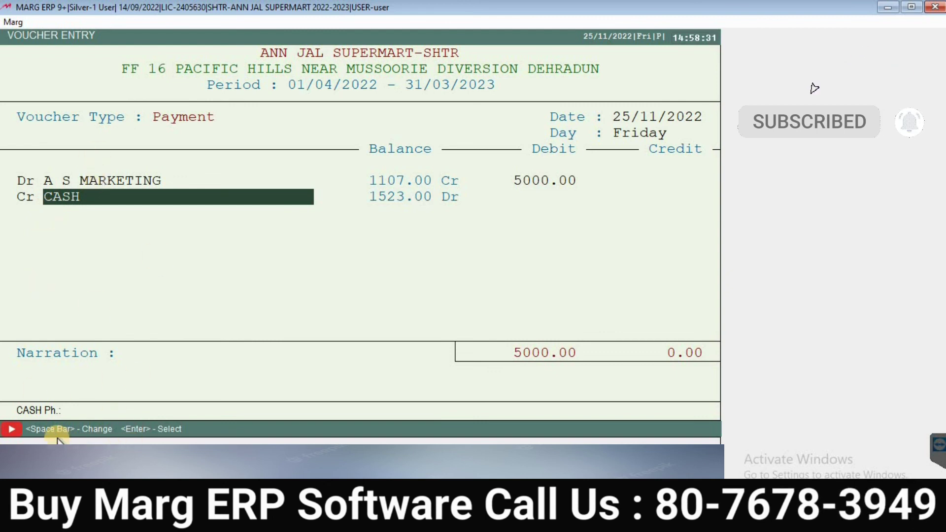
Step: Credit the 5000.00 to BANK CANARA OD 10 and save the voucher
click(128, 205)
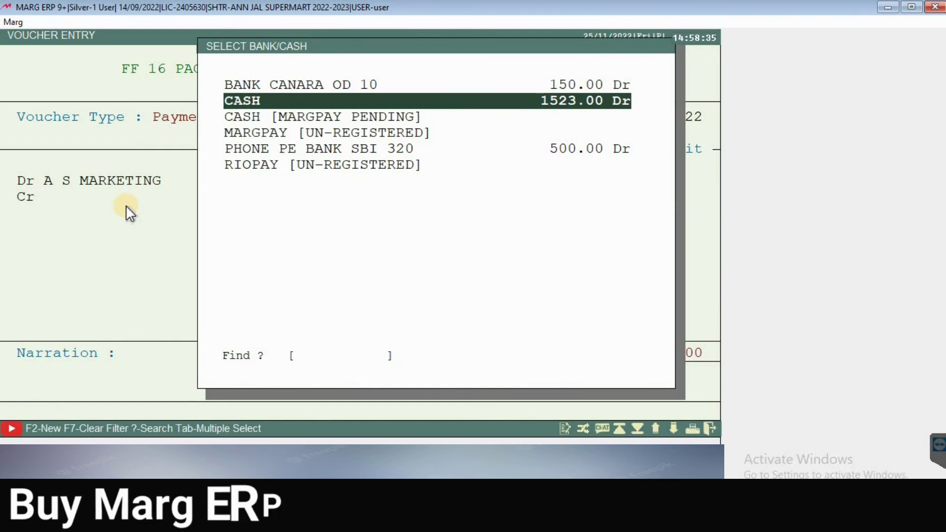
key(Up)
key(Down)
key(Down)
key(Down)
key(Down)
key(Down)
key(Up)
key(Up)
key(Up)
key(Up)
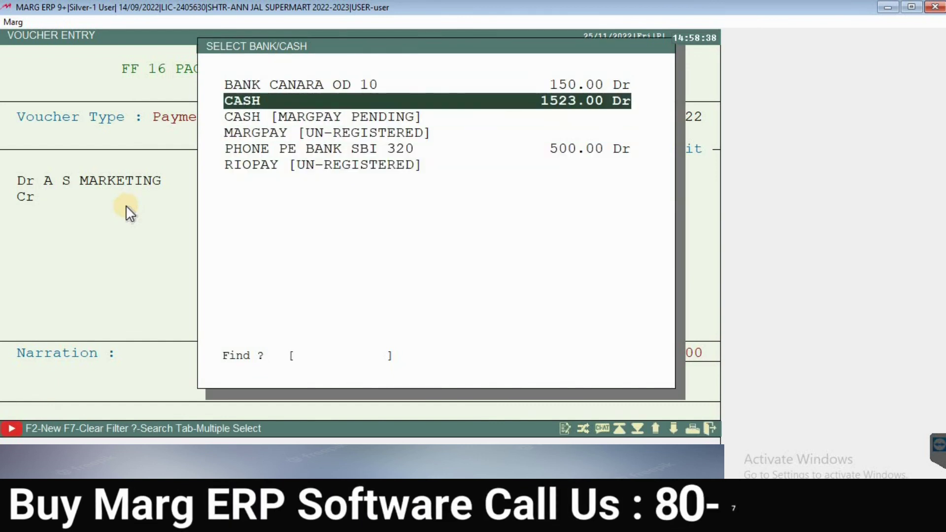
key(Up)
key(Return)
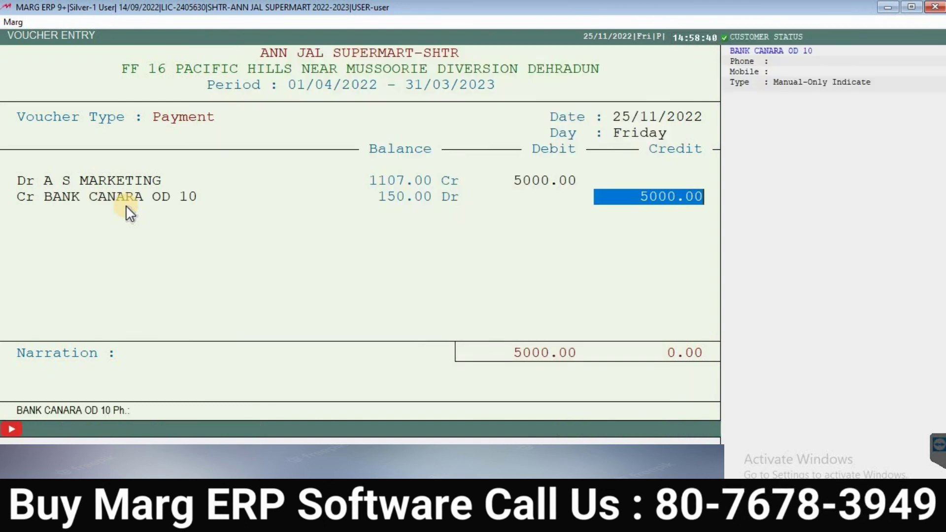
key(Return)
key(Return)
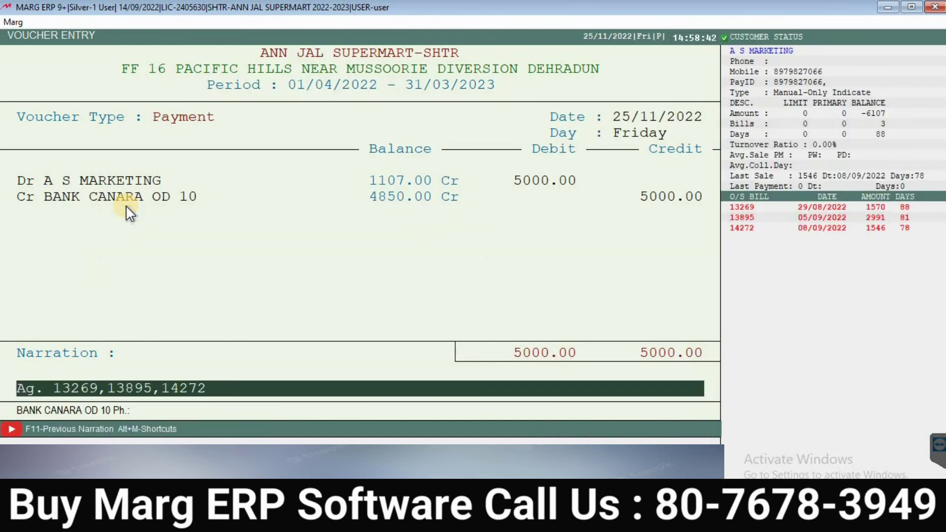
key(Return)
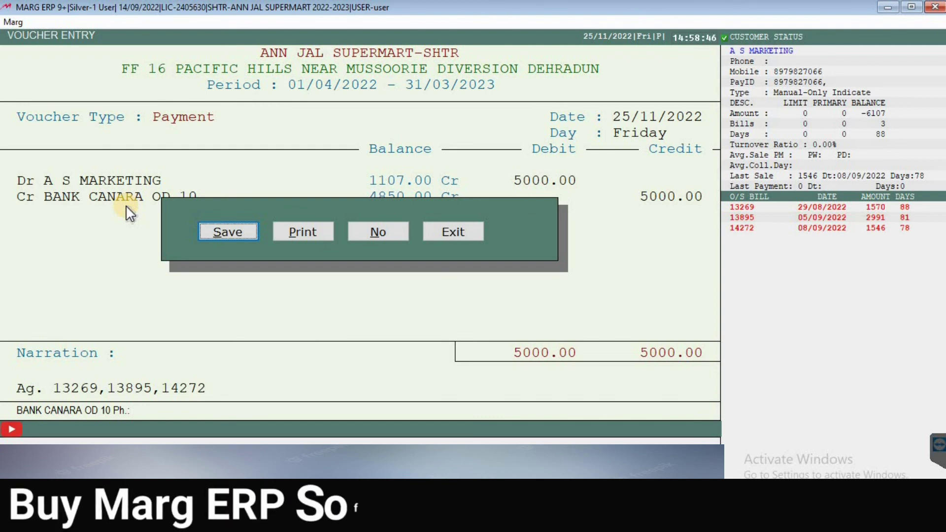
key(Return)
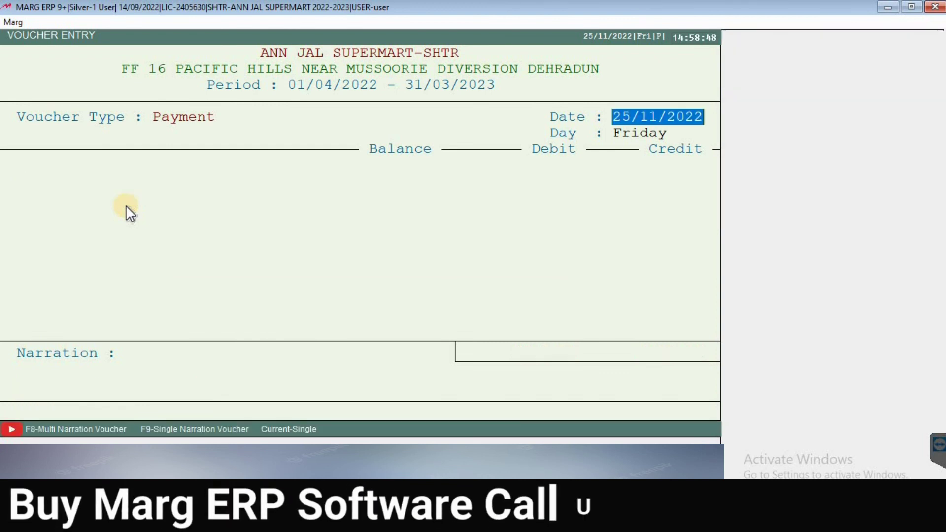
Step: Open the A S MARKETING ledger from All Ledgers and select the 25 Nov 5000 payment
key(Escape)
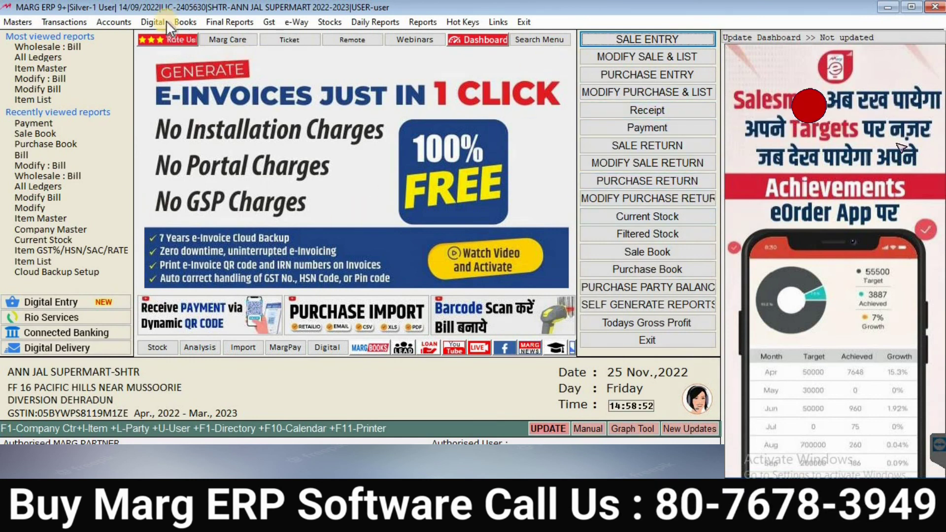
click(184, 24)
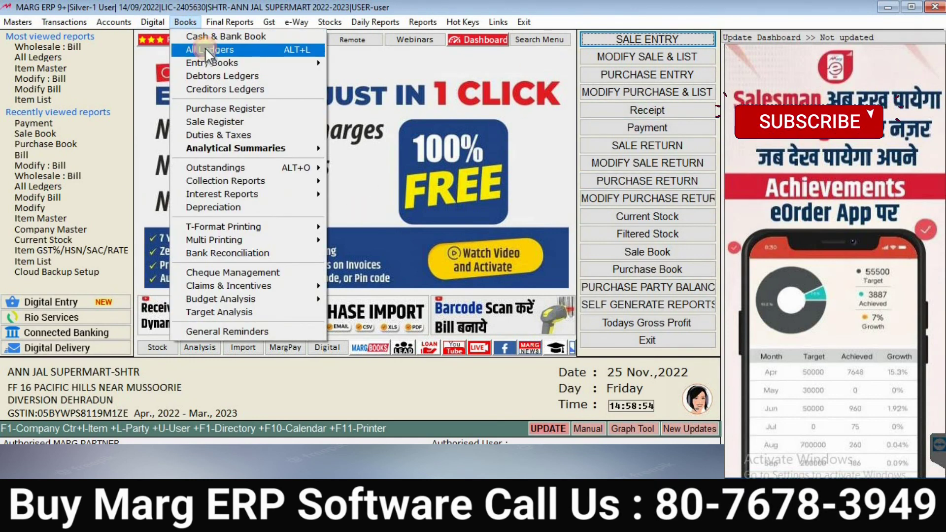
click(205, 48)
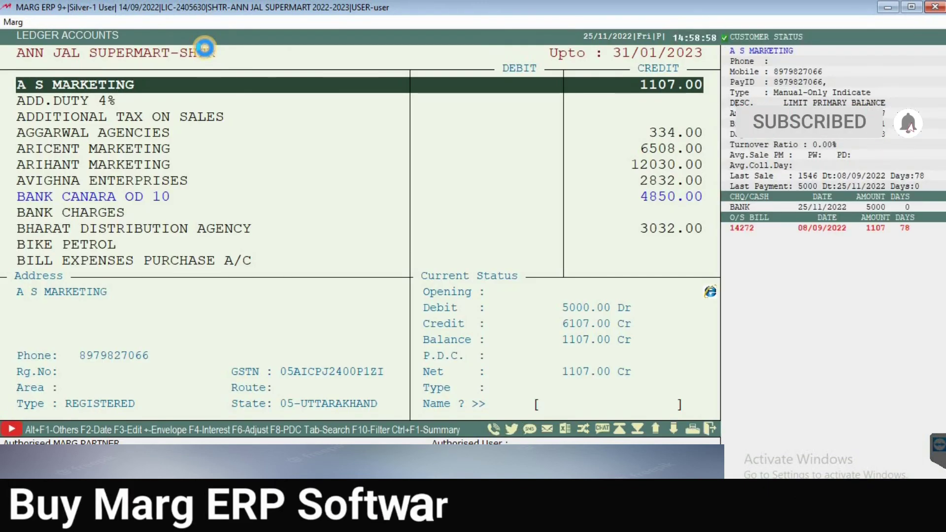
key(Return)
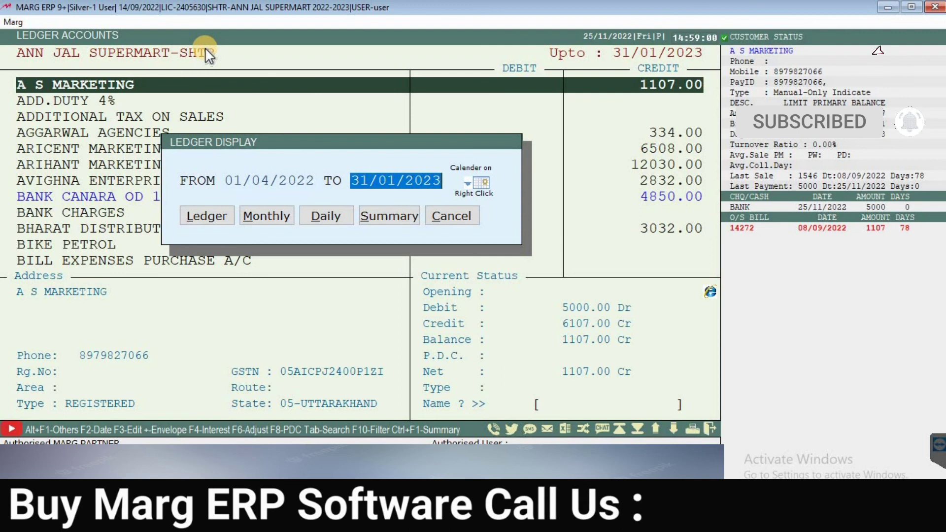
key(Return)
key(Up)
key(Up)
key(Up)
key(Down)
key(Down)
key(Down)
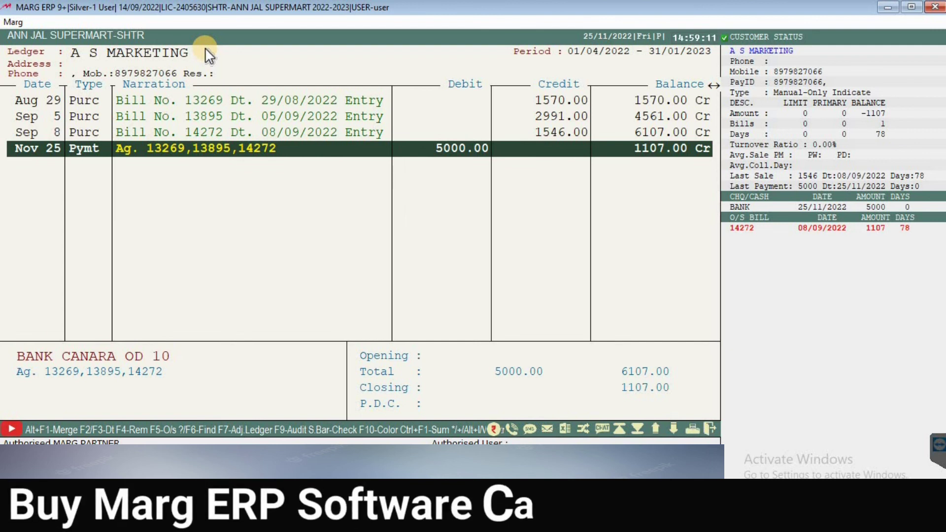
Step: Review the 25 Nov payment voucher's three bill adjustments, then close it
key(Return)
key(Right)
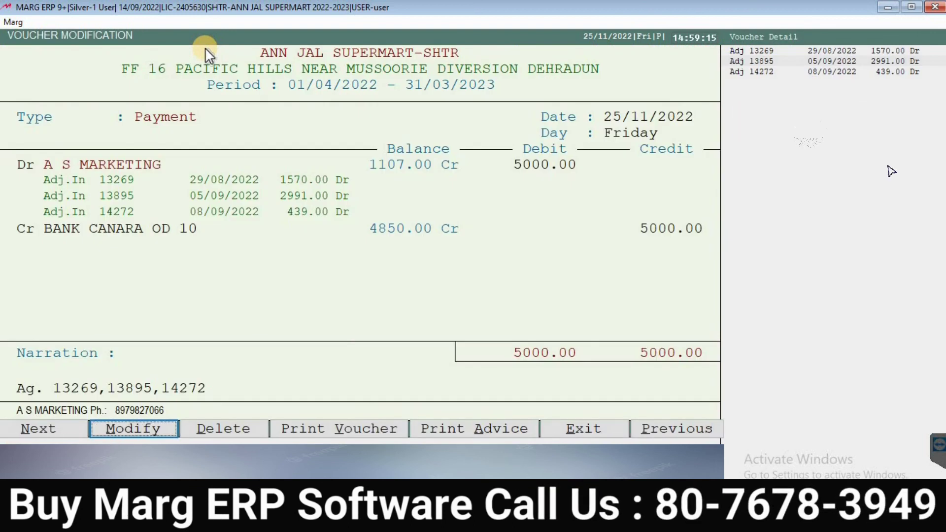
key(Right)
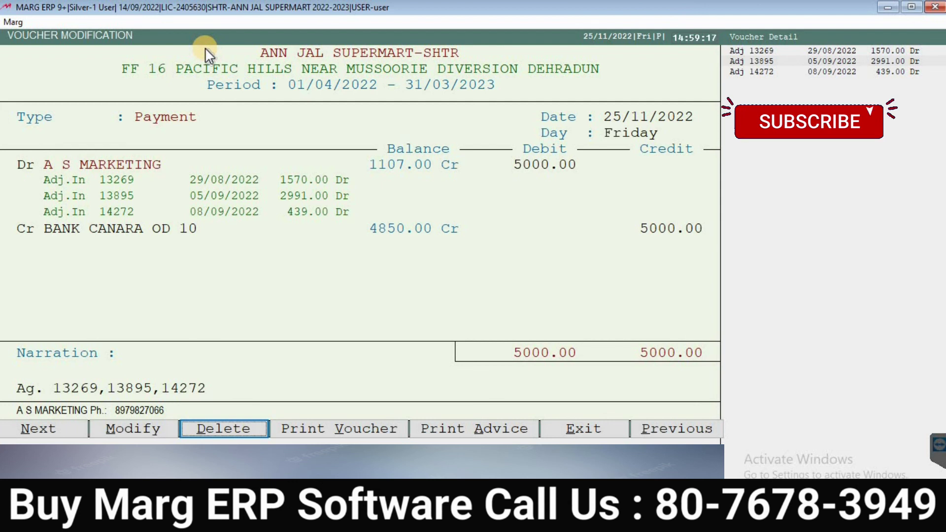
key(Right)
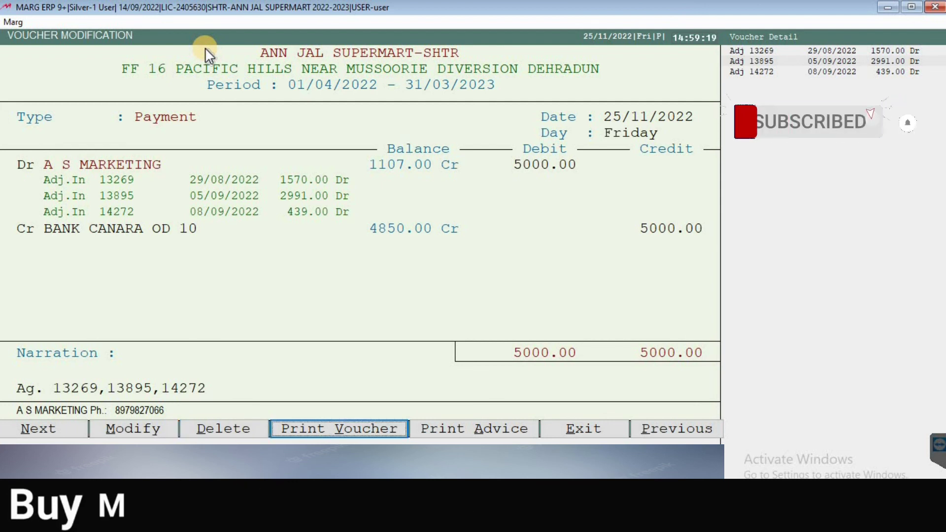
key(Right)
key(Right)
key(Left)
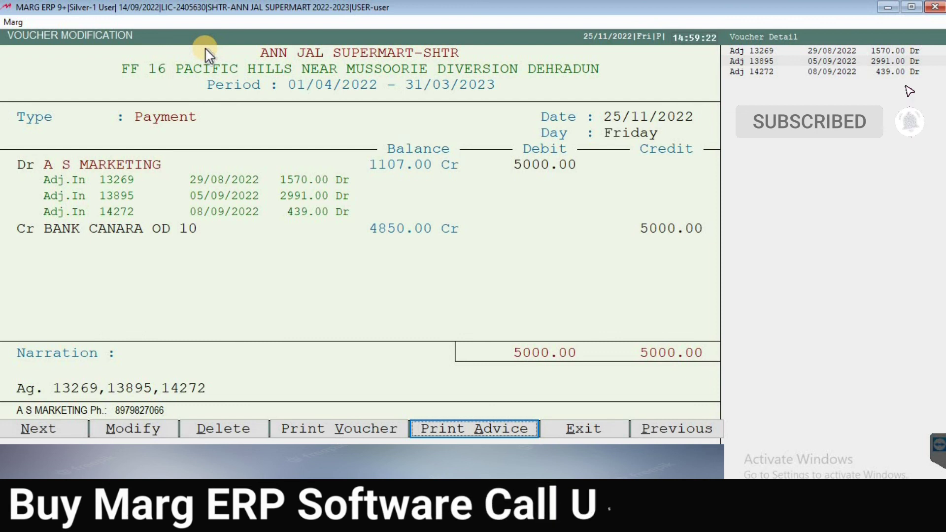
key(Escape)
key(Escape)
key(Escape)
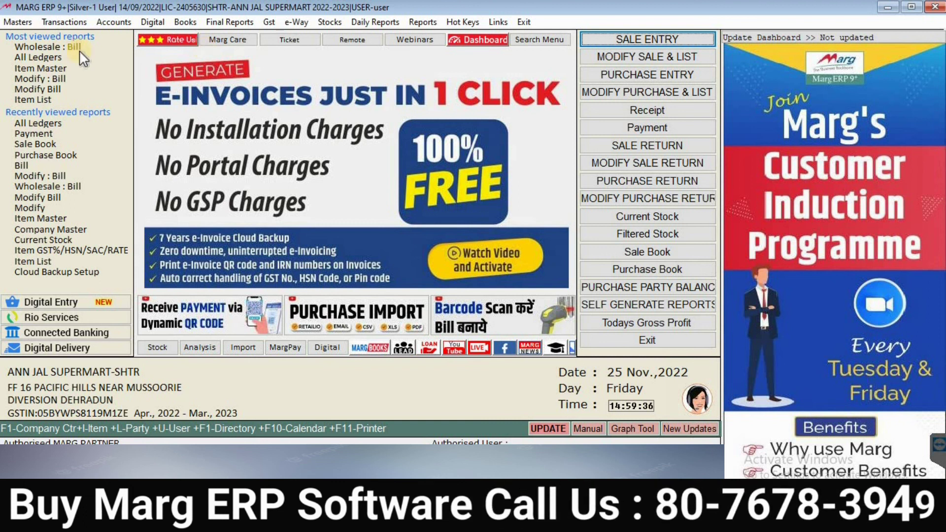
Step: Bring up the Transactions menu's Sale Return options
click(114, 25)
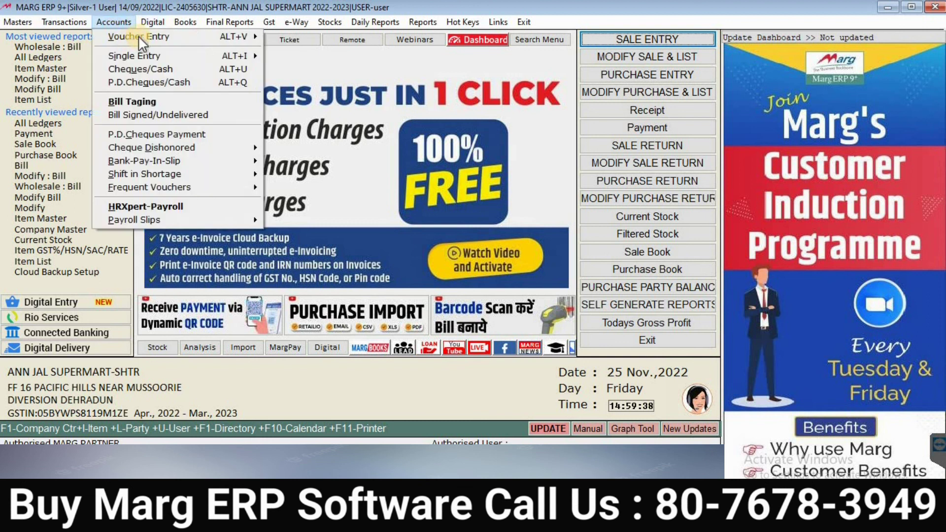
mouse_move(63, 19)
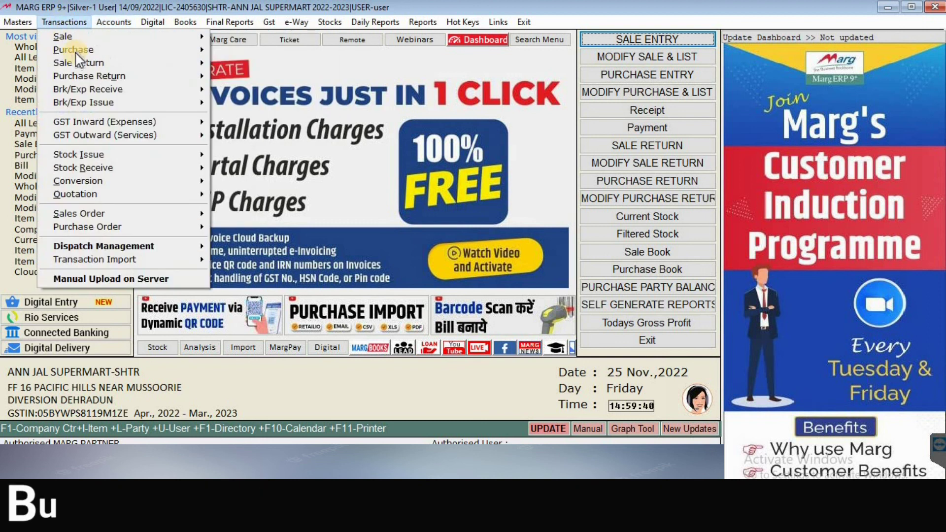
mouse_move(101, 74)
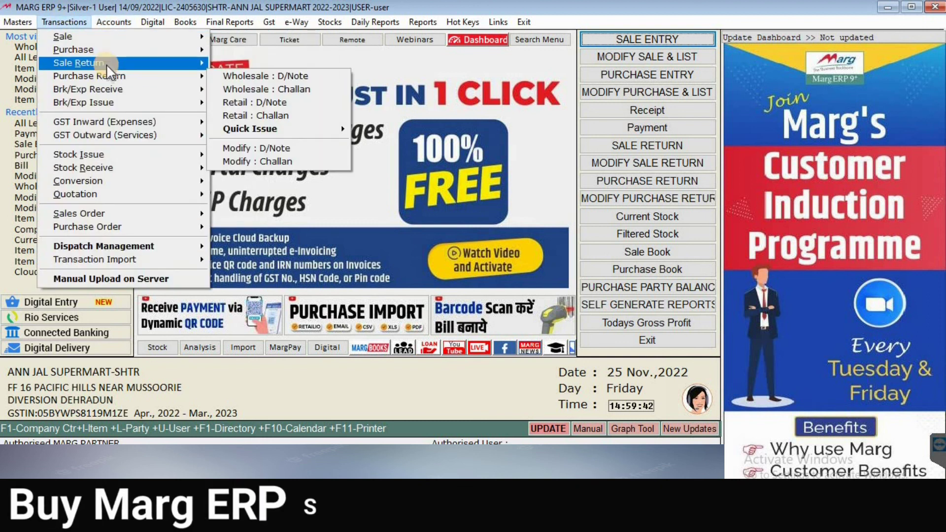